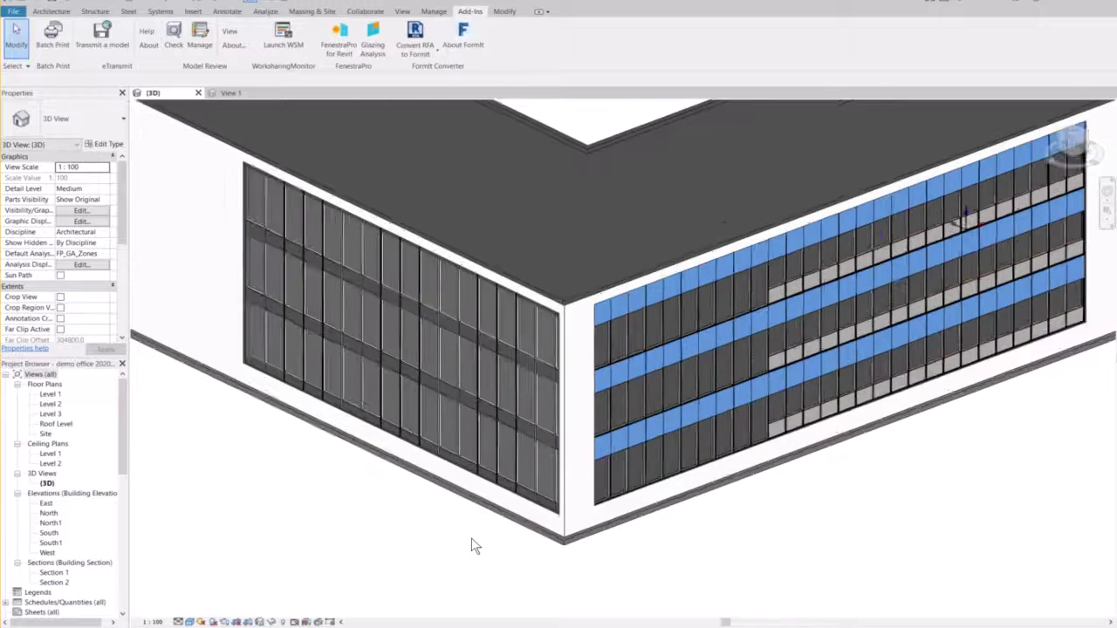
- Inspect the three-storey curtain wall with dark spandrels by selecting it to view its properties
scroll(448, 558, down, 2)
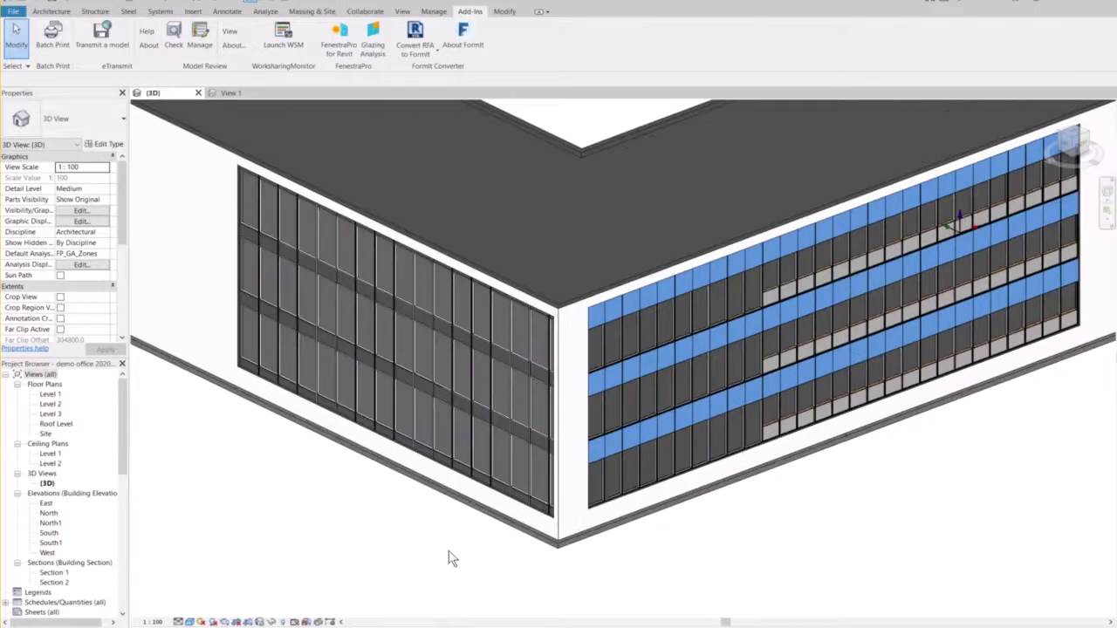
scroll(449, 558, up, 2)
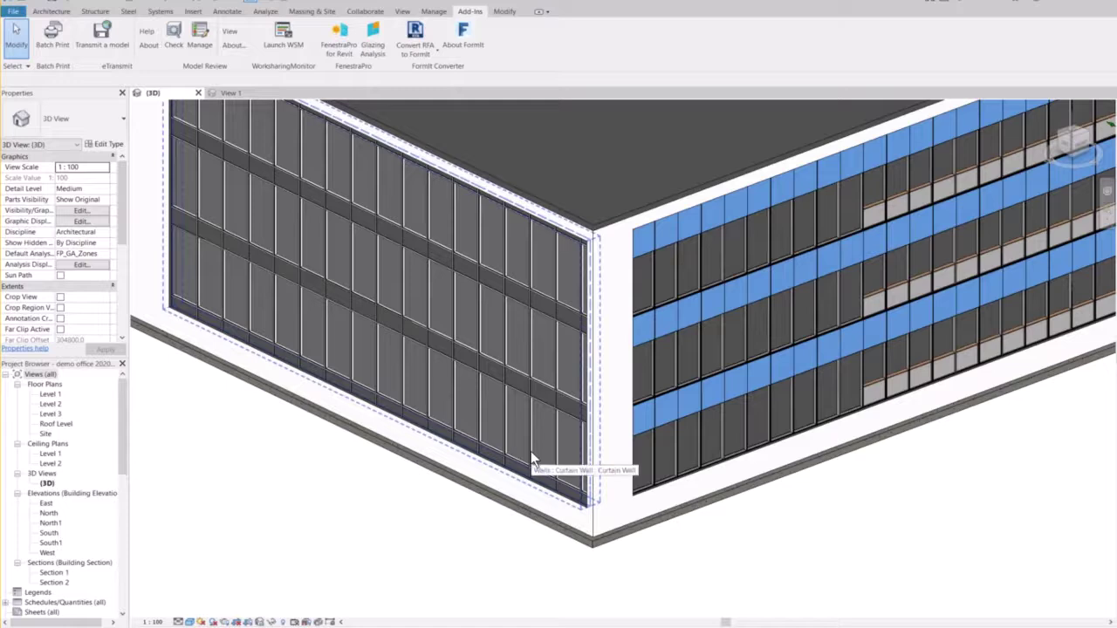
scroll(527, 451, down, 2)
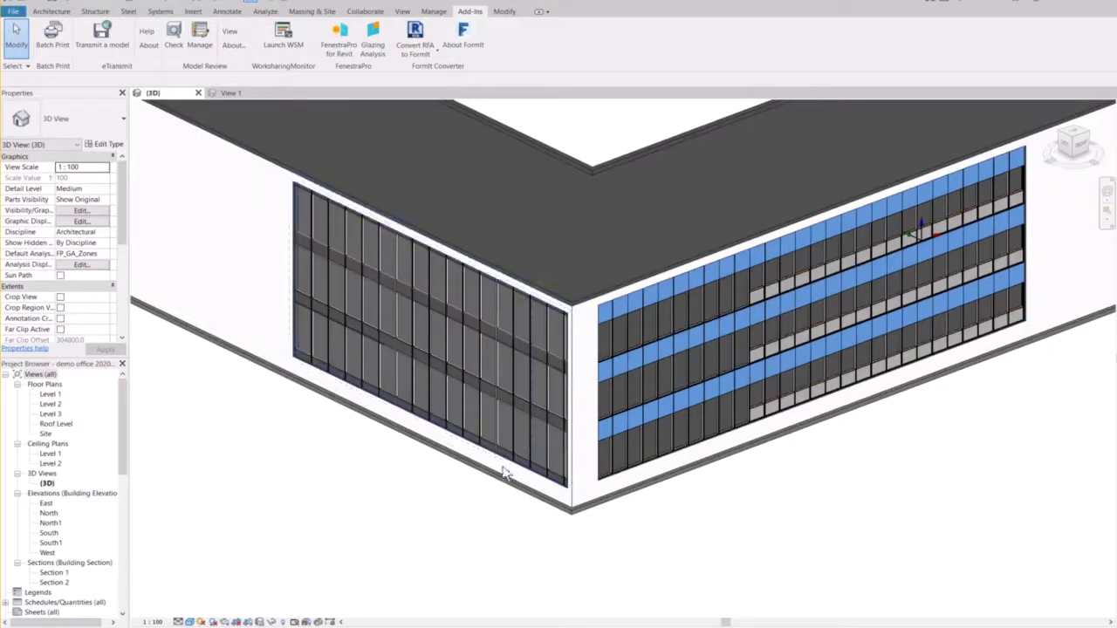
click(513, 471)
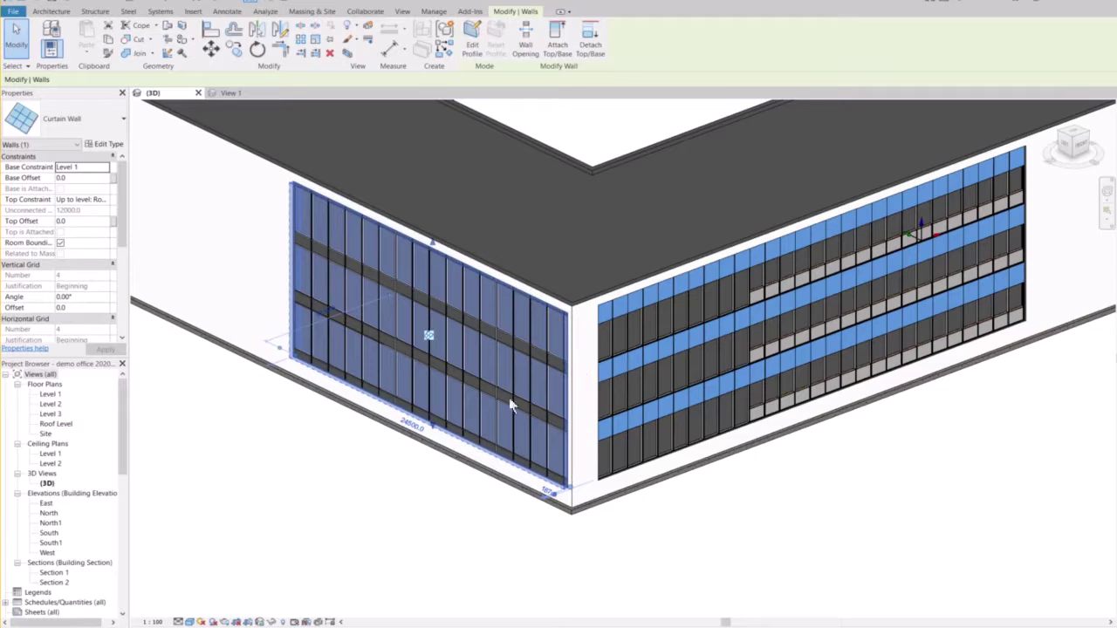
shift+middle_drag(501, 479, 486, 531)
click(486, 531)
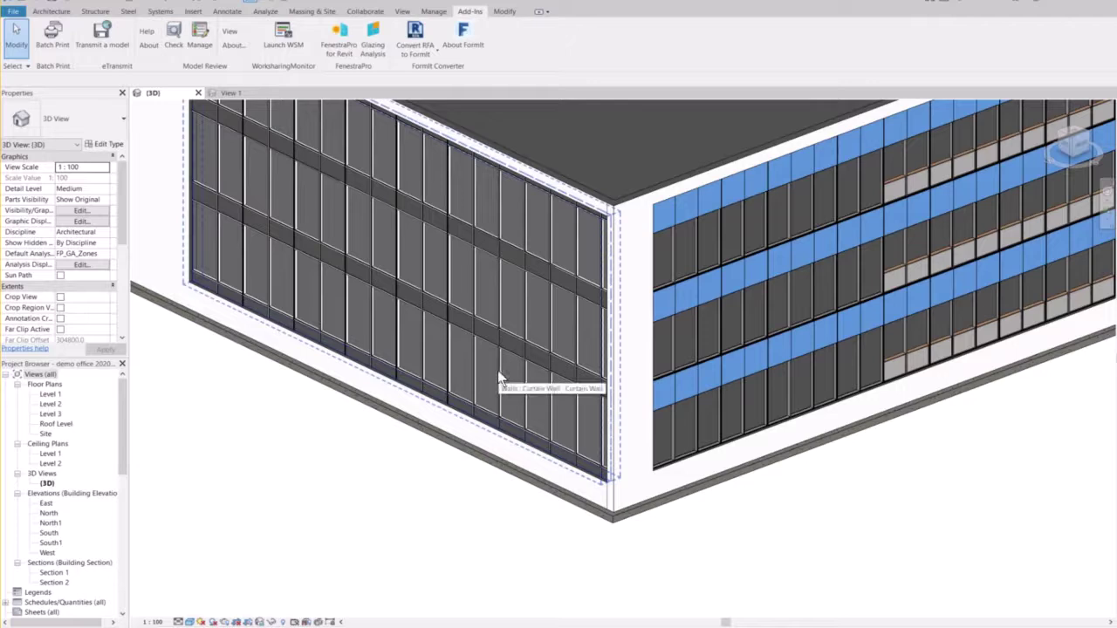
- Check the panel types of a ground-floor glazed panel and the solid spandrel panel above it
click(500, 378)
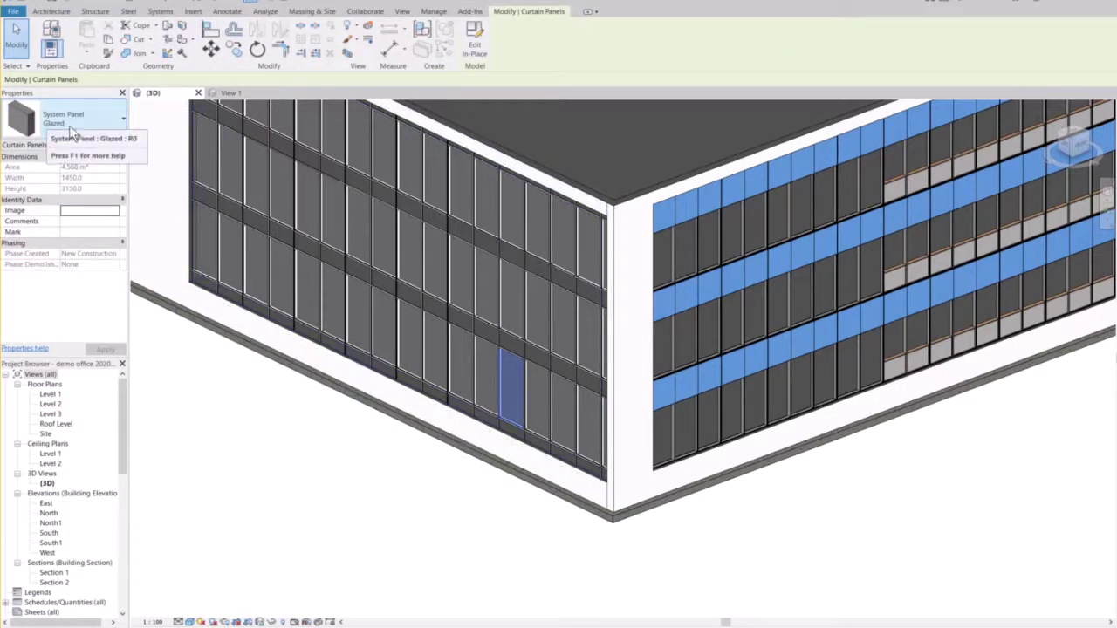
click(362, 525)
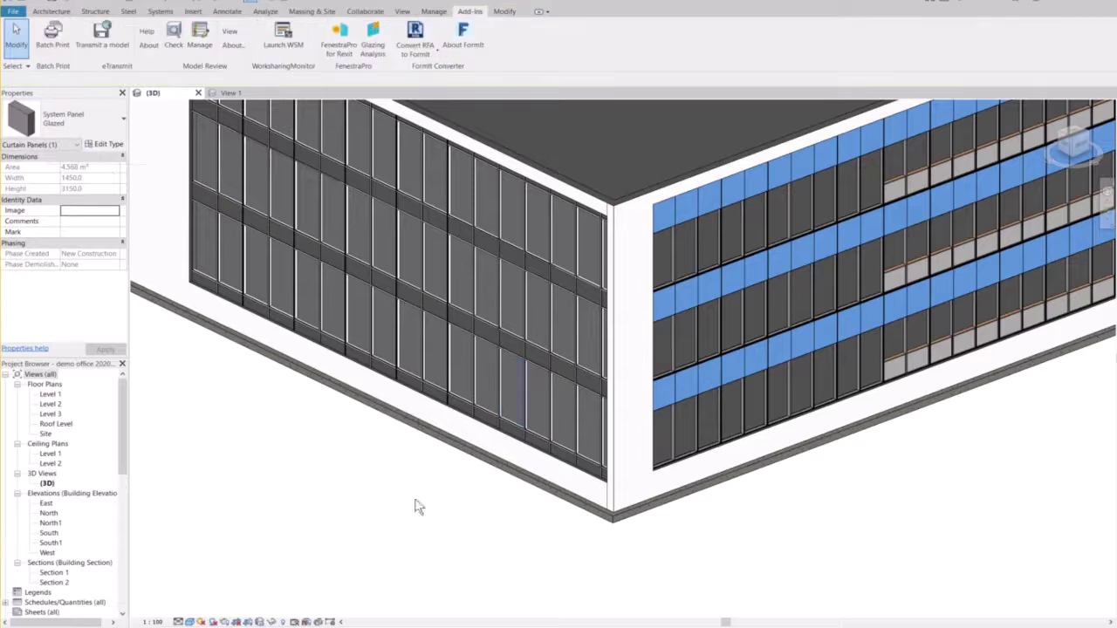
click(513, 351)
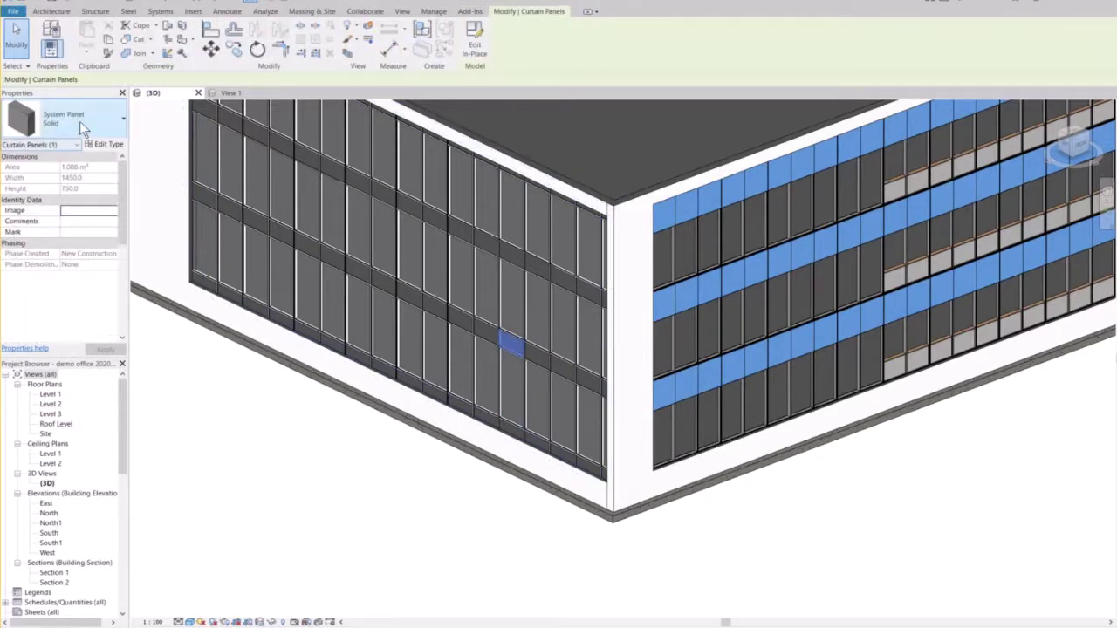
click(357, 465)
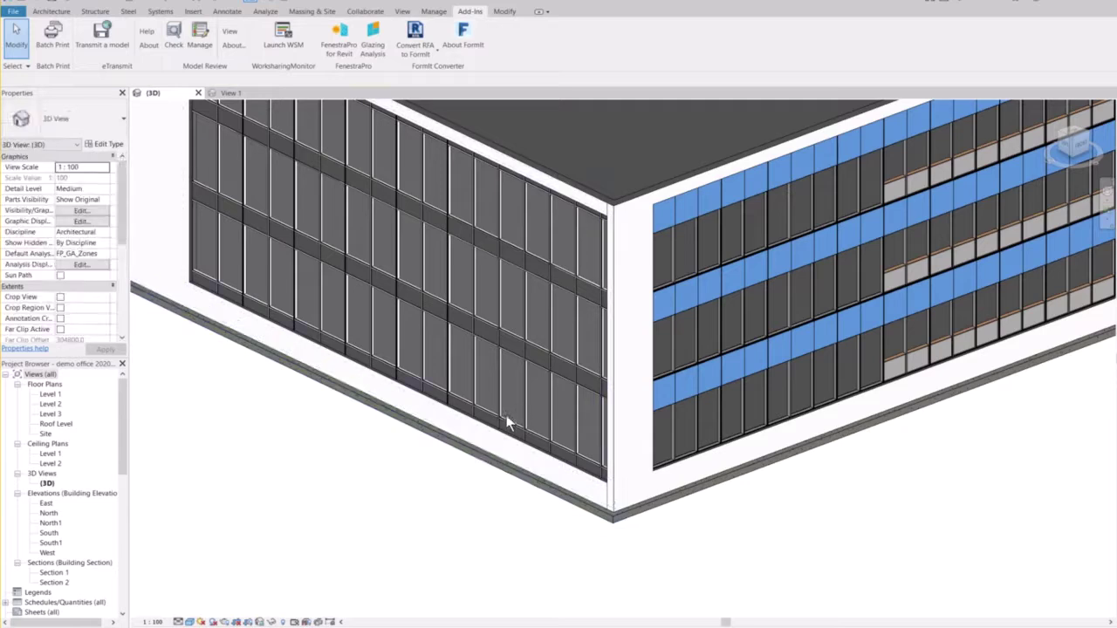
- Open the type properties of a ground-floor glazed system panel and examine its analytical properties
click(504, 417)
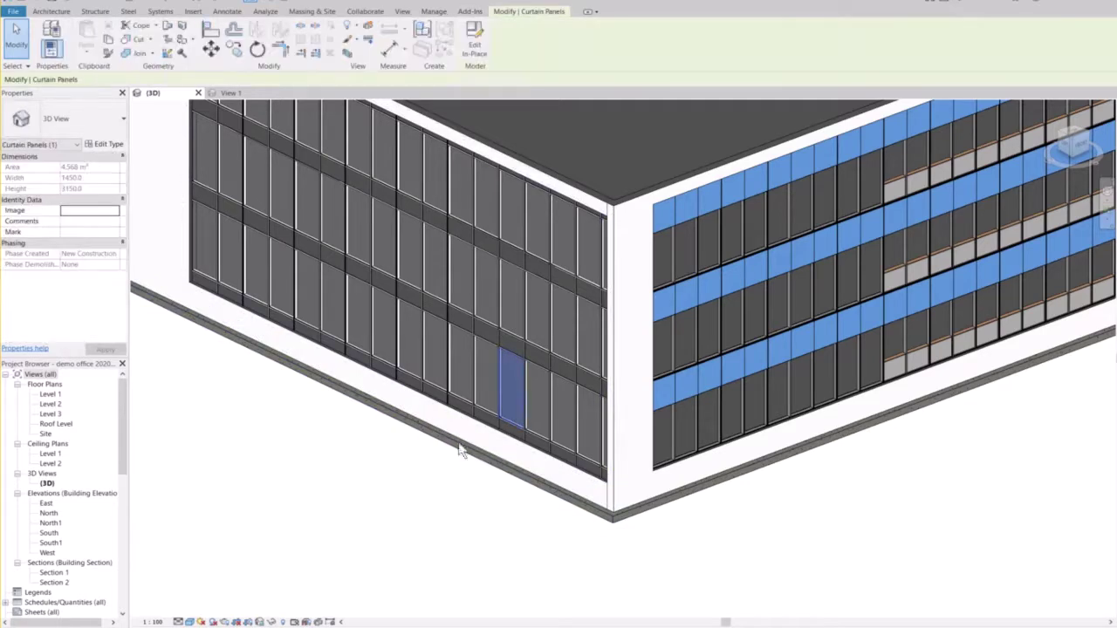
click(104, 144)
drag(448, 179, 421, 188)
scroll(393, 375, down, 2)
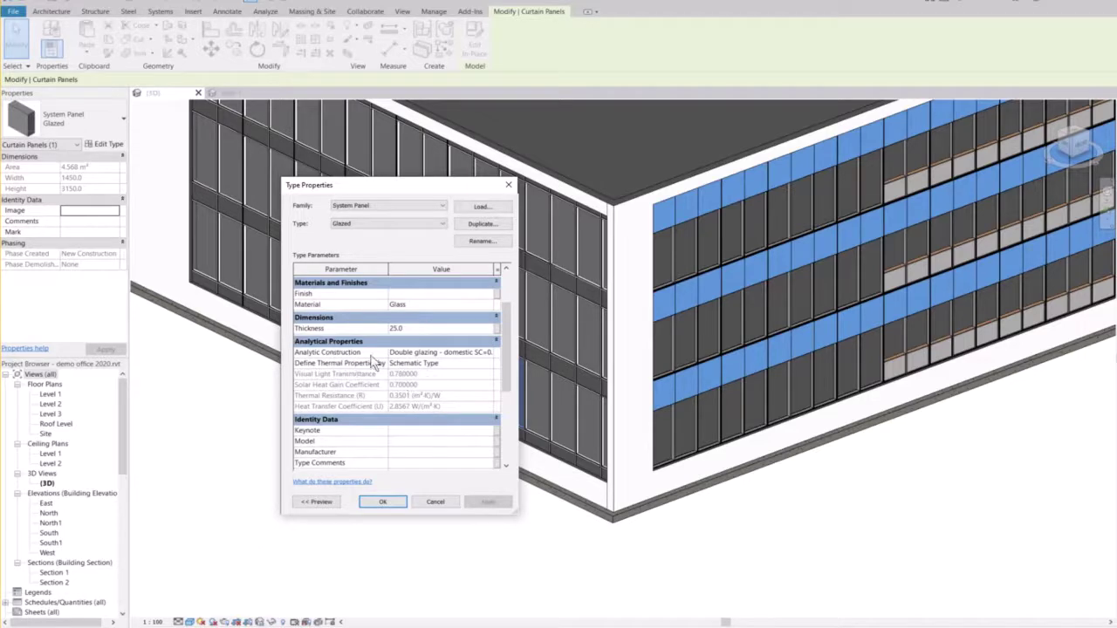
- Browse the available Analytic Construction options for the glazed panel, and close its type properties without changes
click(487, 352)
click(489, 352)
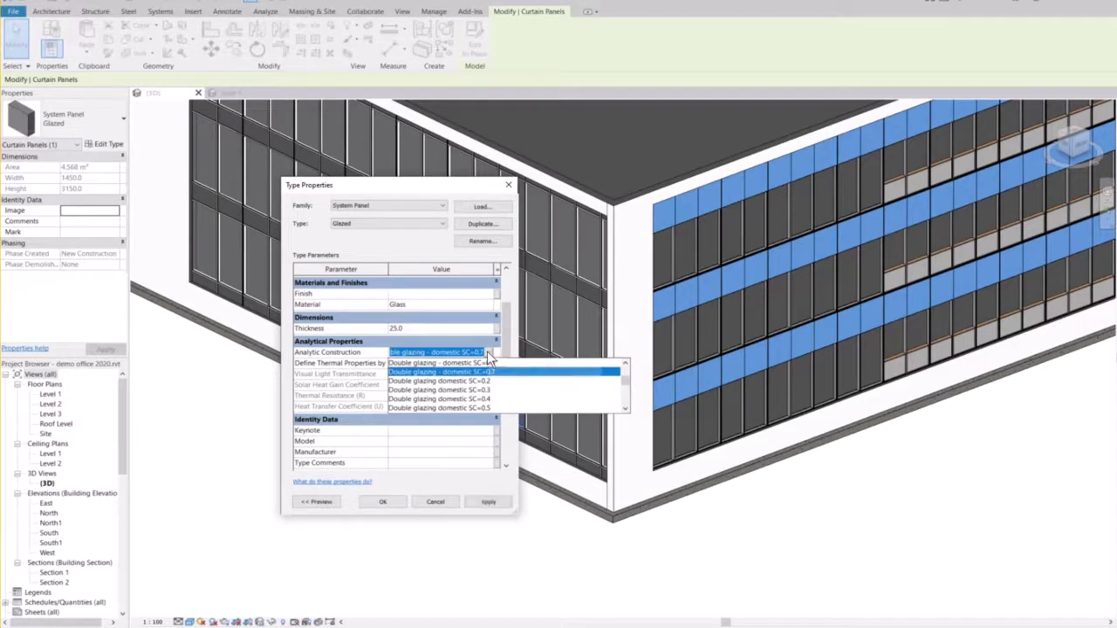
scroll(506, 403, down, 10)
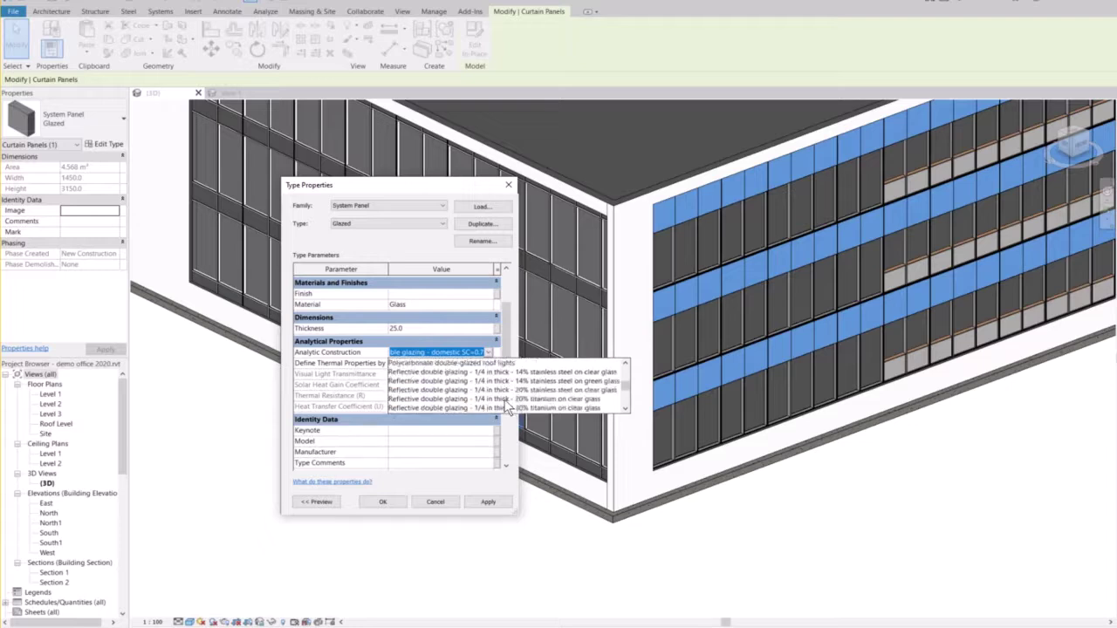
scroll(508, 406, down, 6)
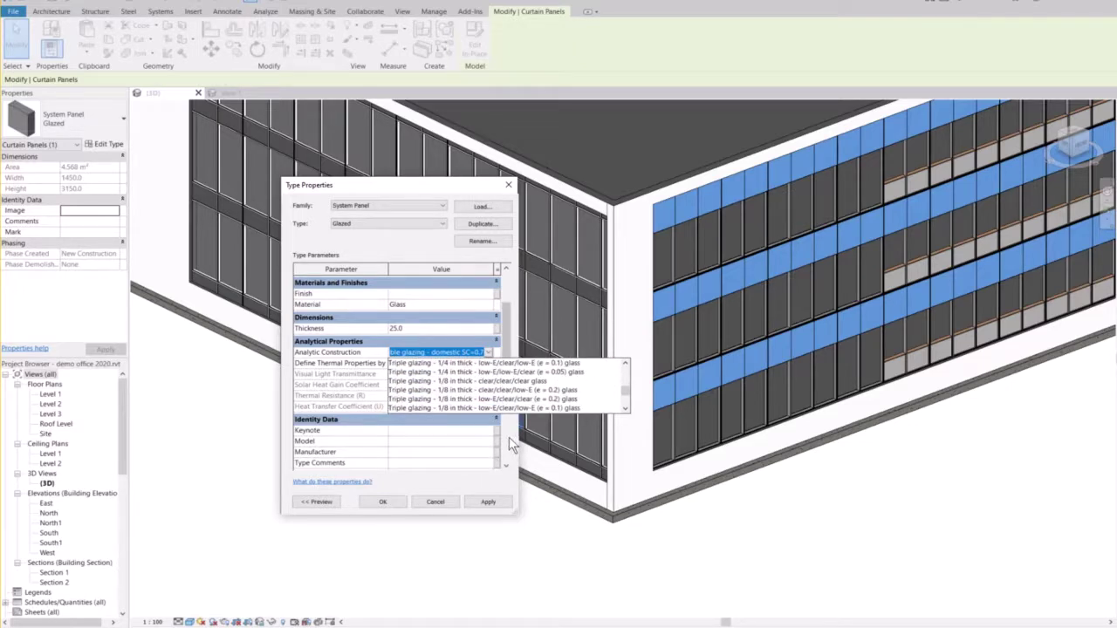
scroll(625, 392, up, 3)
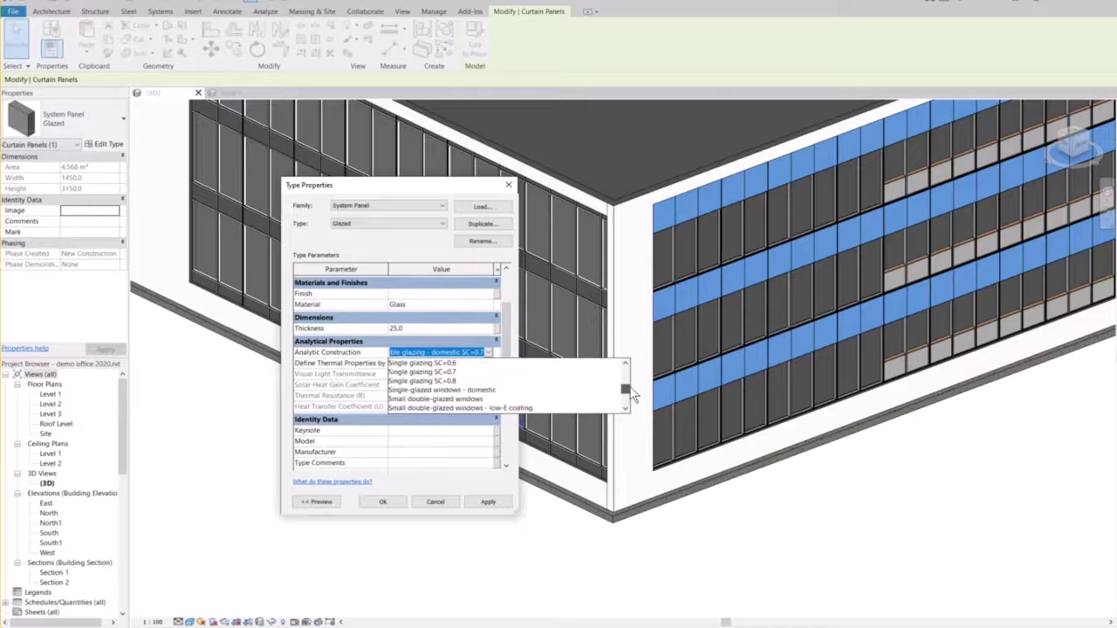
click(508, 444)
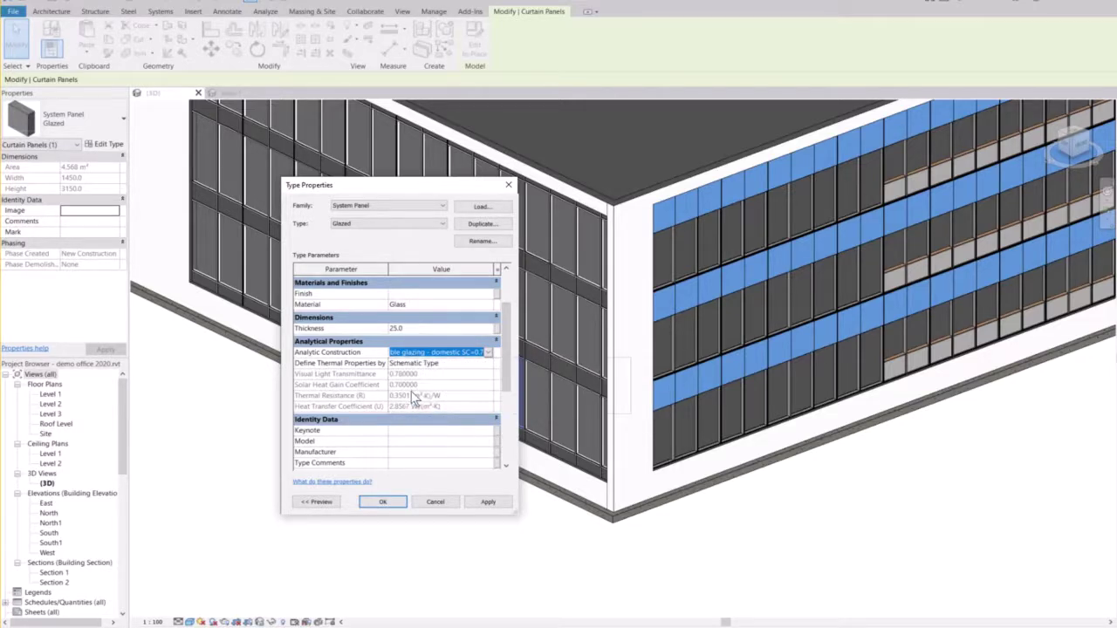
click(435, 503)
click(428, 495)
- Examine the facade with blue spandrels and its panel layout, comparing it with the adjacent dark curtain wall
scroll(449, 487, down, 3)
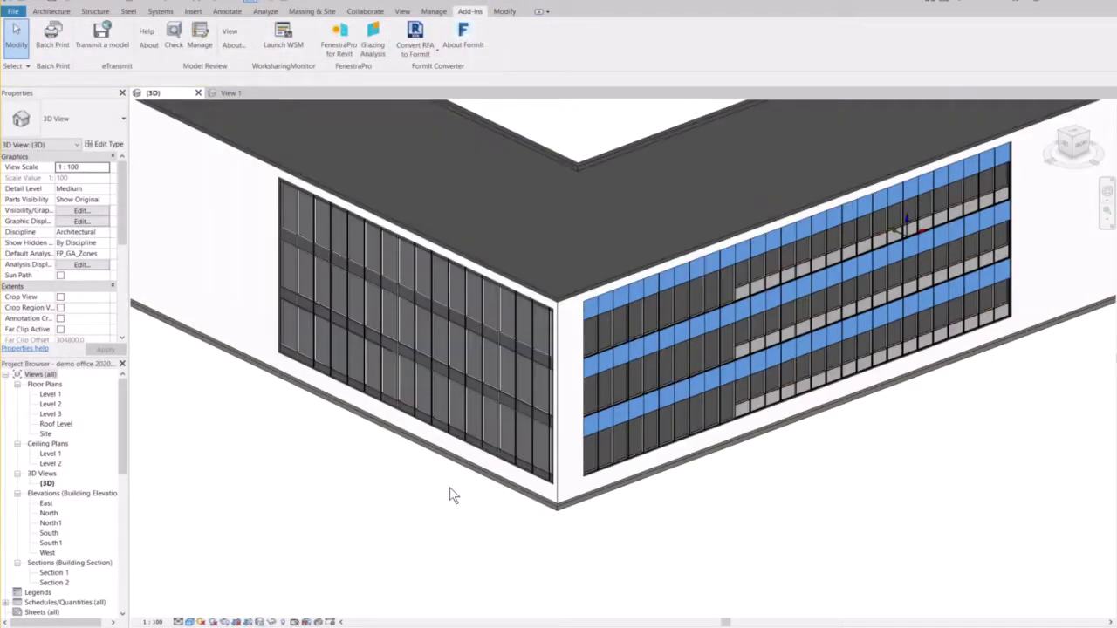
scroll(474, 518, up, 5)
scroll(445, 522, down, 3)
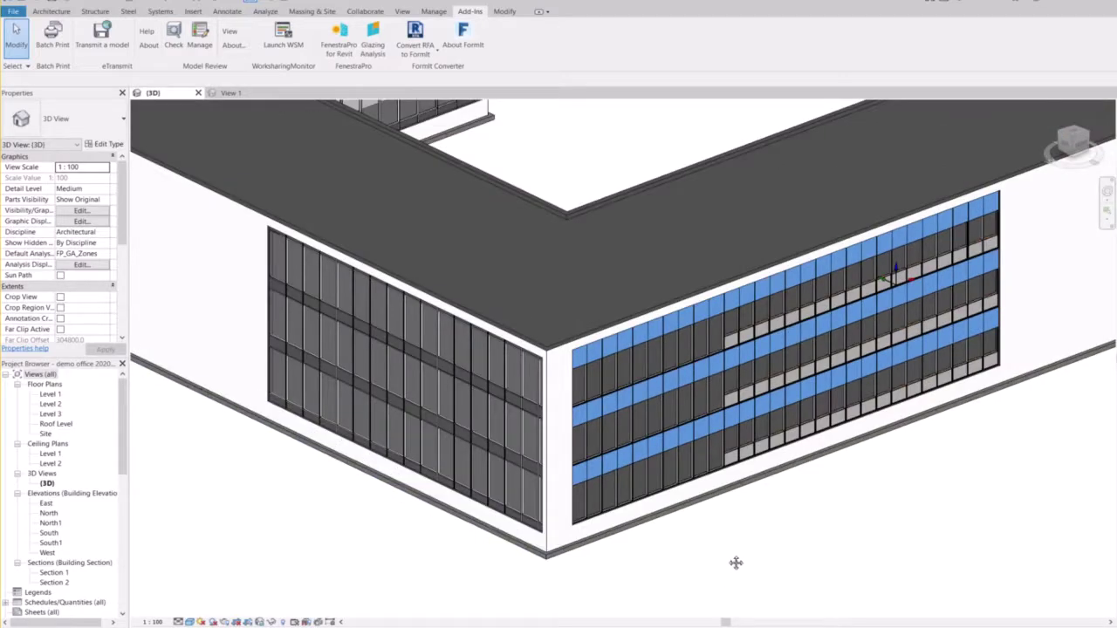
middle_drag(736, 563, 602, 569)
scroll(586, 526, up, 5)
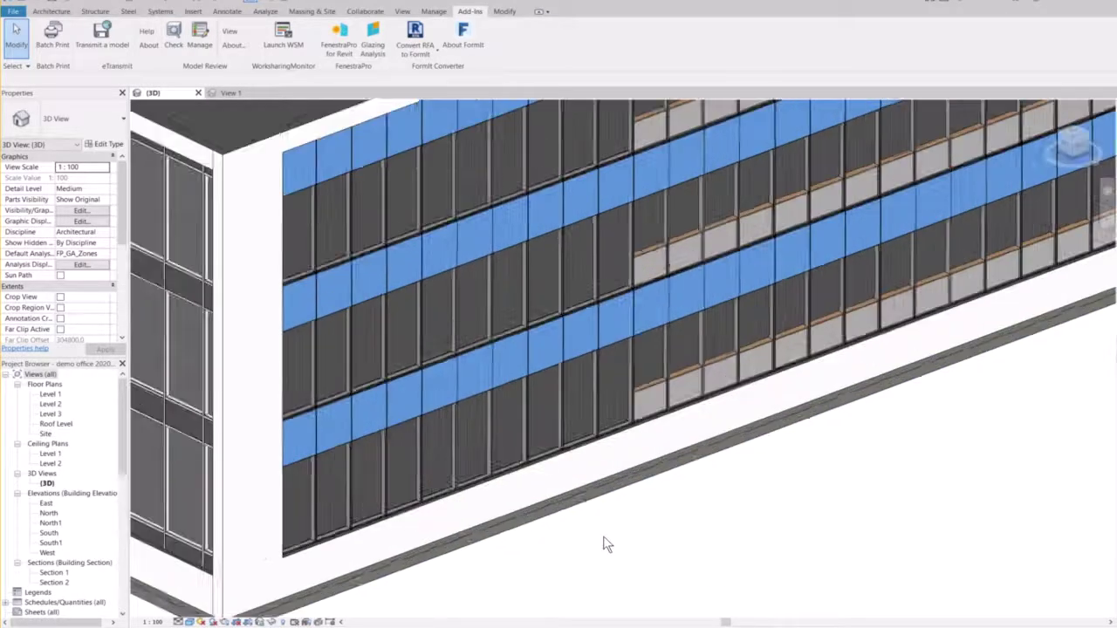
scroll(604, 537, up, 1)
middle_drag(597, 523, 668, 553)
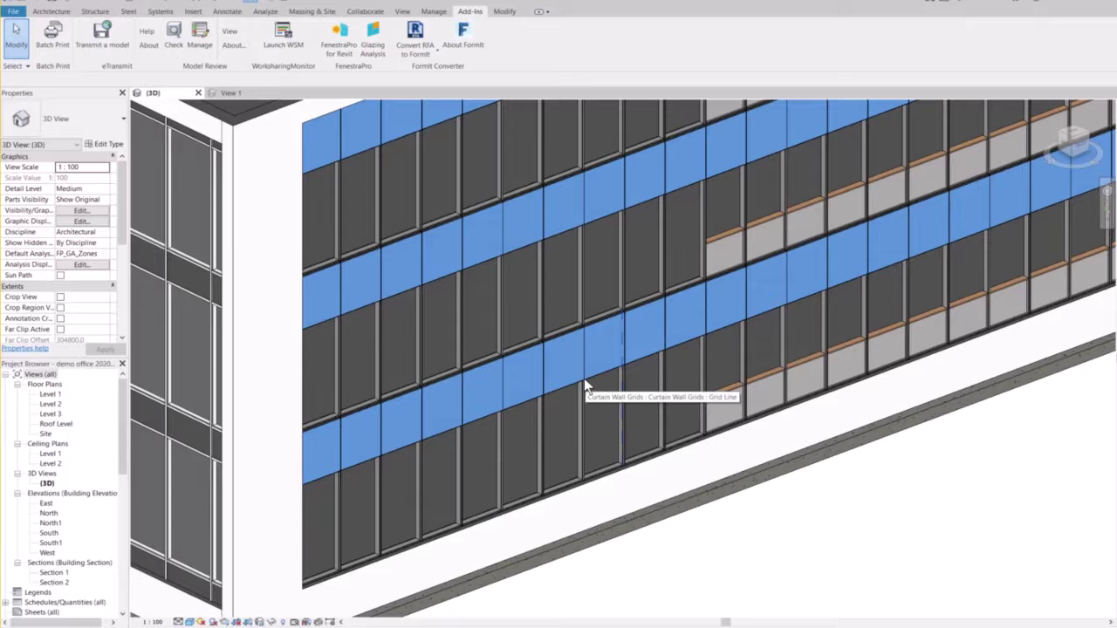
scroll(587, 387, down, 3)
scroll(343, 411, up, 4)
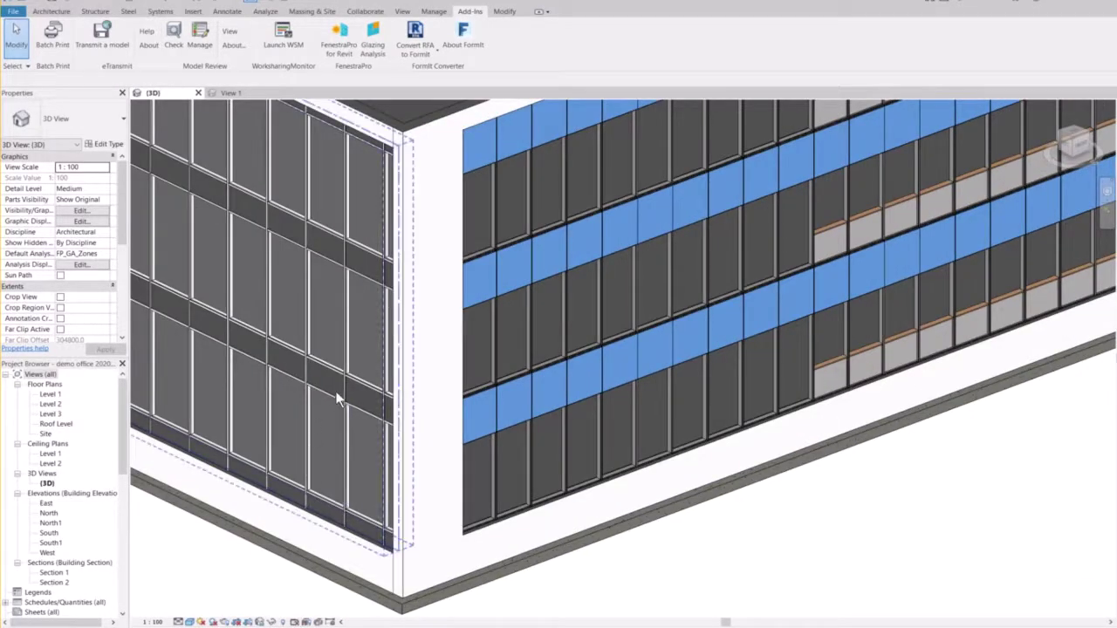
- Inspect the ground-floor Storefront curtain wall on the blue-spandrel facade by selecting it, and clear the selection
click(656, 375)
scroll(812, 529, down, 3)
middle_drag(813, 529, 572, 561)
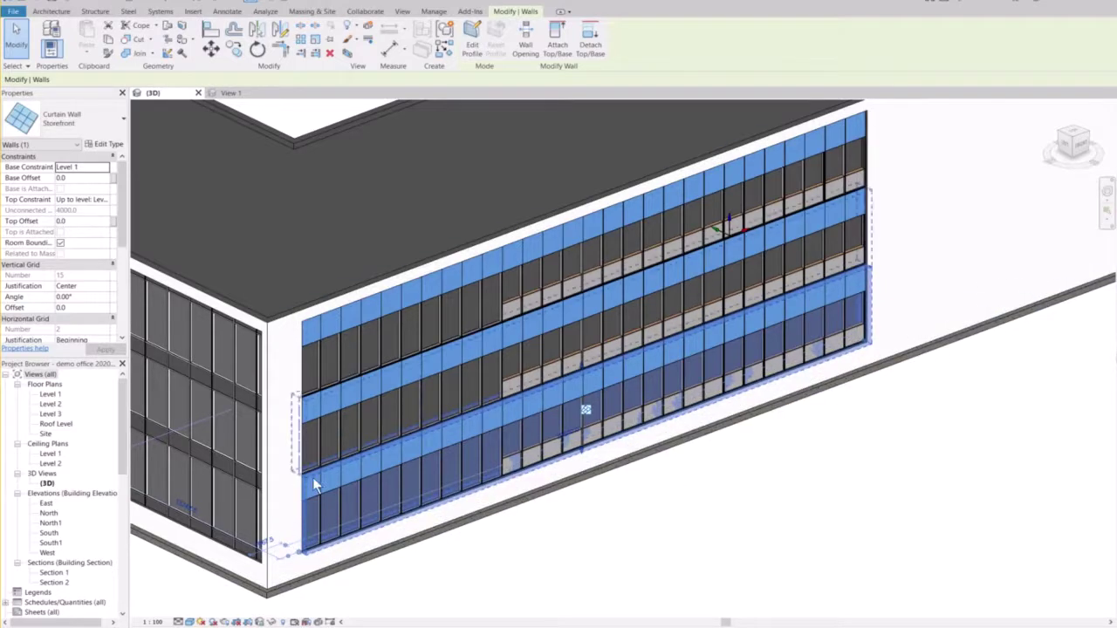
click(528, 553)
shift+middle_drag(527, 553, 516, 489)
scroll(495, 536, up, 2)
scroll(495, 536, down, 2)
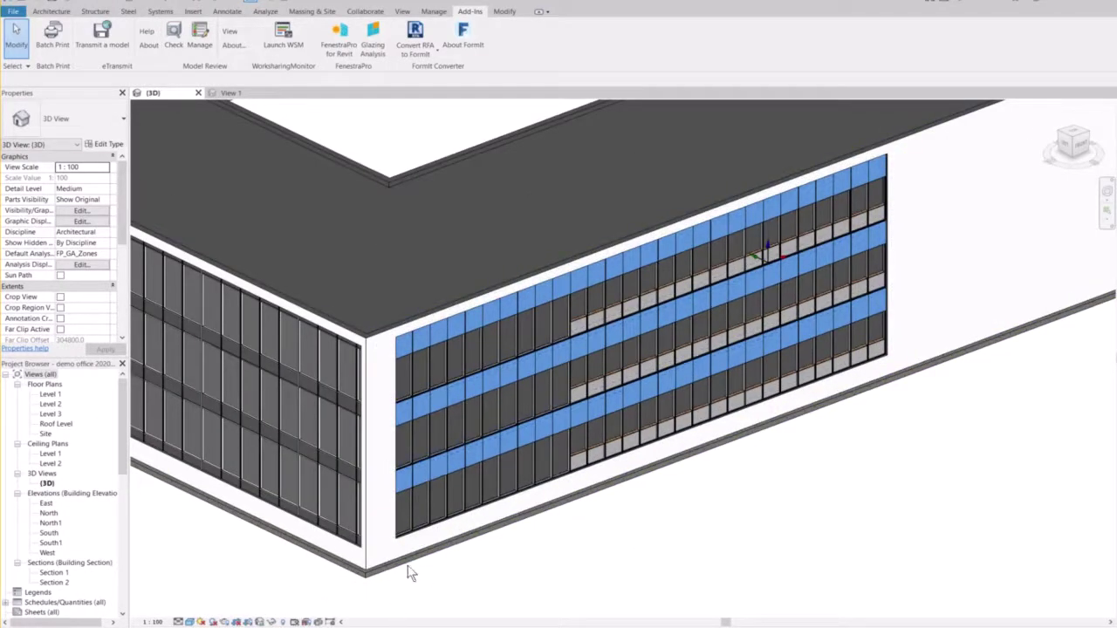
scroll(411, 559, up, 3)
scroll(637, 564, down, 2)
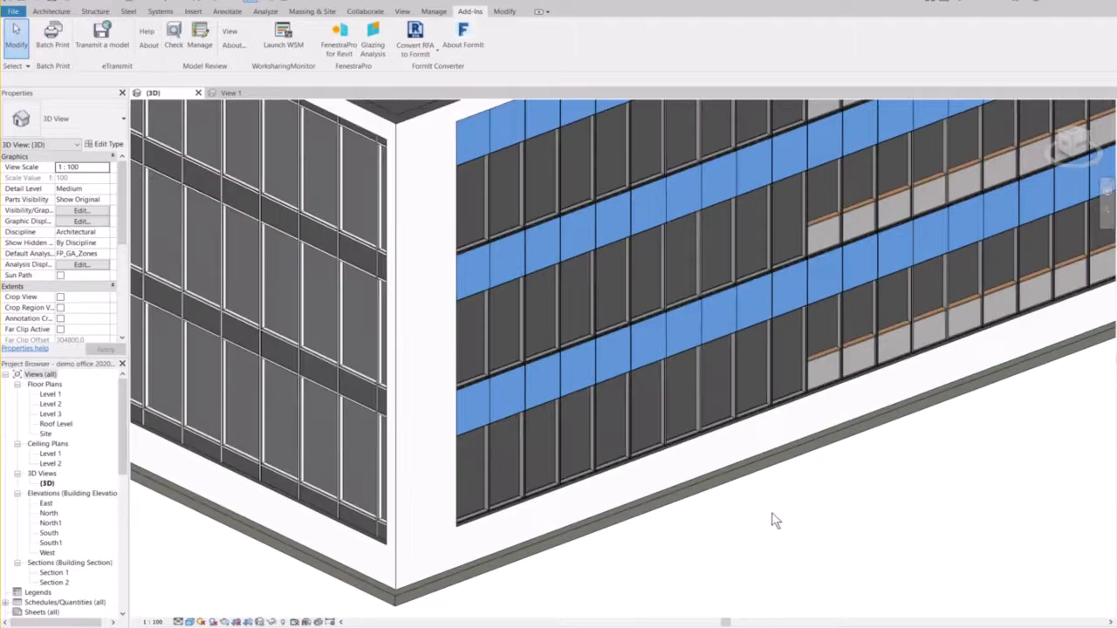
- Change one ground-floor CW Panel 01 on the blue-spandrel facade to the System Panel Glazed type
shift+middle_drag(774, 519, 669, 544)
scroll(579, 408, up, 2)
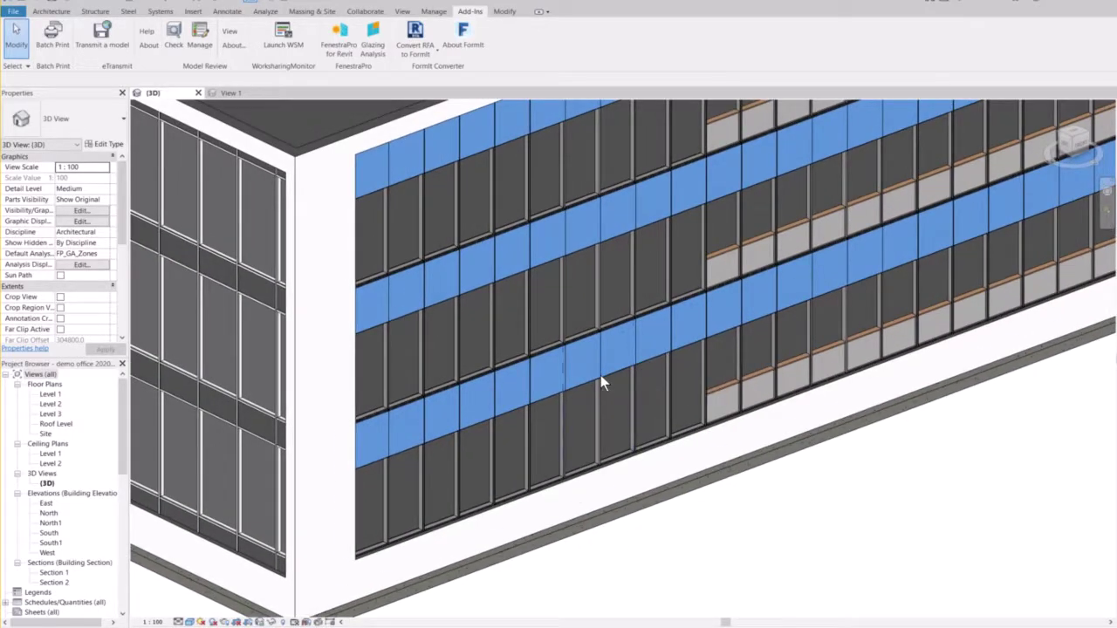
click(601, 375)
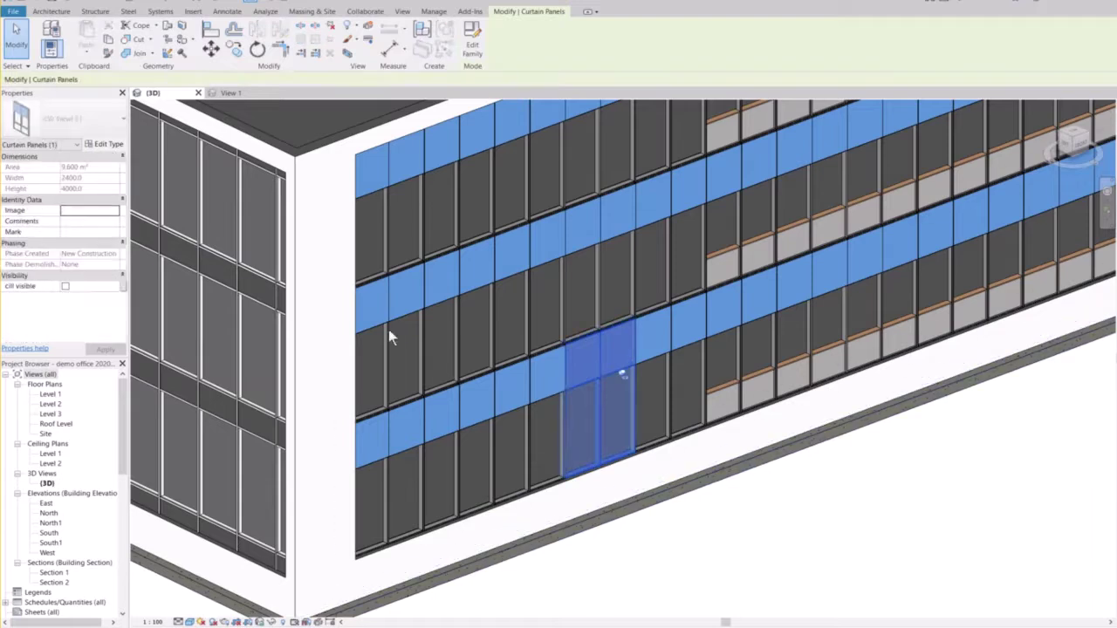
click(623, 376)
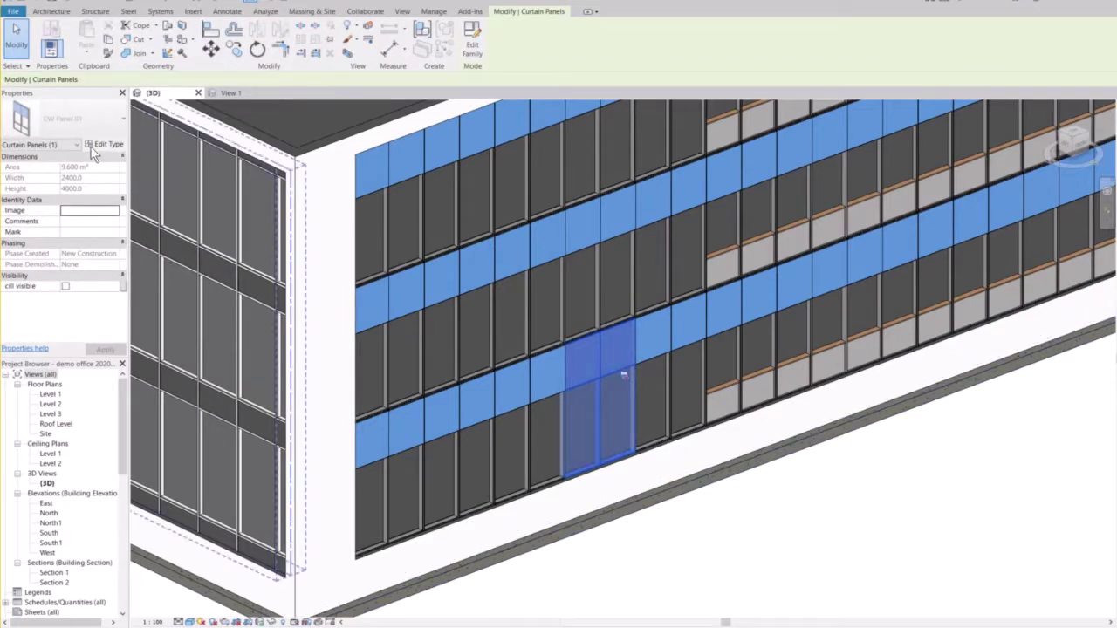
click(76, 121)
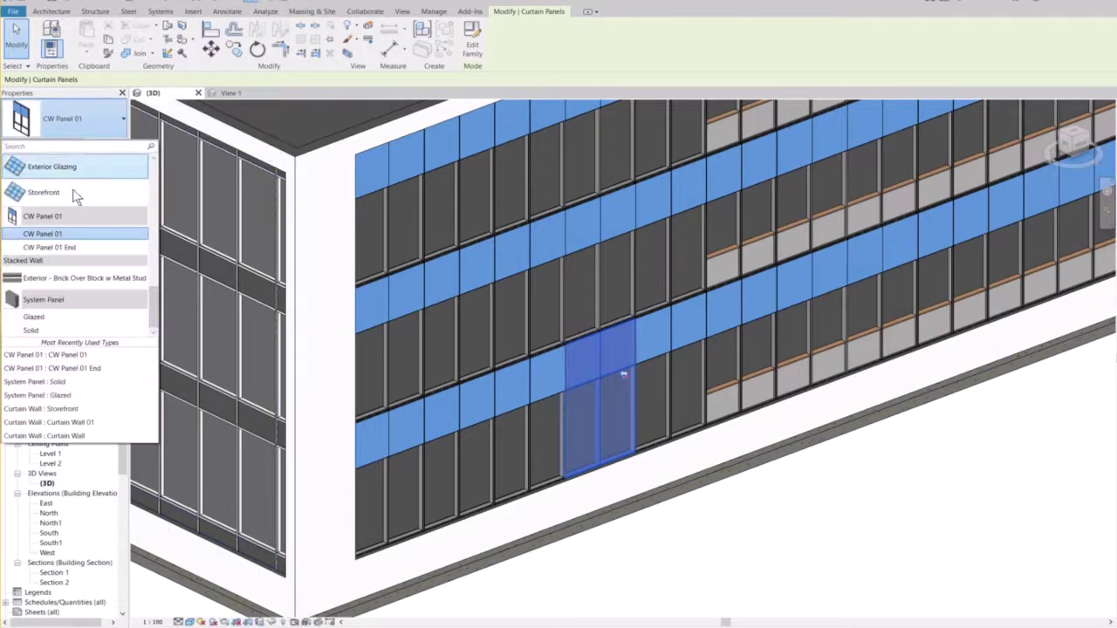
click(55, 320)
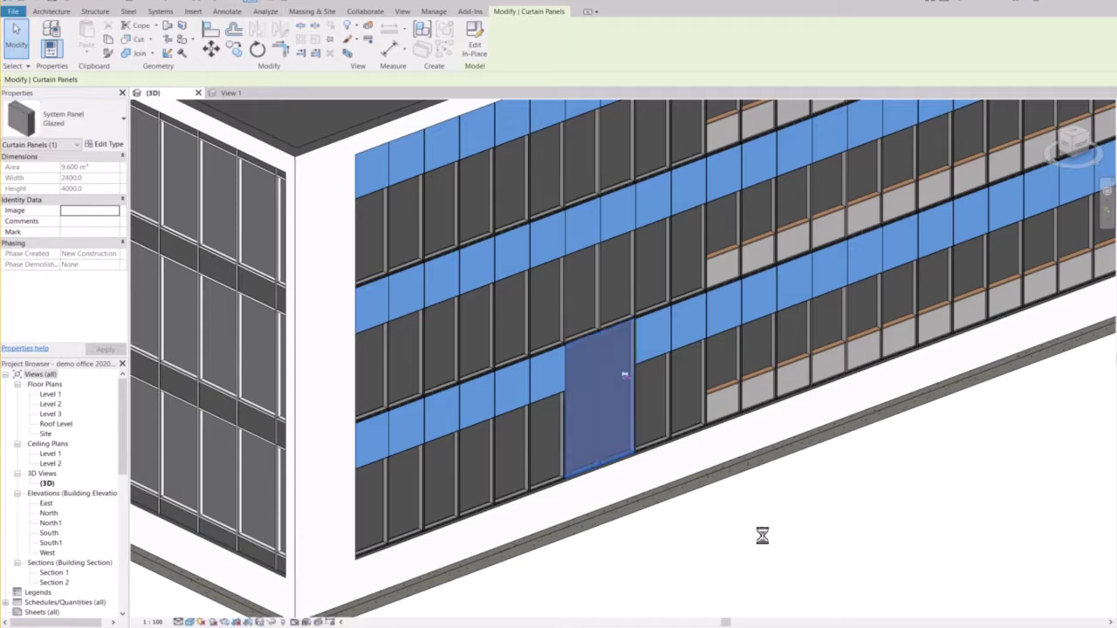
click(630, 525)
scroll(634, 530, down, 2)
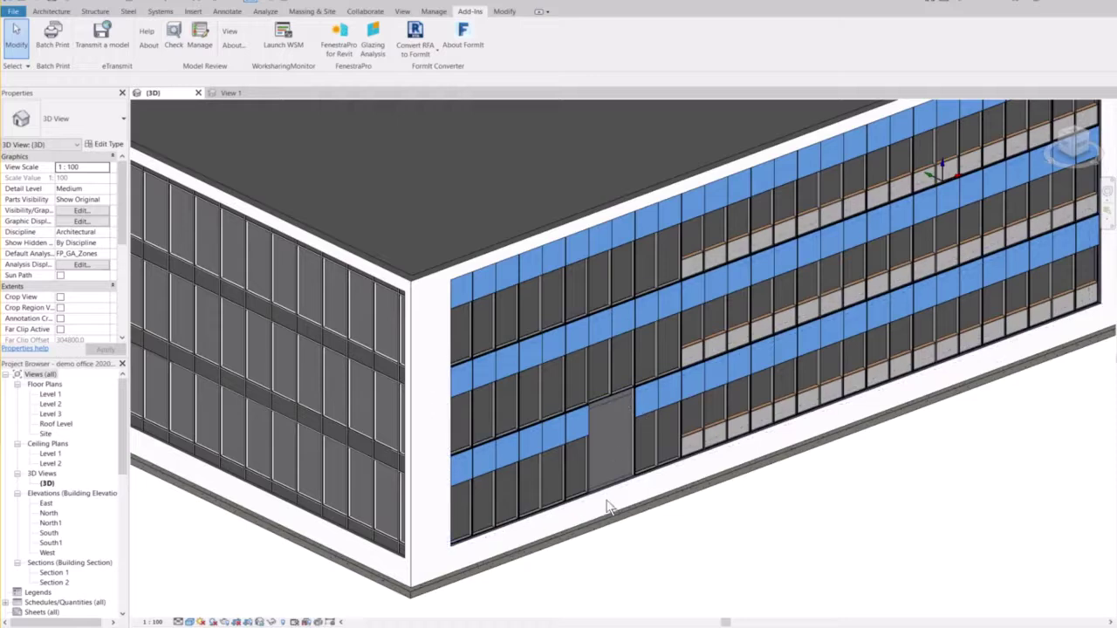
scroll(611, 495, up, 2)
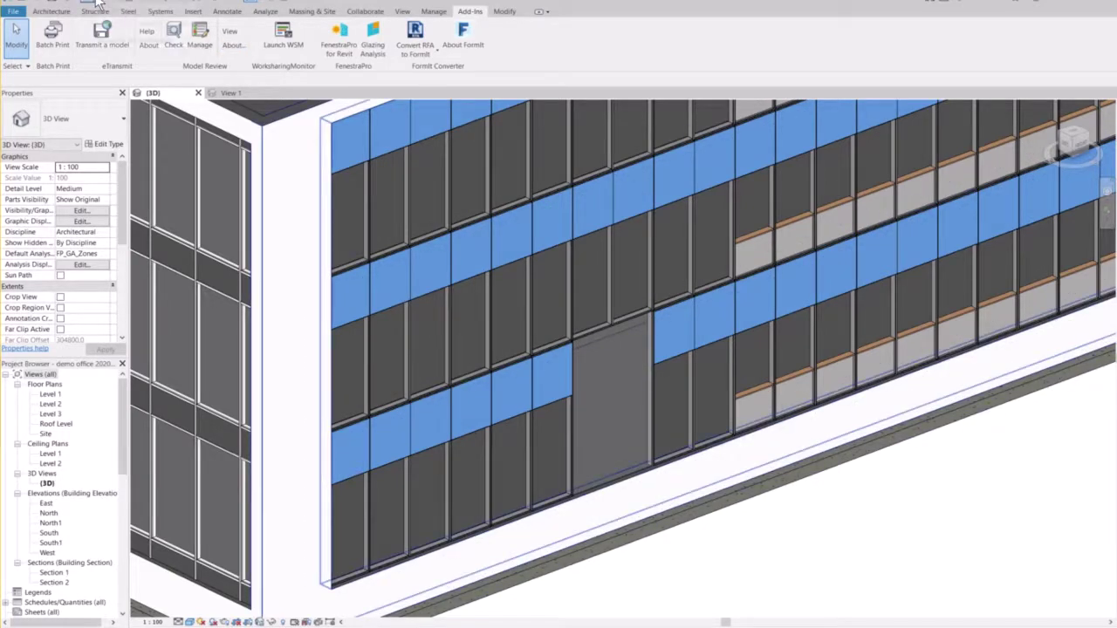
- Undo the ground-floor panel's type change
click(102, 37)
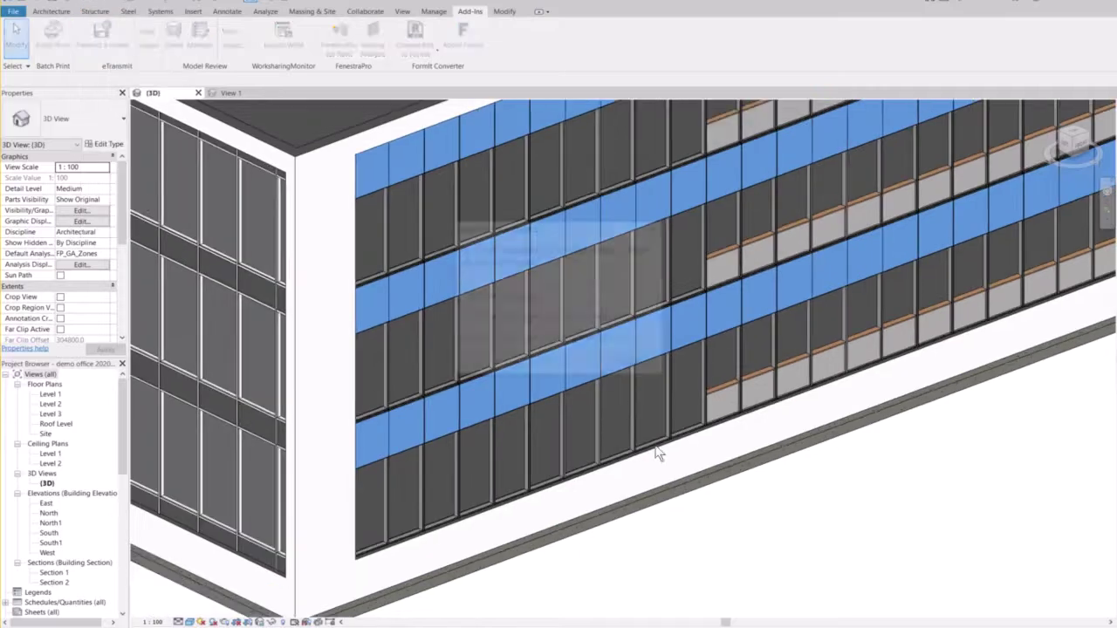
click(559, 337)
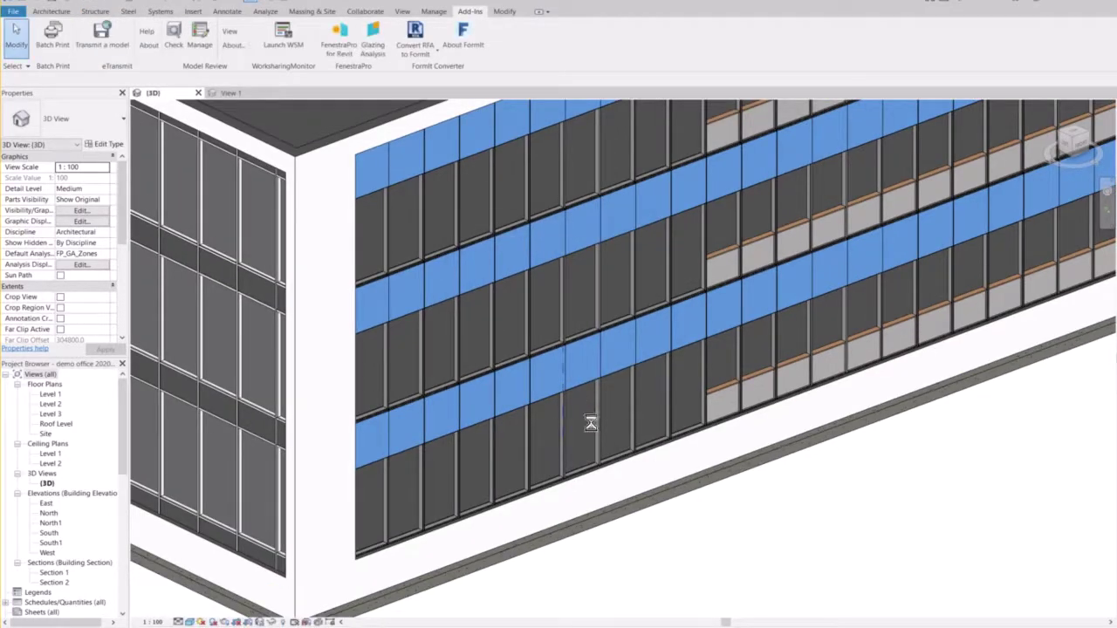
- Inspect a ground-floor CW Panel 01 on the blue-spandrel facade by selecting it, and clear the selection
click(599, 378)
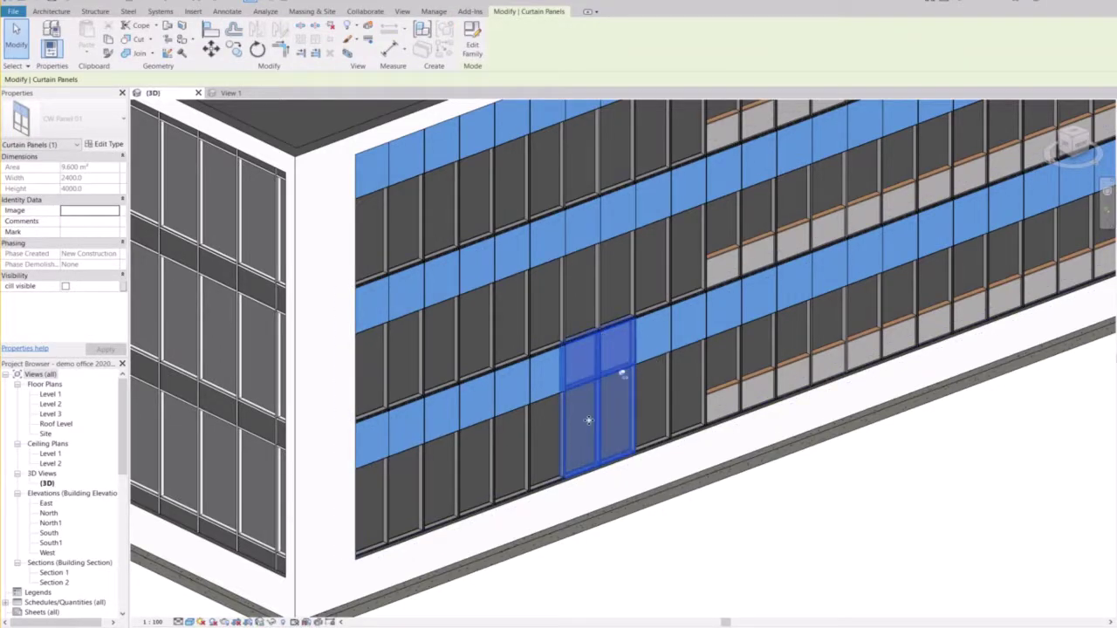
scroll(589, 417, up, 2)
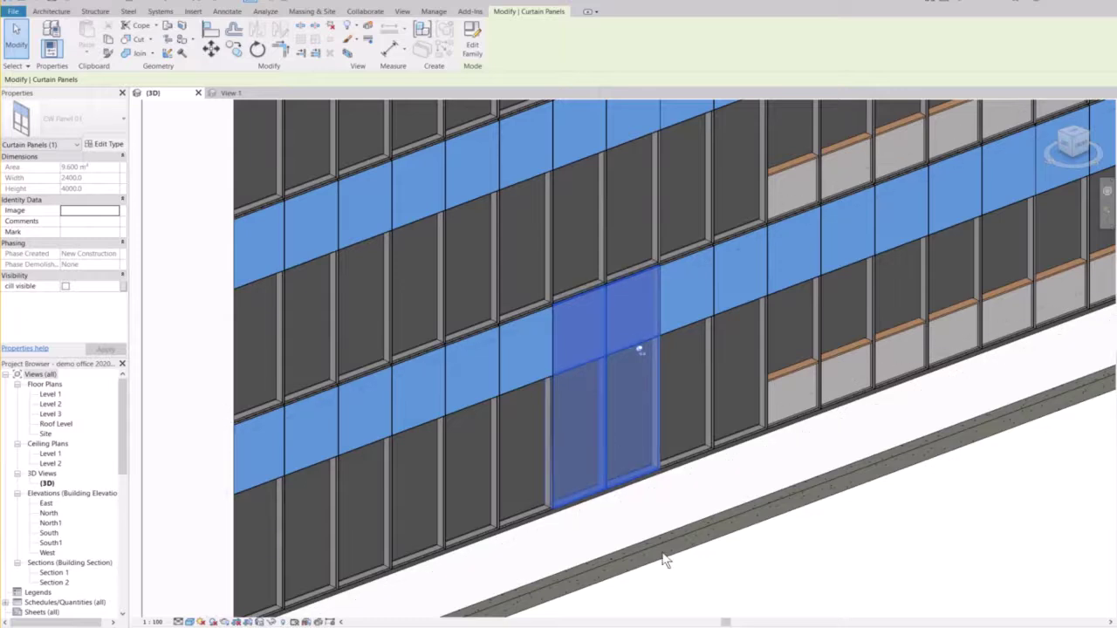
click(634, 516)
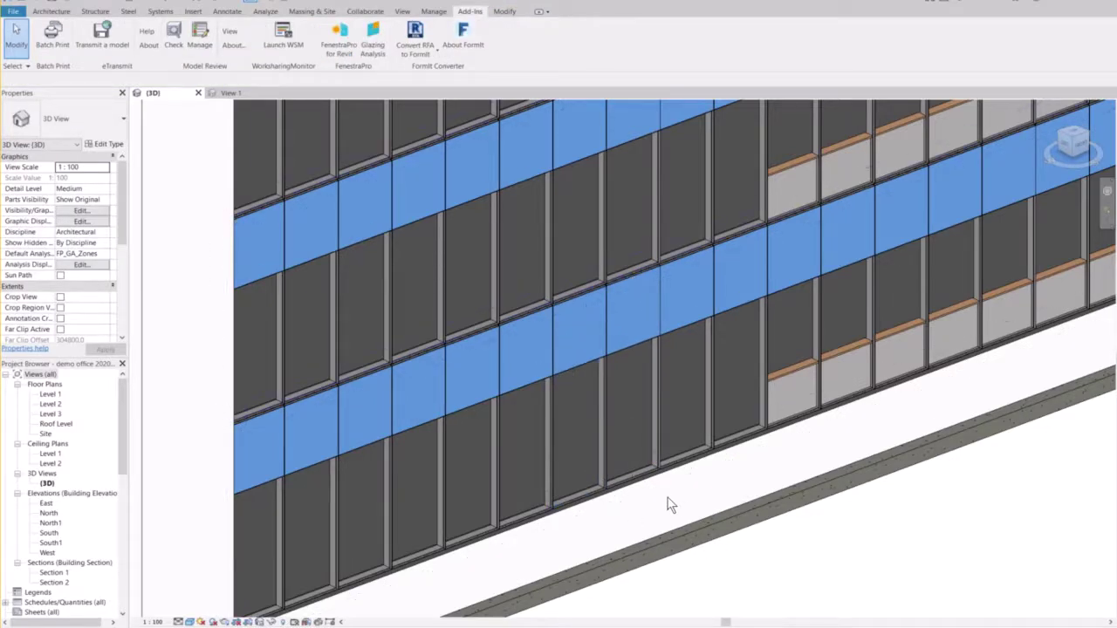
- Open the family of a ground-floor CW Panel 01 for editing, dismissing the project save reminder without saving
key(Tab)
click(603, 353)
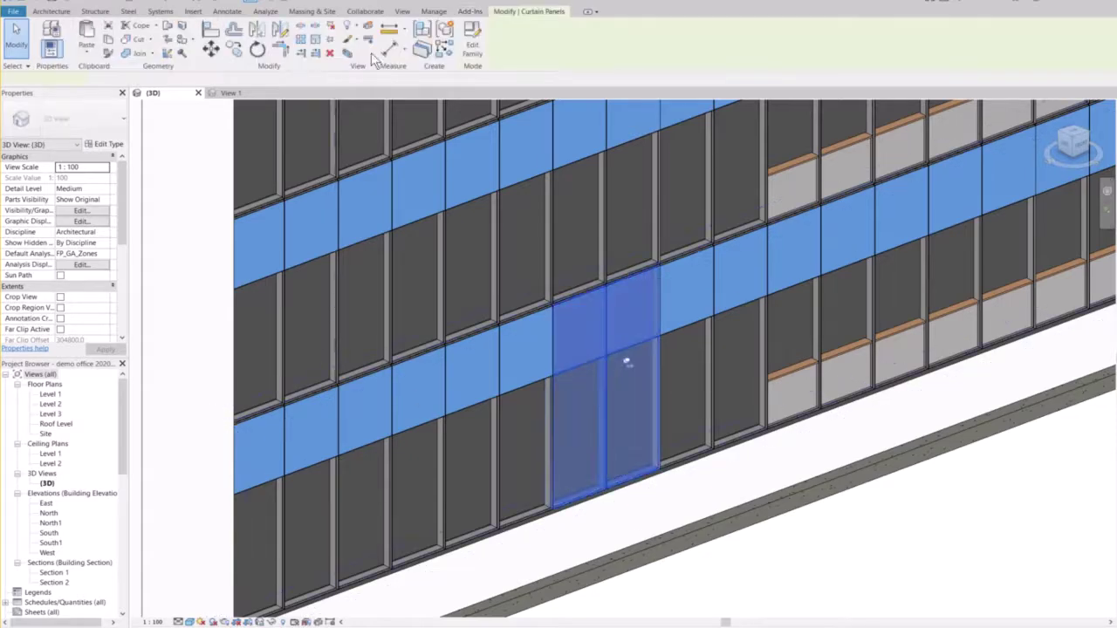
click(470, 48)
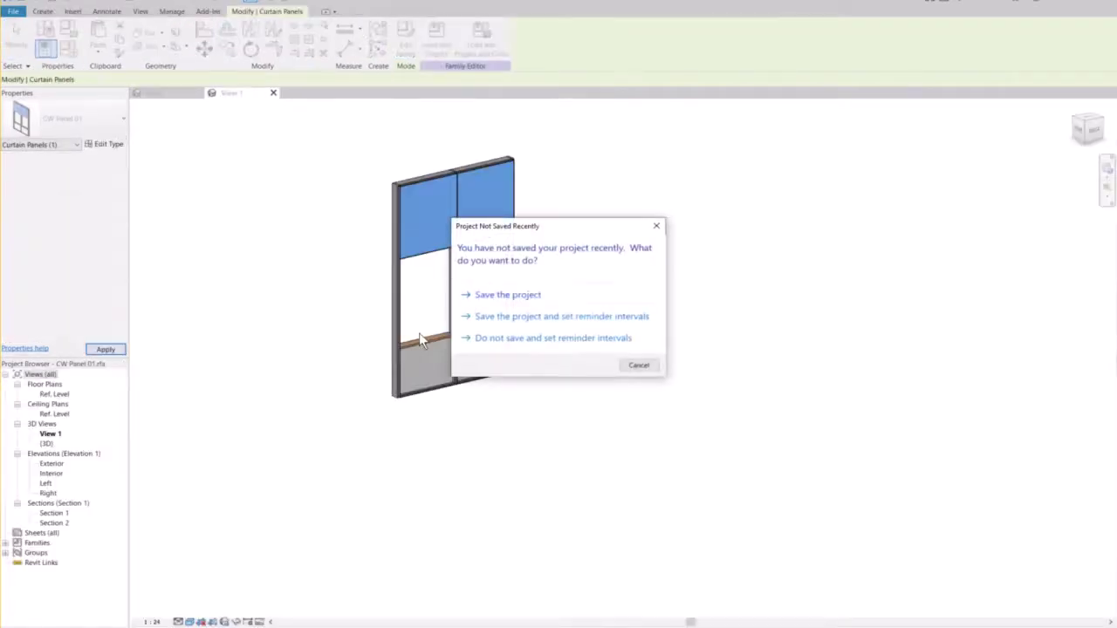
click(638, 365)
- Check which family parameter controls the visibility of a cill insert in the panel family, leaving the association as it is
shift+middle_drag(301, 399, 466, 352)
scroll(468, 307, up, 2)
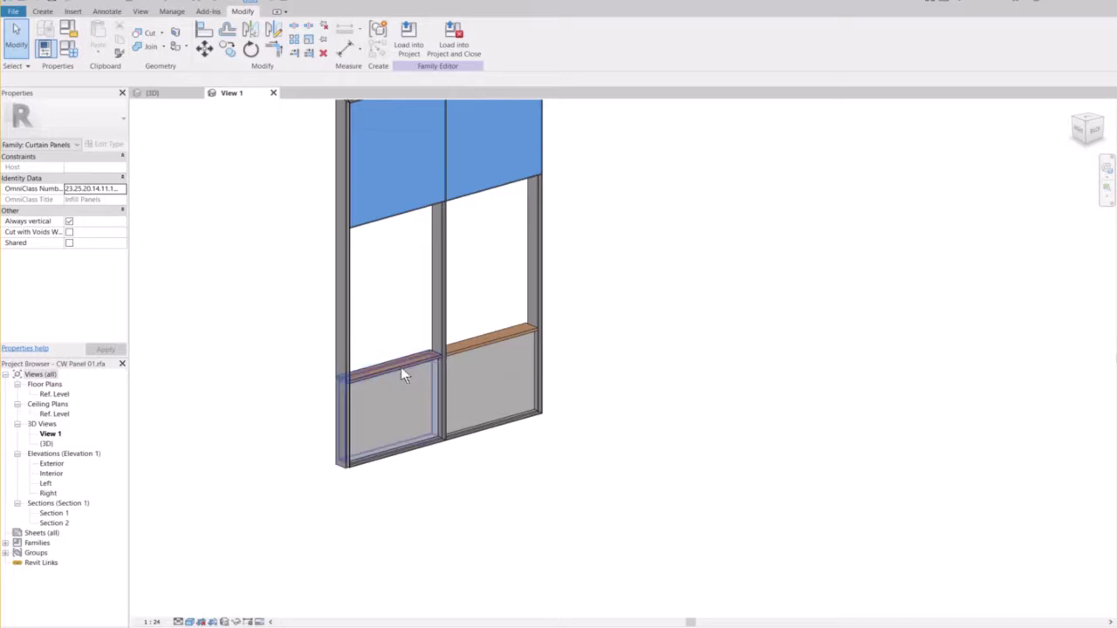
click(420, 419)
scroll(410, 438, down, 1)
shift+middle_drag(216, 447, 469, 454)
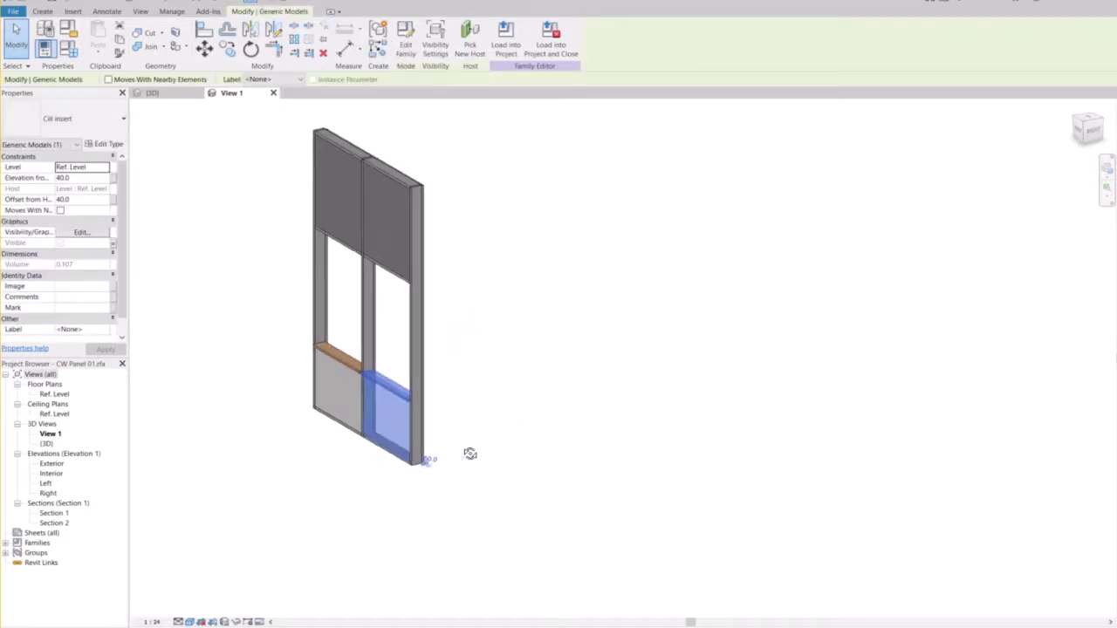
shift+middle_drag(246, 447, 294, 443)
scroll(294, 441, up, 2)
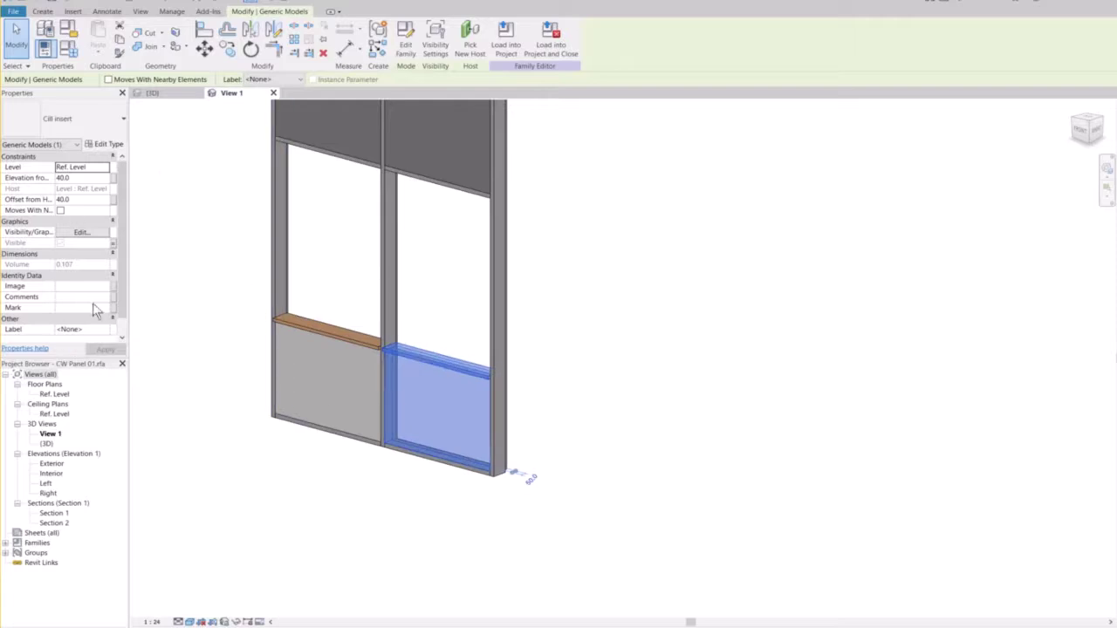
click(112, 242)
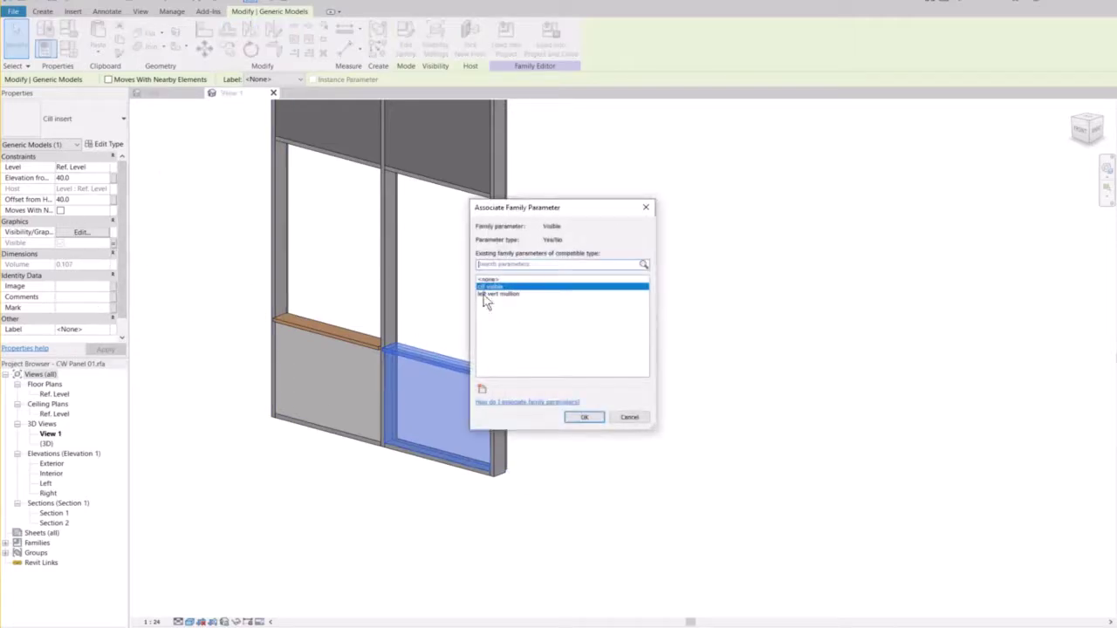
click(629, 419)
click(598, 492)
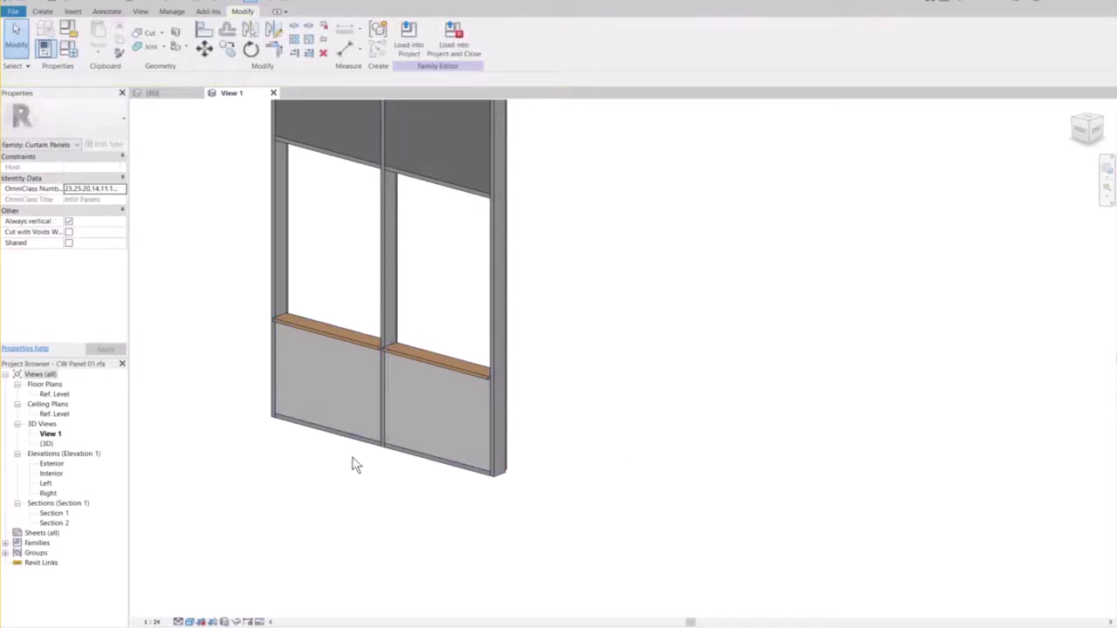
- Check the family parameter and material assigned to one blue spandrel extrusion, cancel without changes, and clear the selection
middle_drag(275, 364, 262, 534)
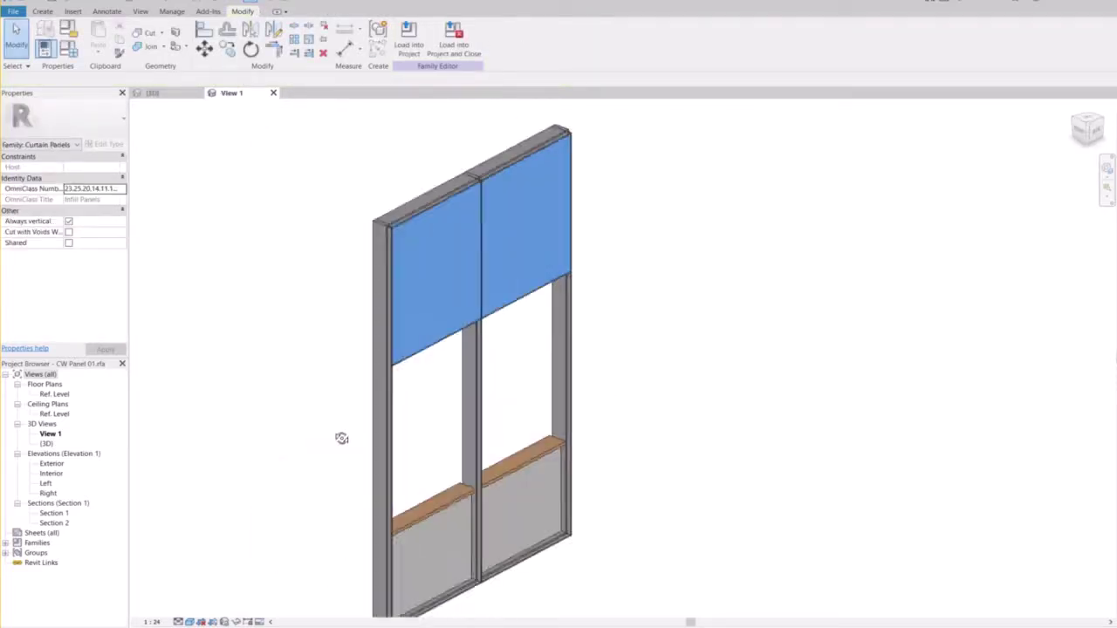
click(416, 348)
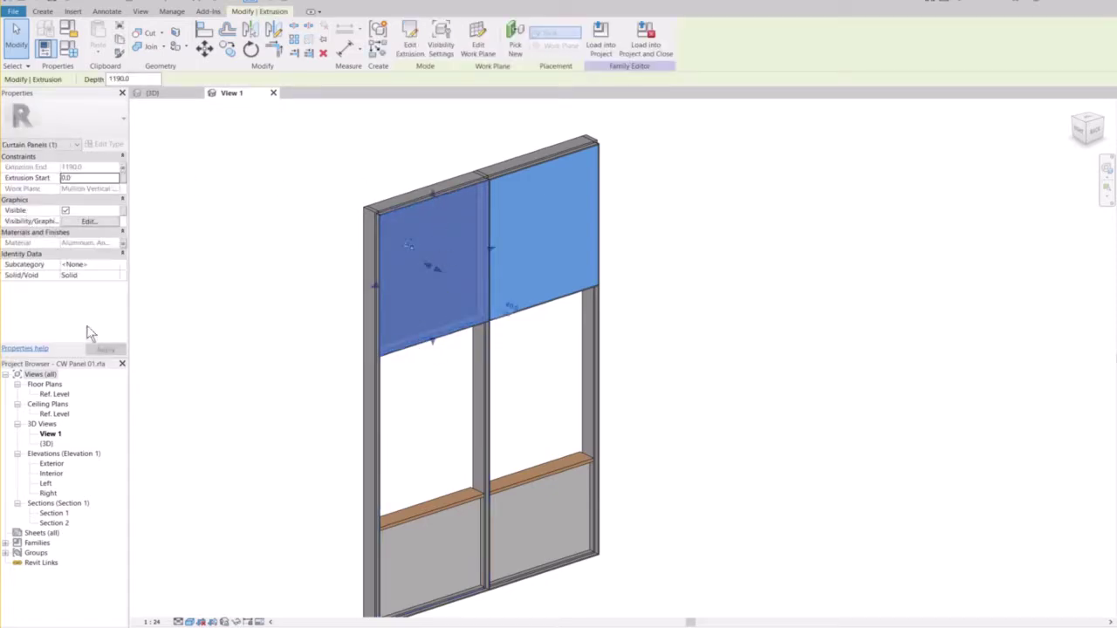
click(124, 243)
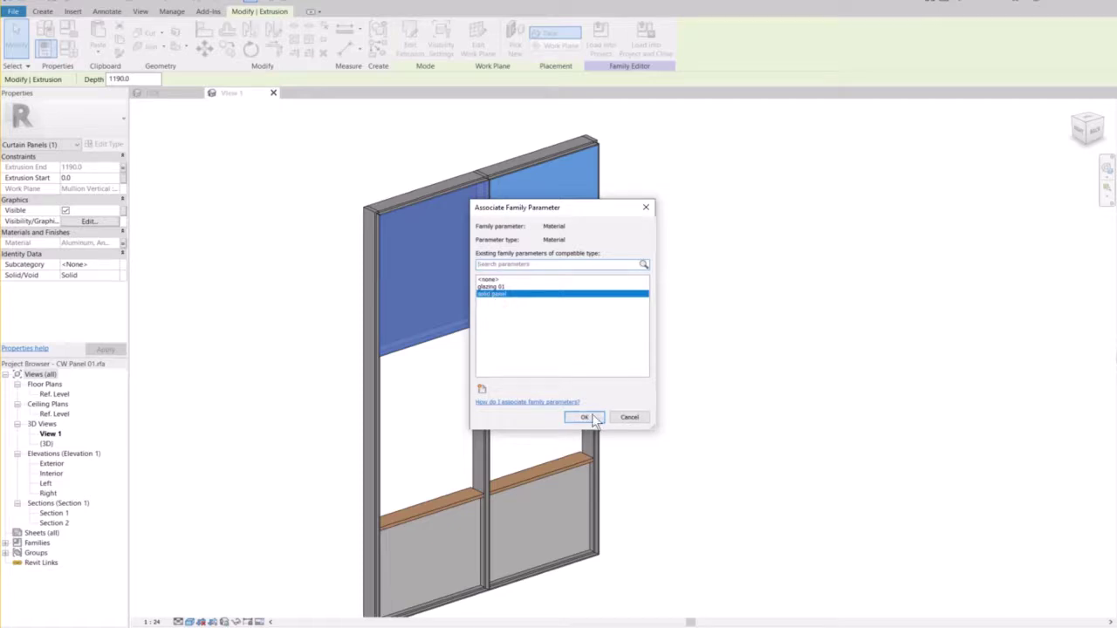
click(621, 417)
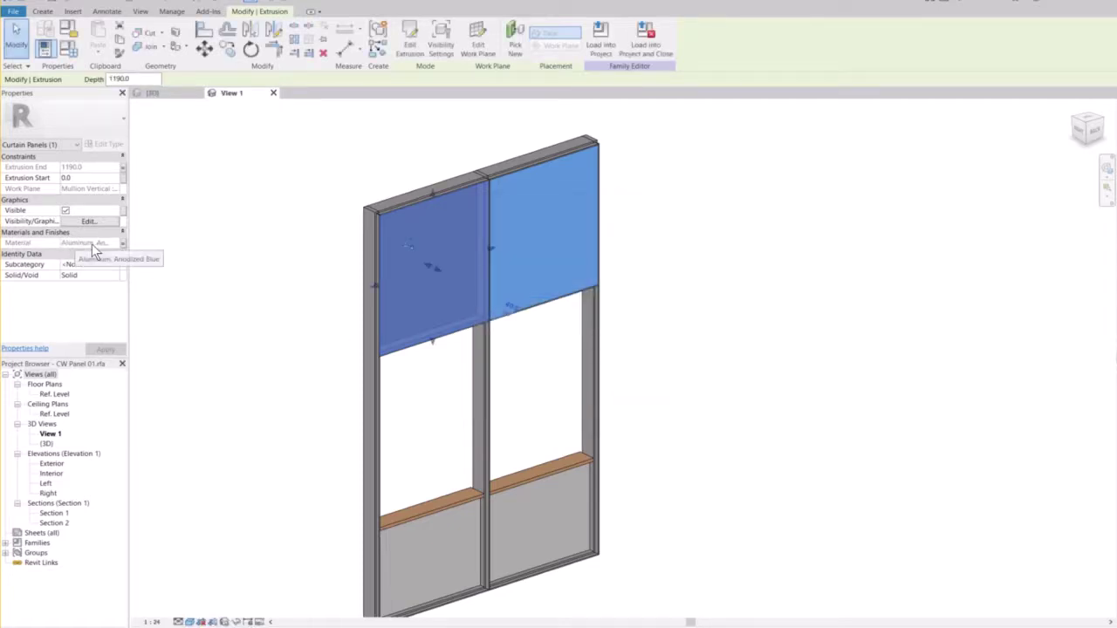
click(247, 249)
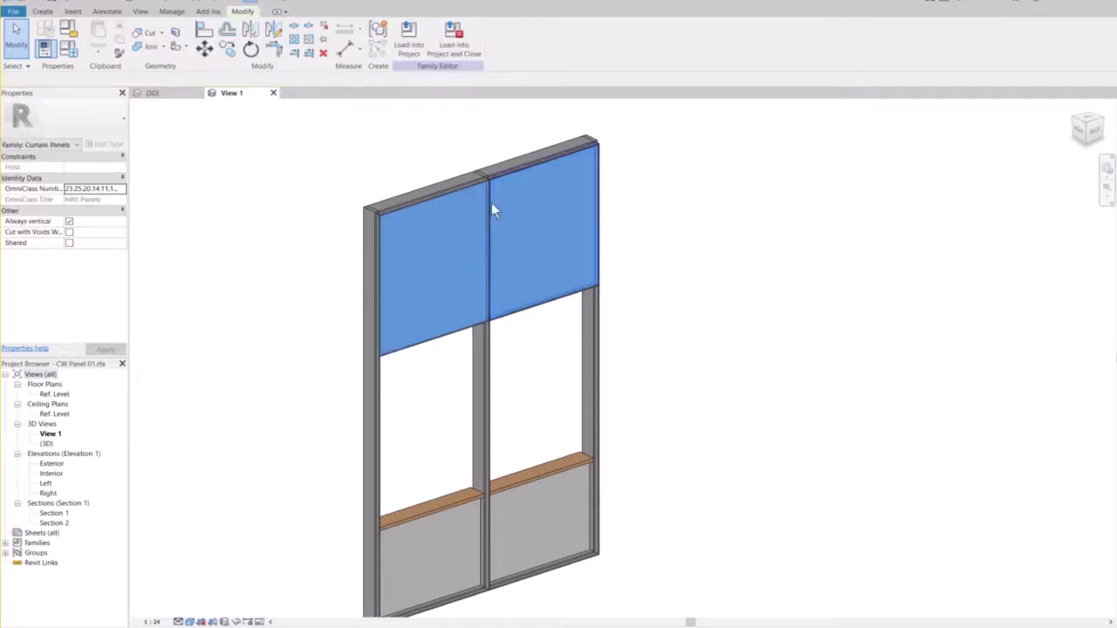
- Inspect the type properties of the Infill Panel behind the blue spandrel, cancel without changes, and clear the selection
shift+middle_drag(298, 353, 541, 356)
shift+middle_drag(546, 356, 391, 327)
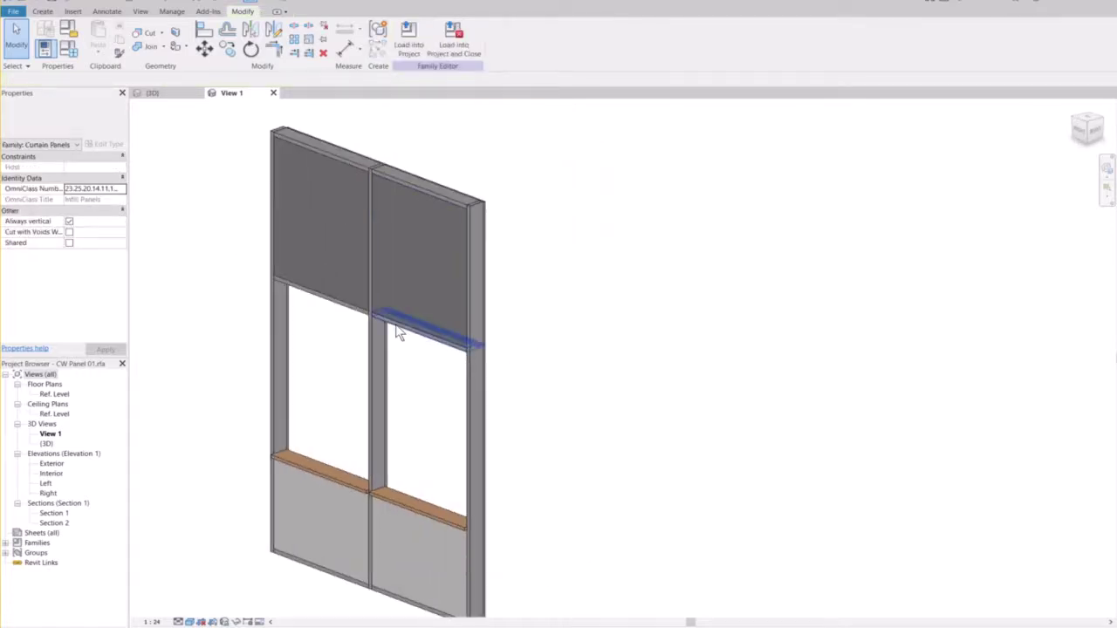
click(392, 326)
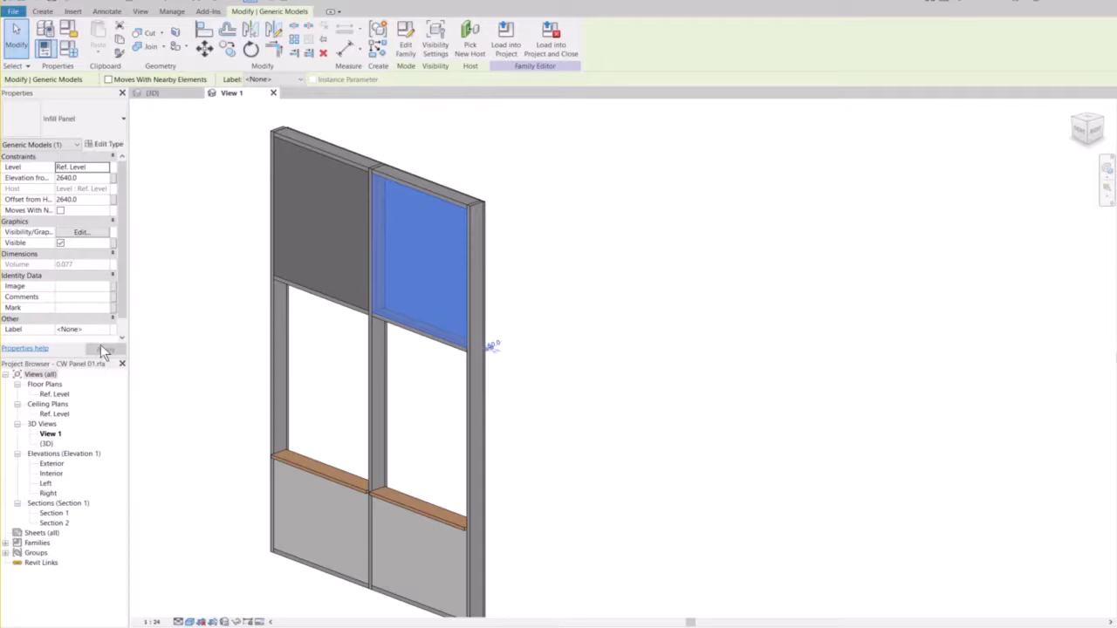
click(105, 145)
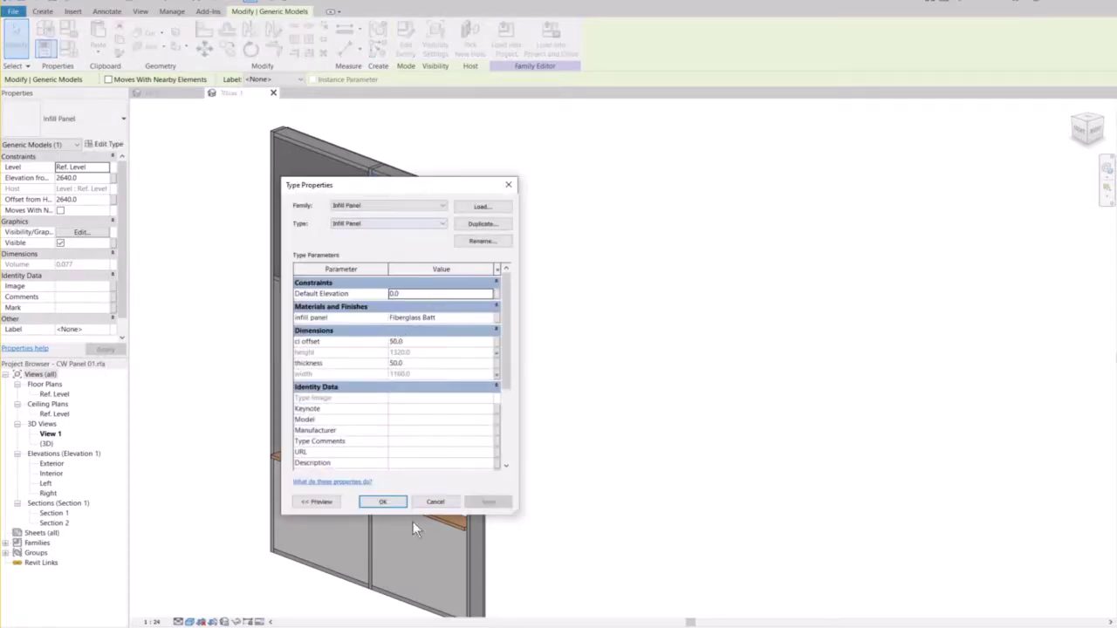
click(430, 503)
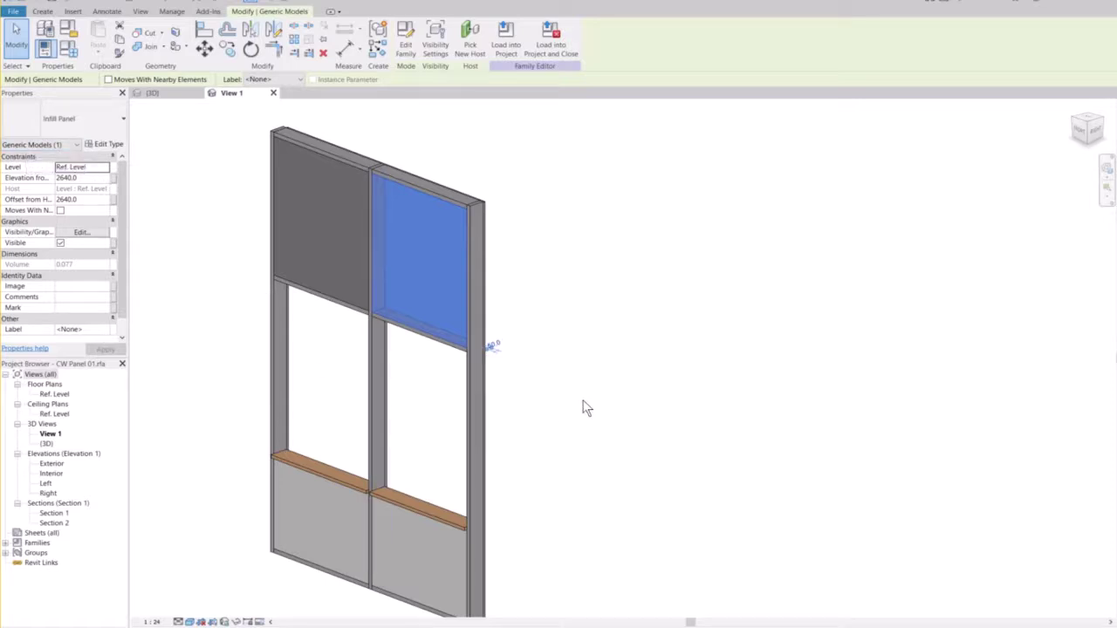
shift+middle_drag(599, 442, 294, 452)
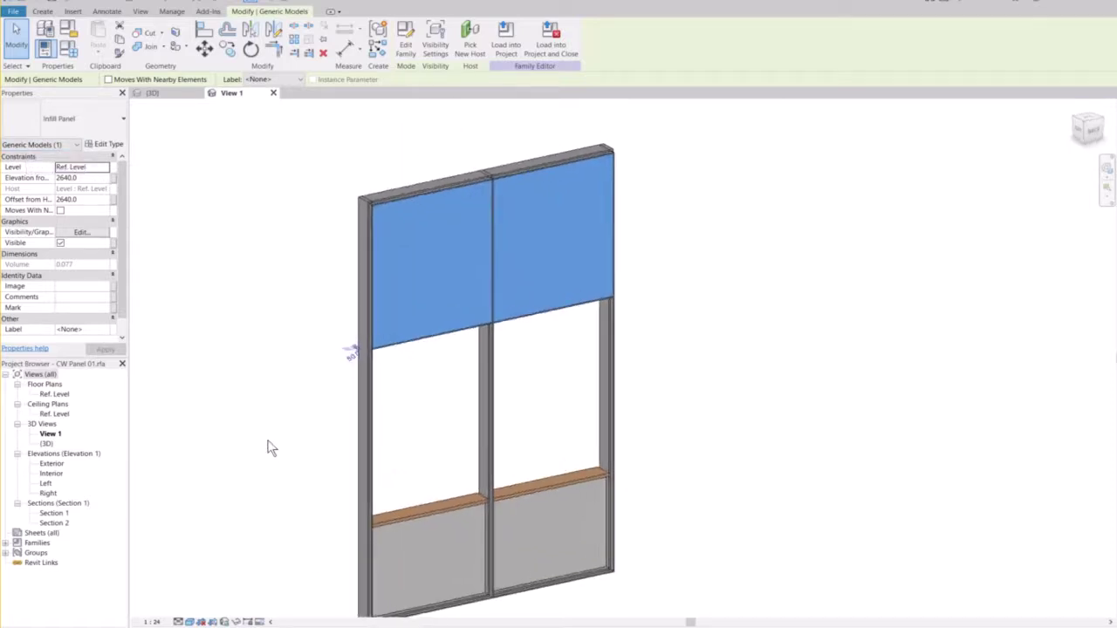
scroll(222, 526, down, 2)
click(254, 504)
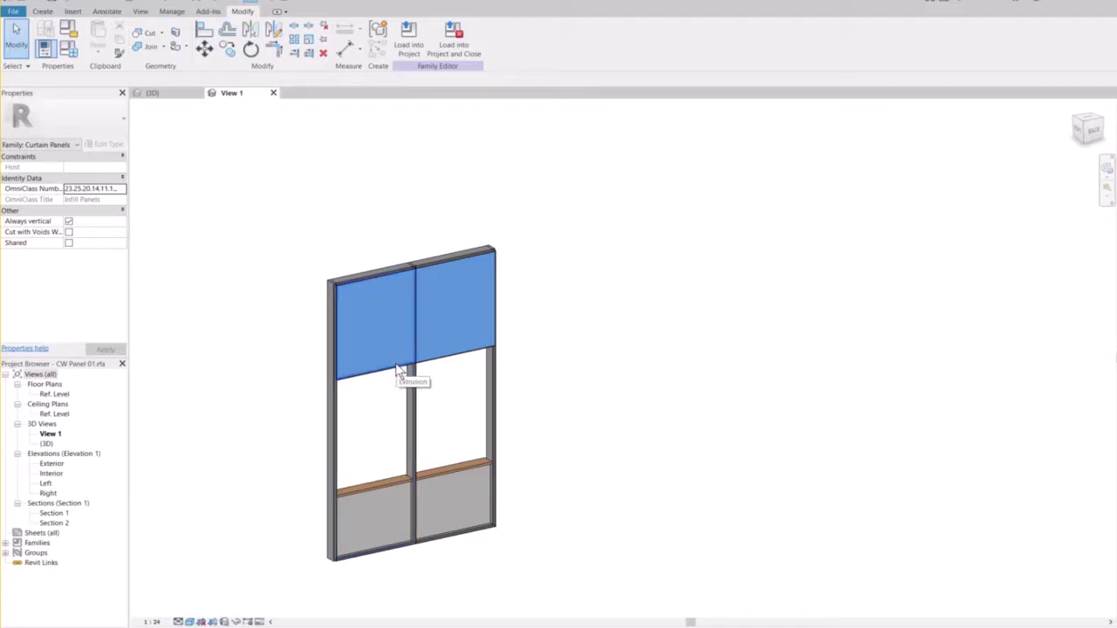
- Return to the building project's 3D view and open FenestraPro Glazing Analysis with the M_Fixed 0915 x 1220mm window selected
click(152, 93)
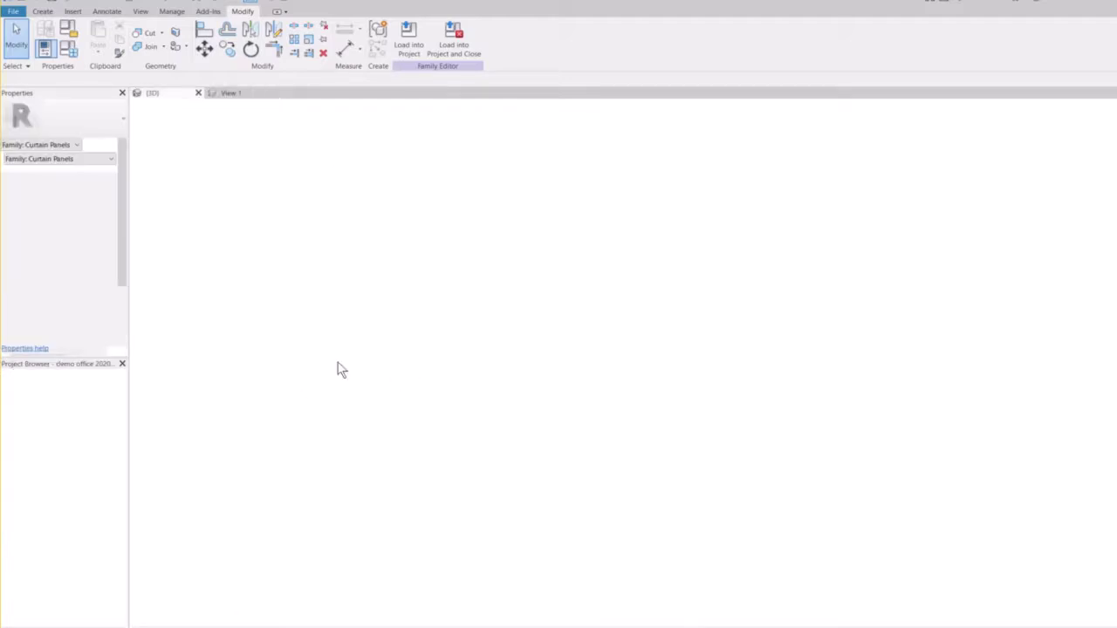
scroll(468, 468, down, 3)
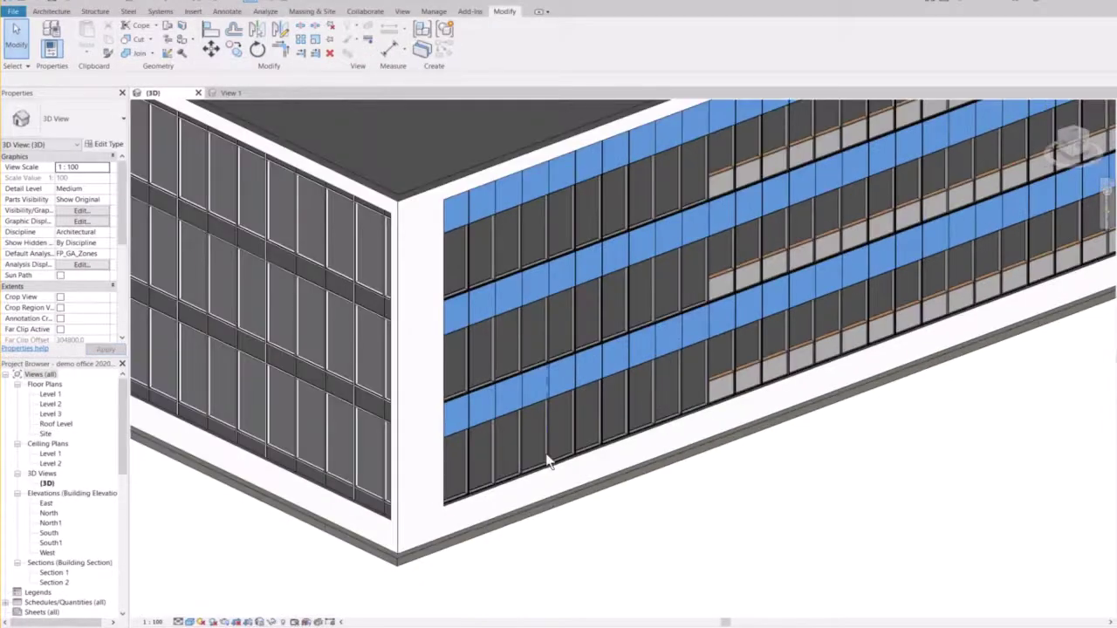
click(469, 11)
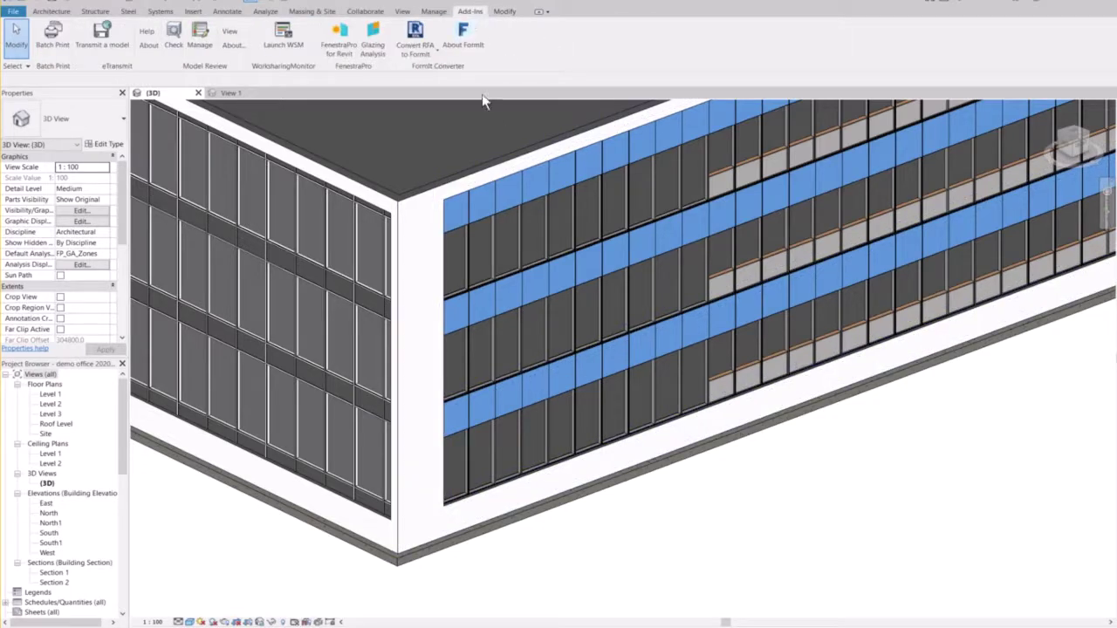
scroll(519, 281, up, 5)
click(520, 285)
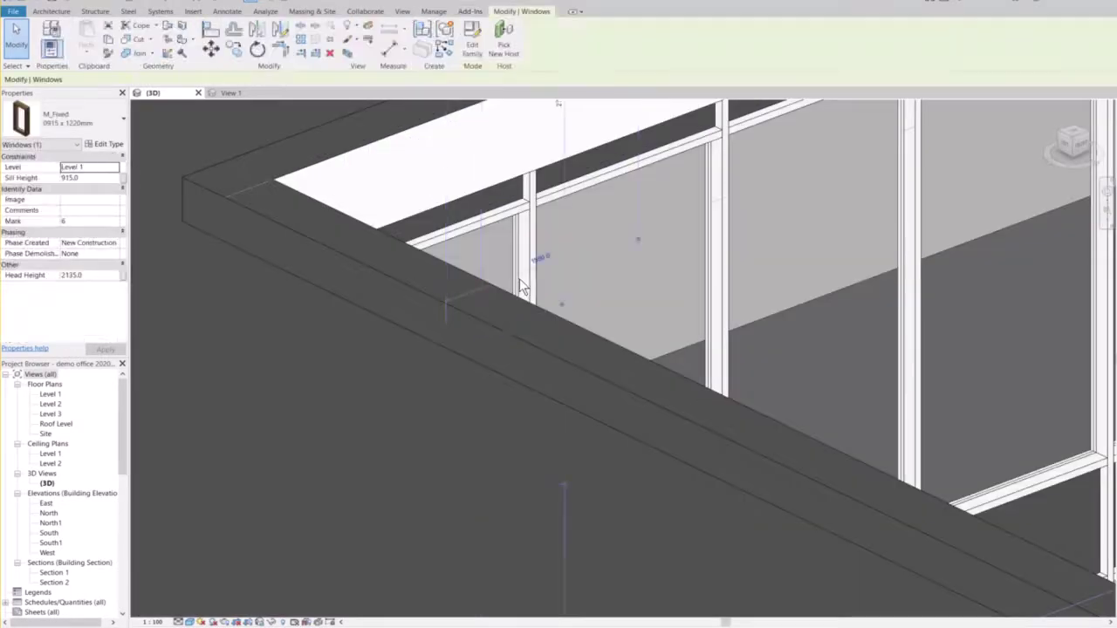
scroll(695, 335, down, 8)
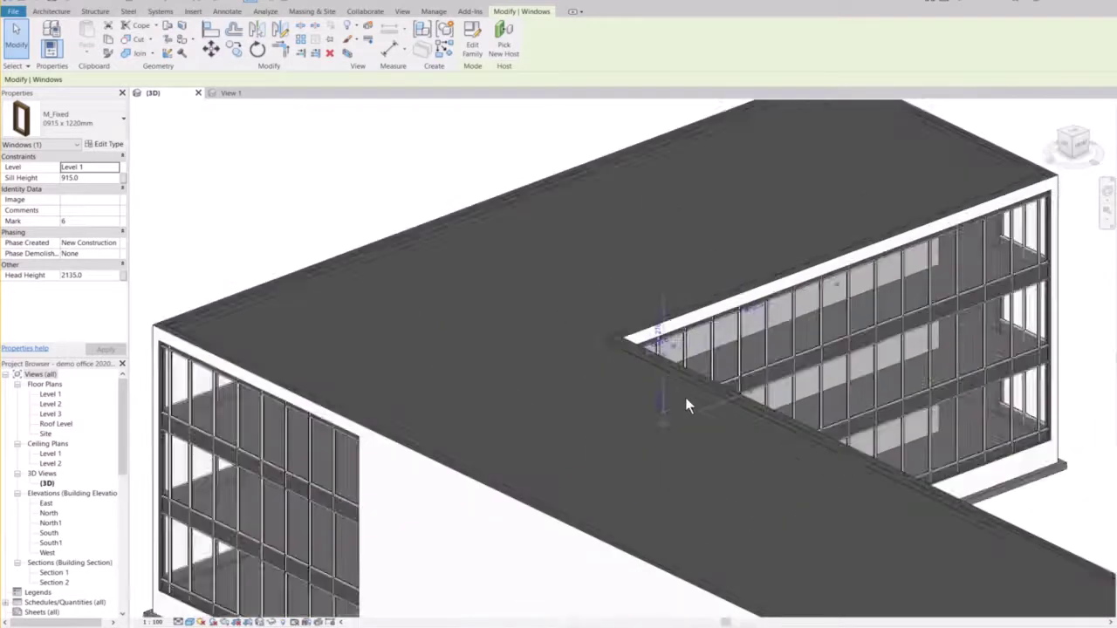
scroll(685, 399, down, 2)
middle_drag(713, 487, 396, 272)
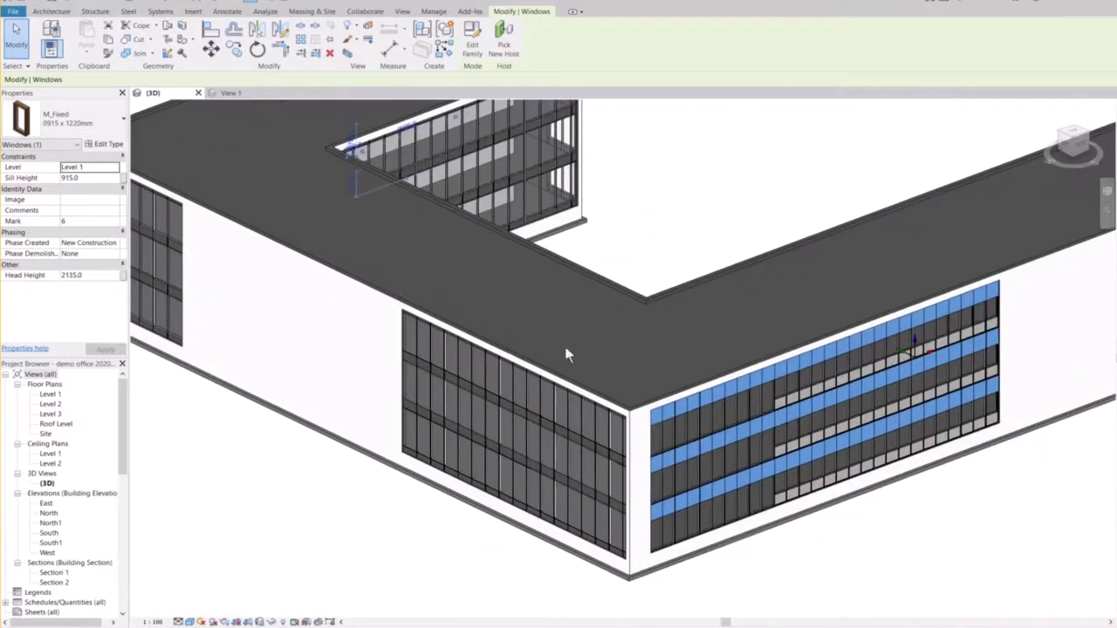
middle_drag(870, 593, 863, 511)
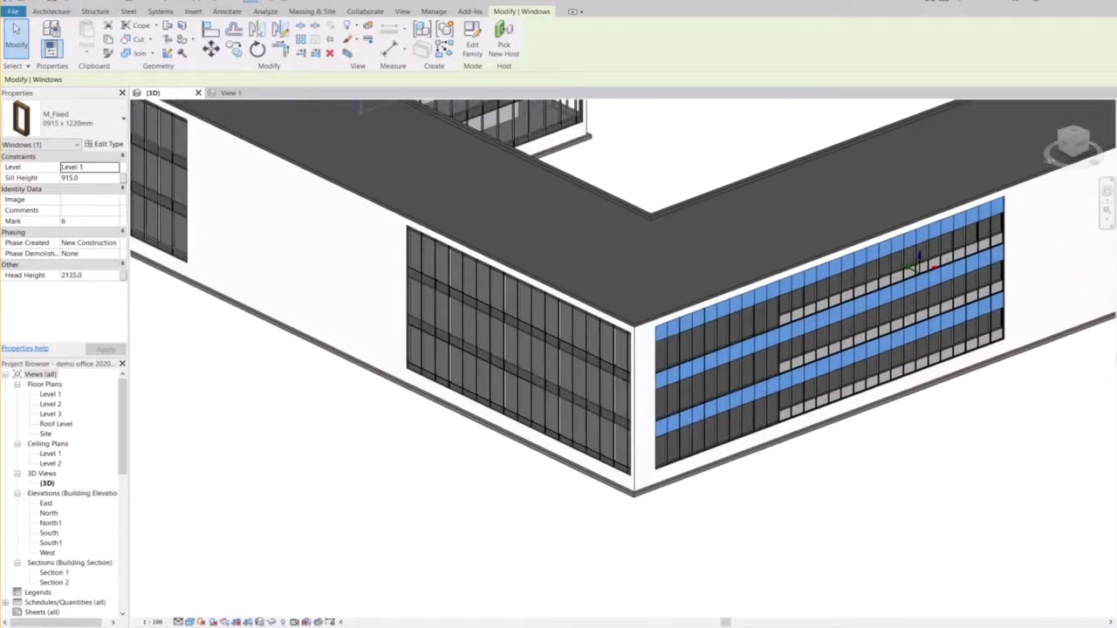
drag(2, 175, 428, 137)
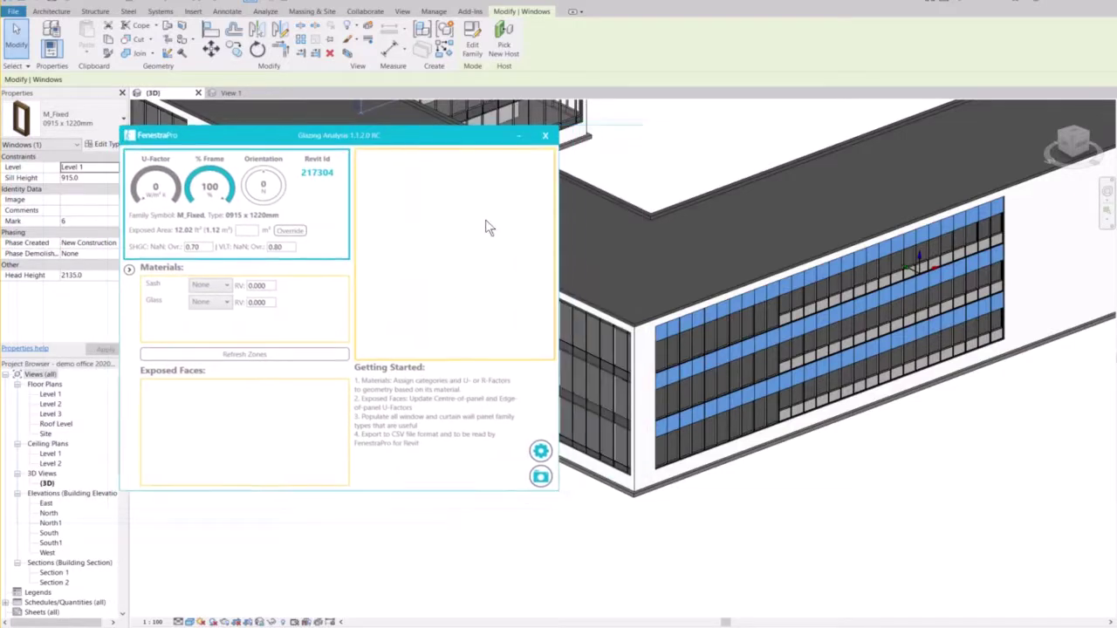
- Load a ground-floor CW Panel 01 from the blue-spandrel facade into the Glazing Analysis in place of the selected window
click(797, 488)
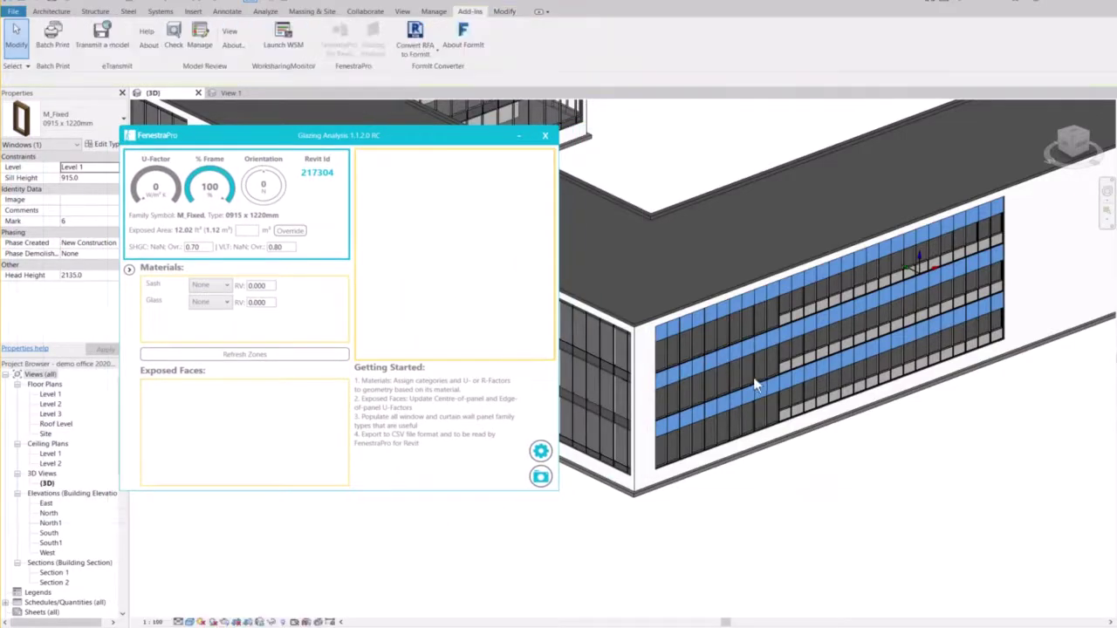
scroll(773, 397, up, 4)
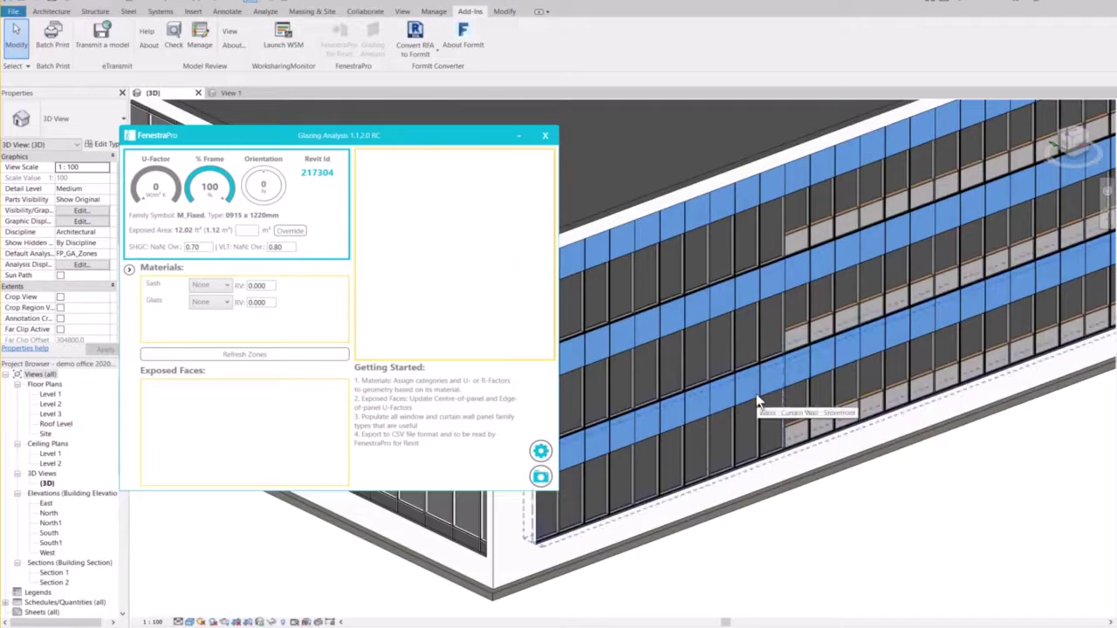
click(756, 397)
scroll(812, 504, up, 3)
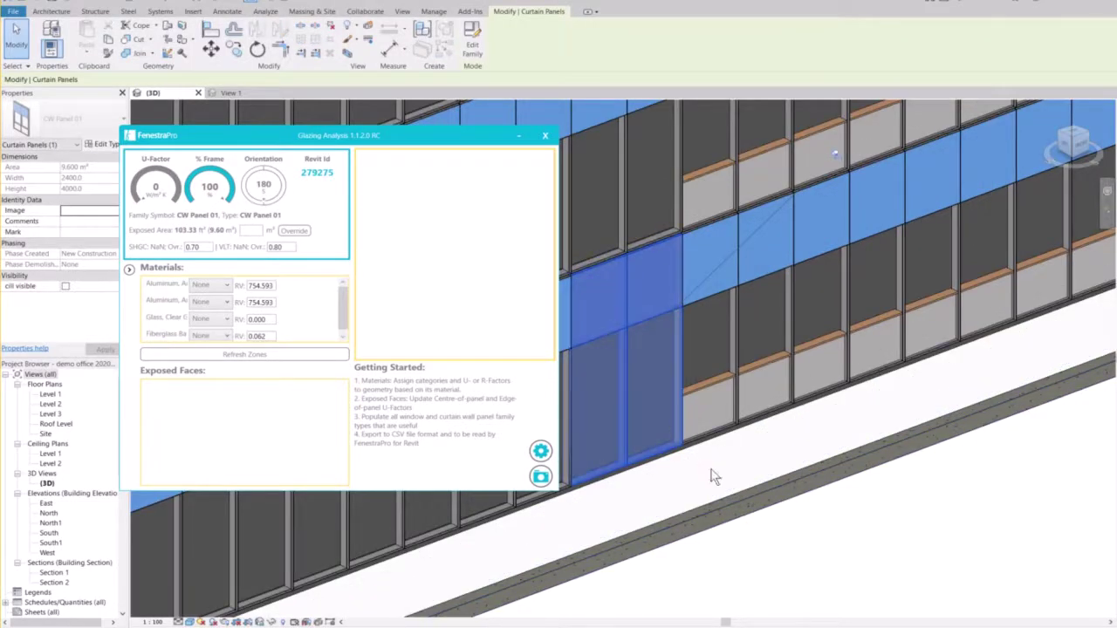
- Review the selected CW Panel 01's material list and RV values in Glazing Analysis
scroll(744, 485, down, 2)
middle_drag(746, 543, 860, 497)
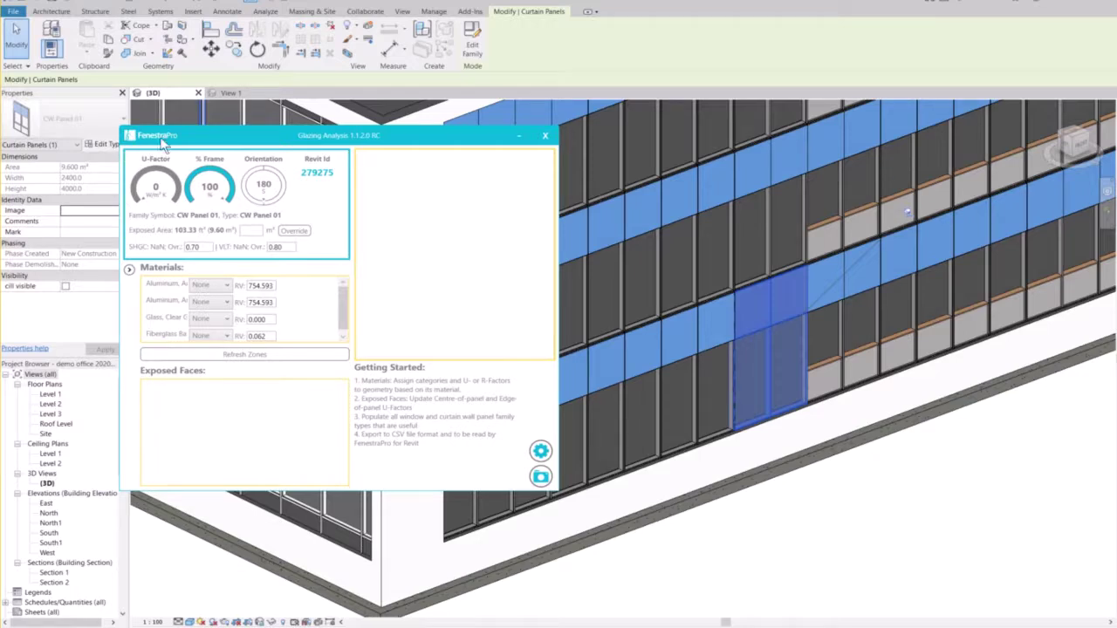
drag(227, 136, 218, 141)
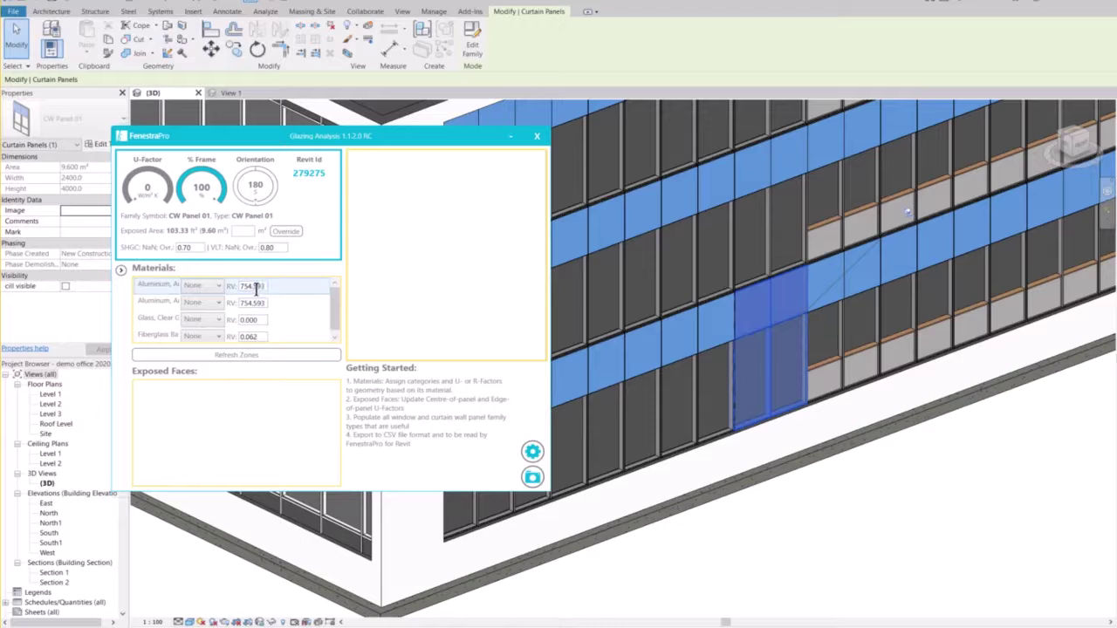
scroll(257, 311, down, 1)
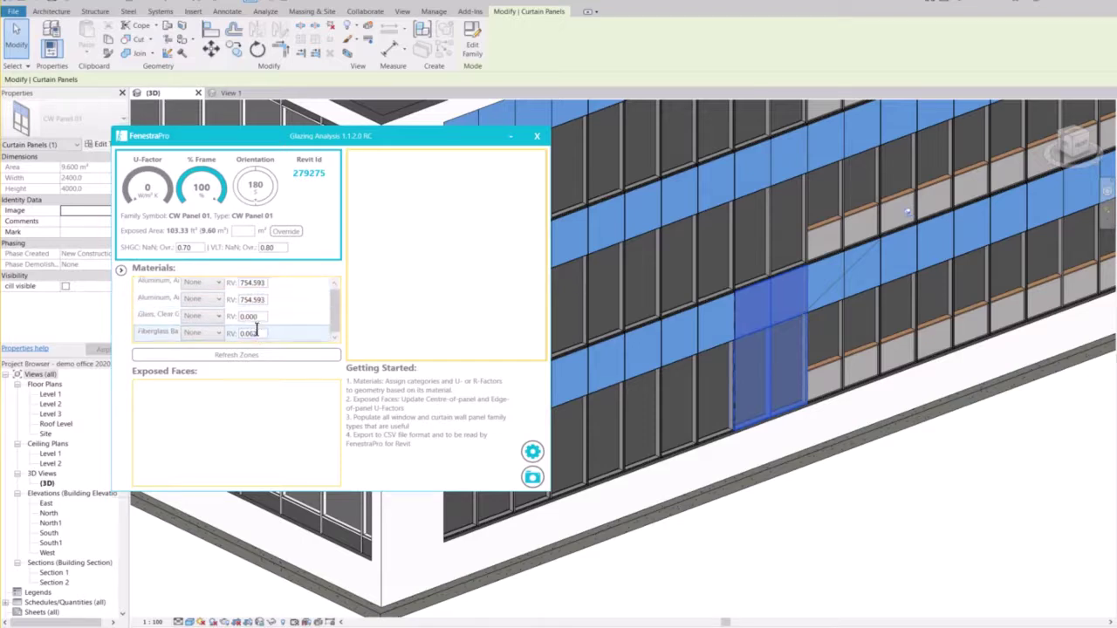
- Review the CW Panel 01 materials and the category options available for Aluminum, Anodized Silver without changing its category
scroll(254, 298, up, 1)
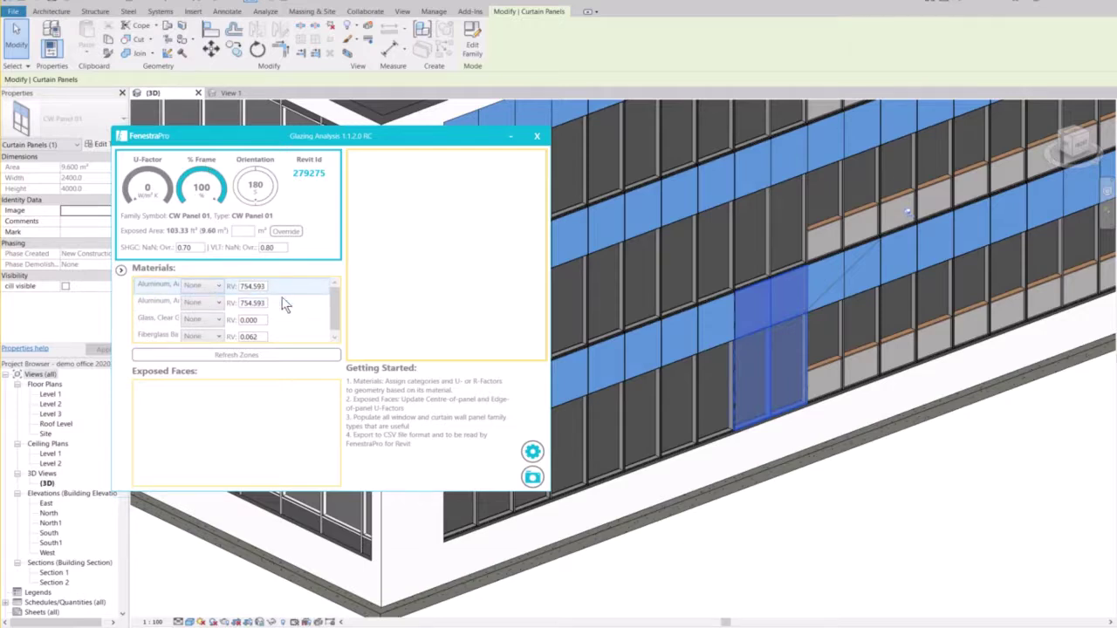
scroll(284, 304, down, 1)
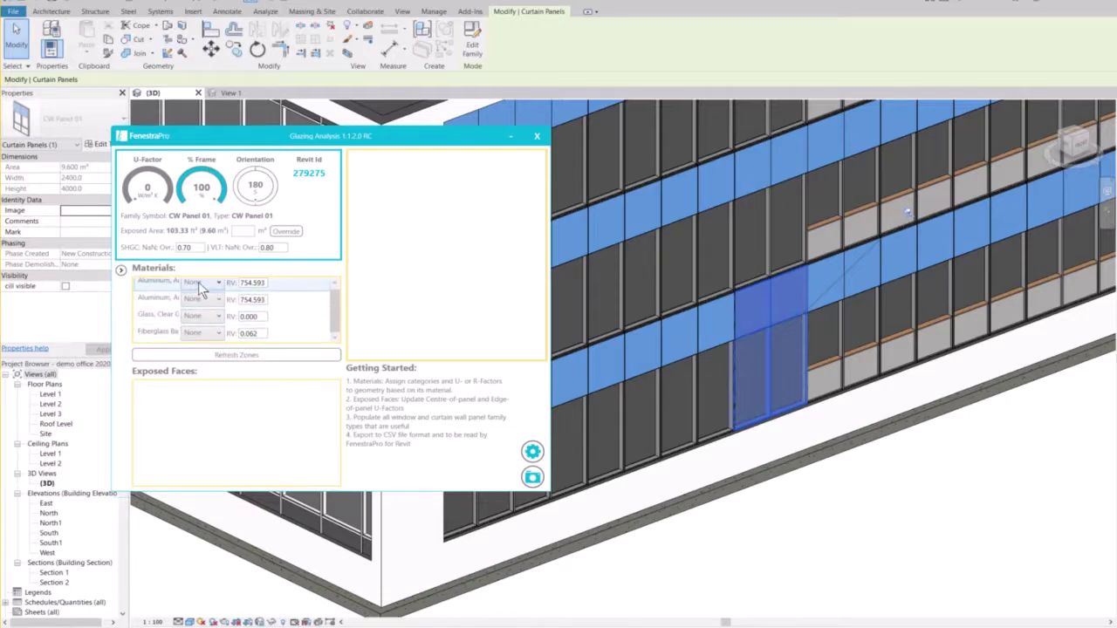
scroll(199, 301, up, 1)
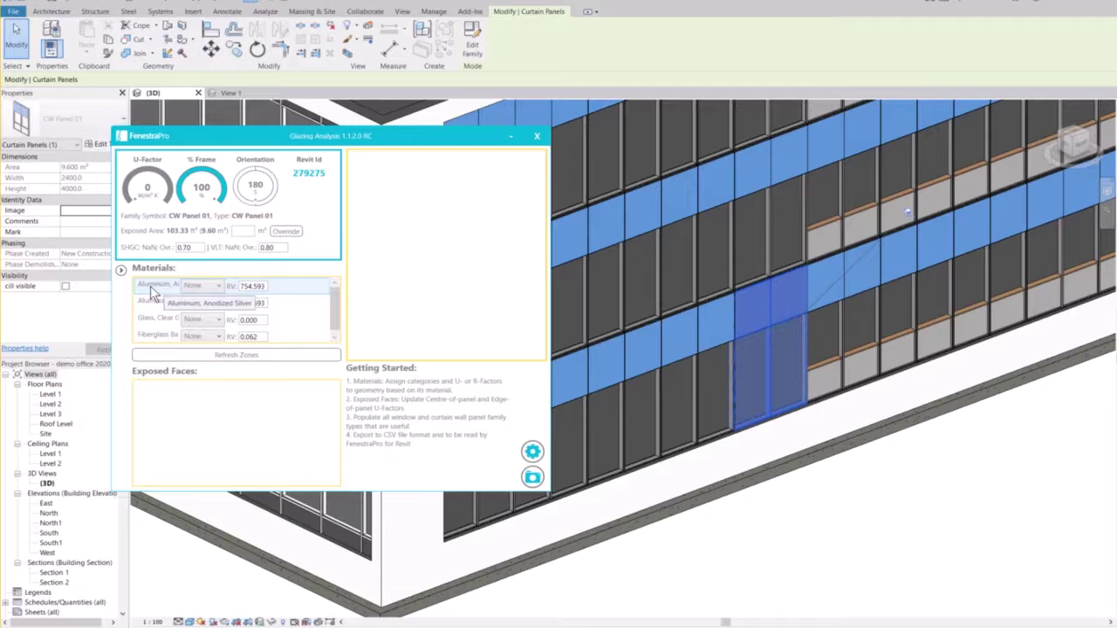
click(212, 290)
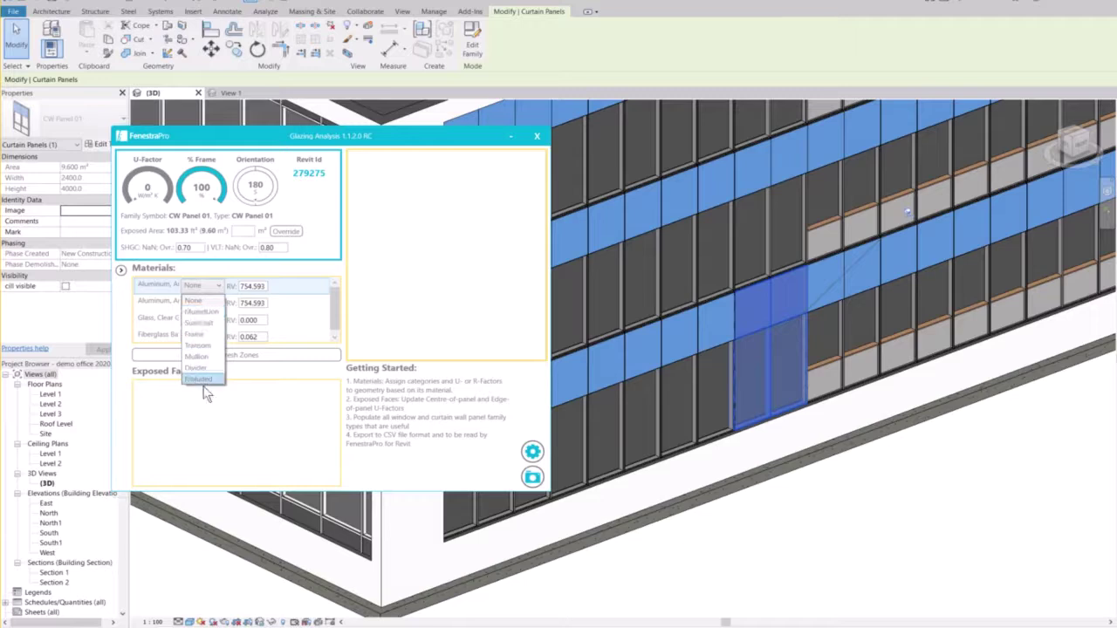
click(328, 273)
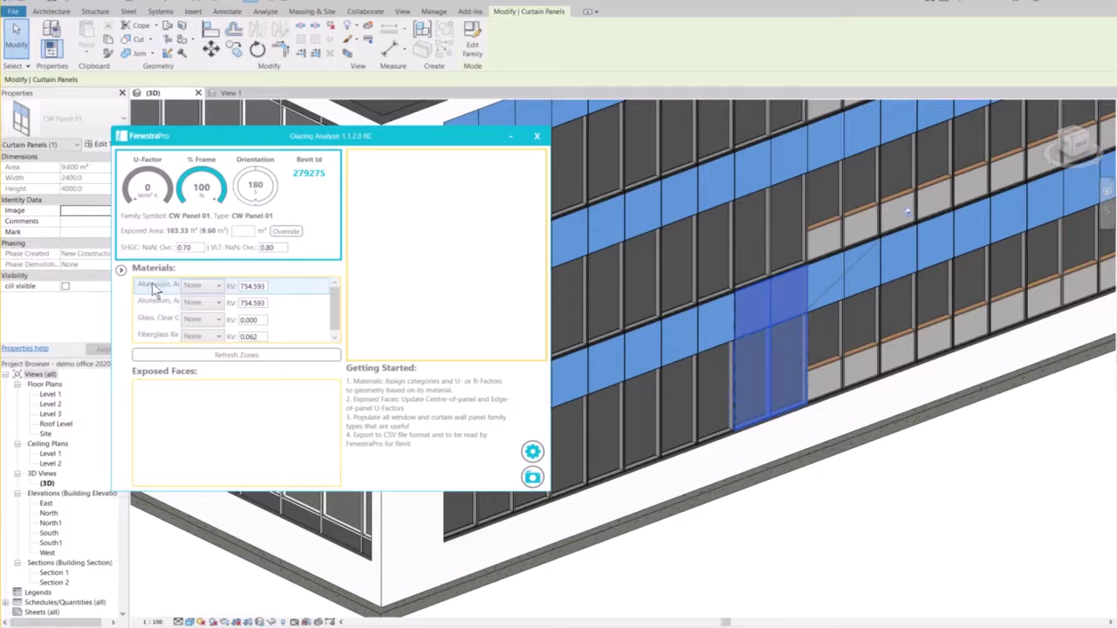
- Categorise the first aluminum material, Aluminum, Anodized Silver, as Frame and set its RV to 7
click(201, 287)
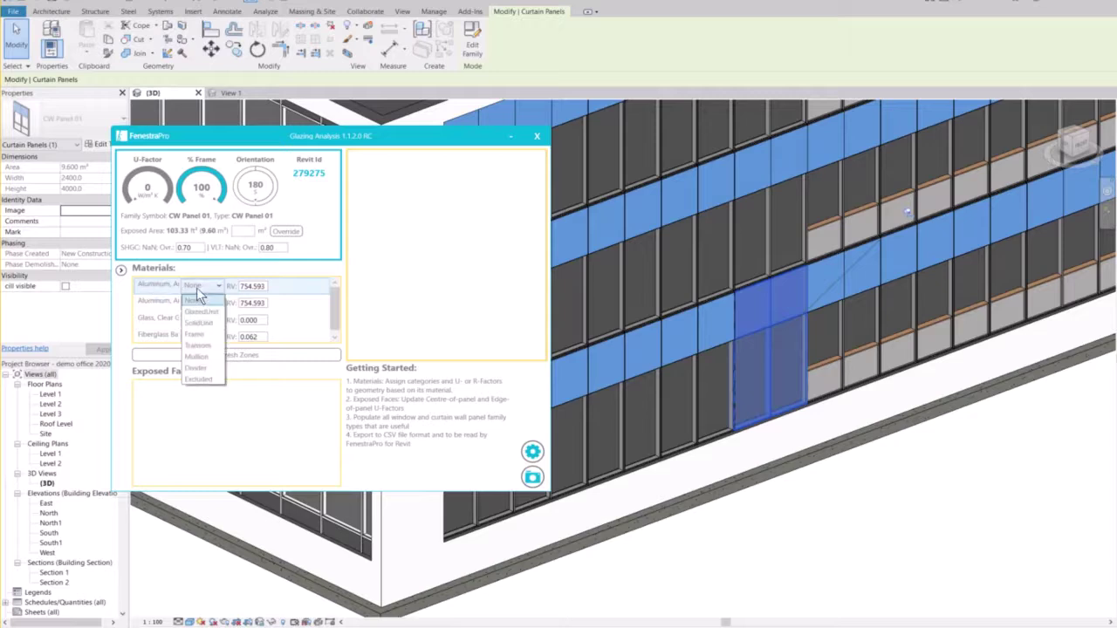
click(199, 345)
double_click(265, 286)
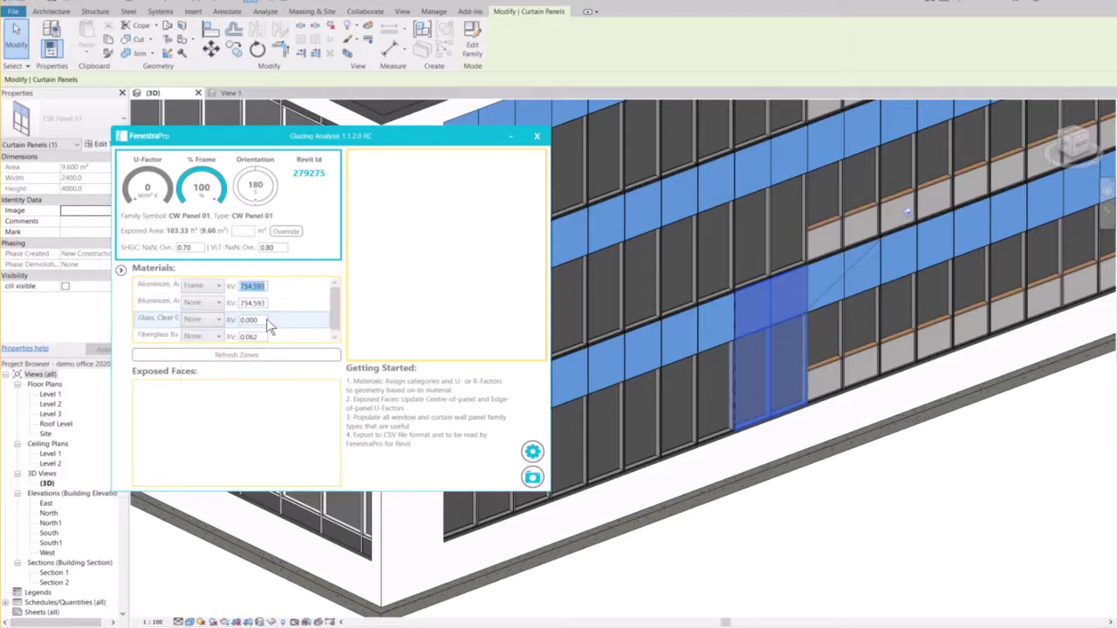
mouse_move(335, 306)
mouse_down()
mouse_move(333, 322)
mouse_move(335, 306)
mouse_up()
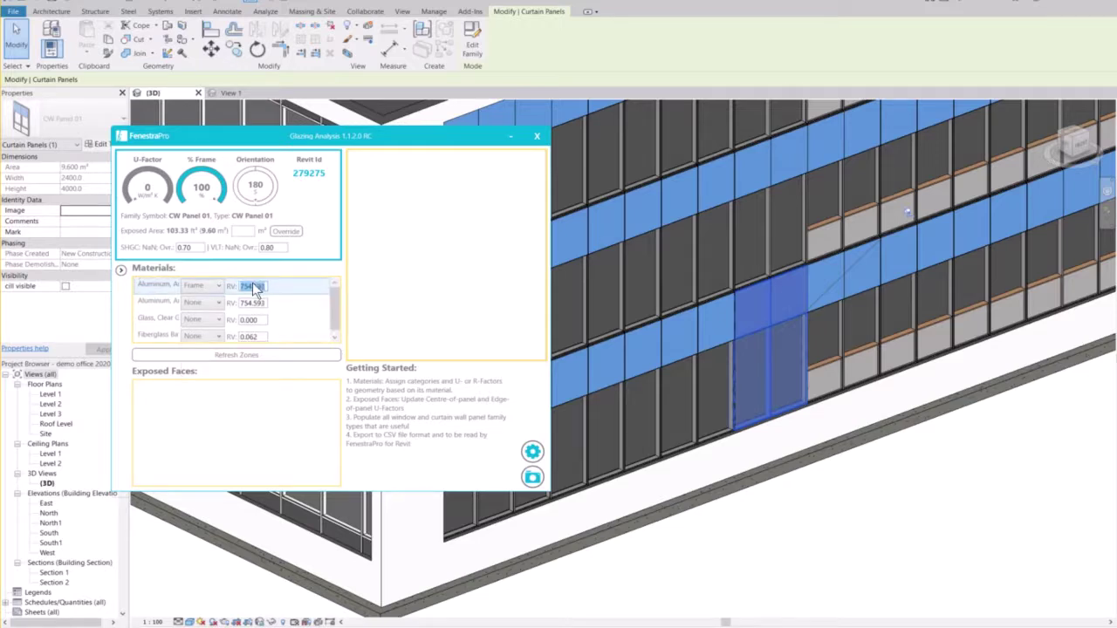
text(7)
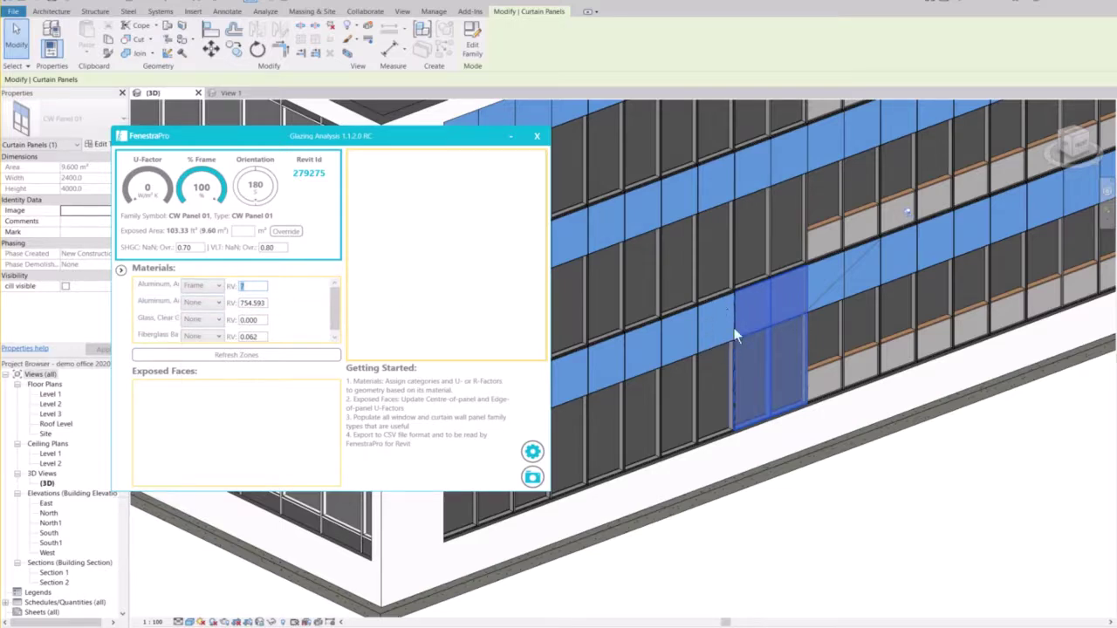
- Categorise the second aluminum material as SolidUnit and set its RV to 7
click(208, 303)
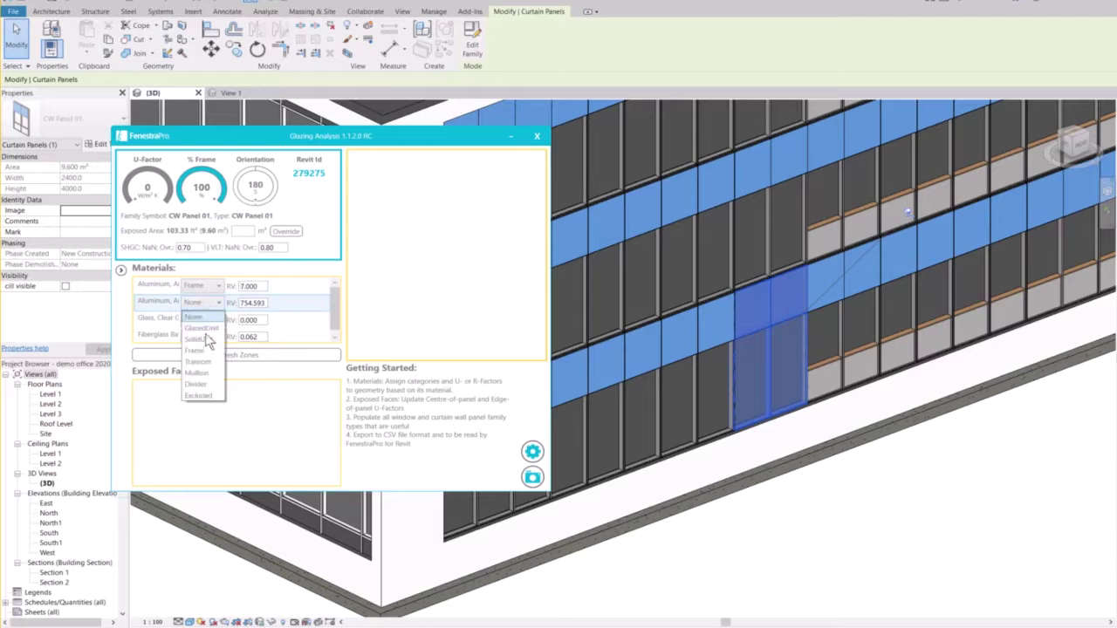
click(201, 338)
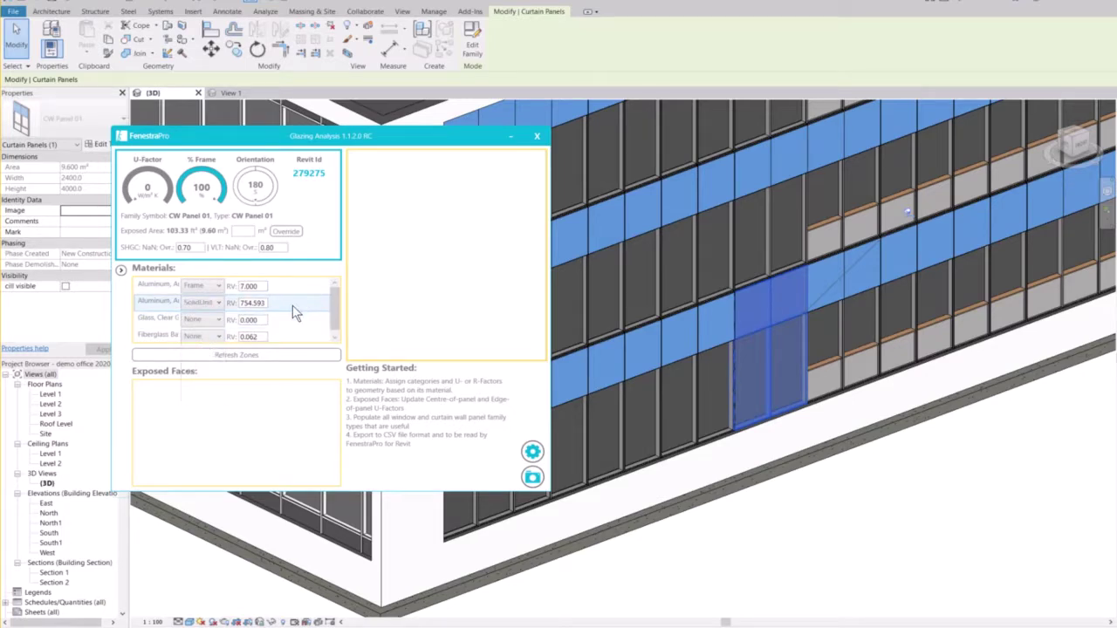
drag(265, 303, 199, 302)
text(7)
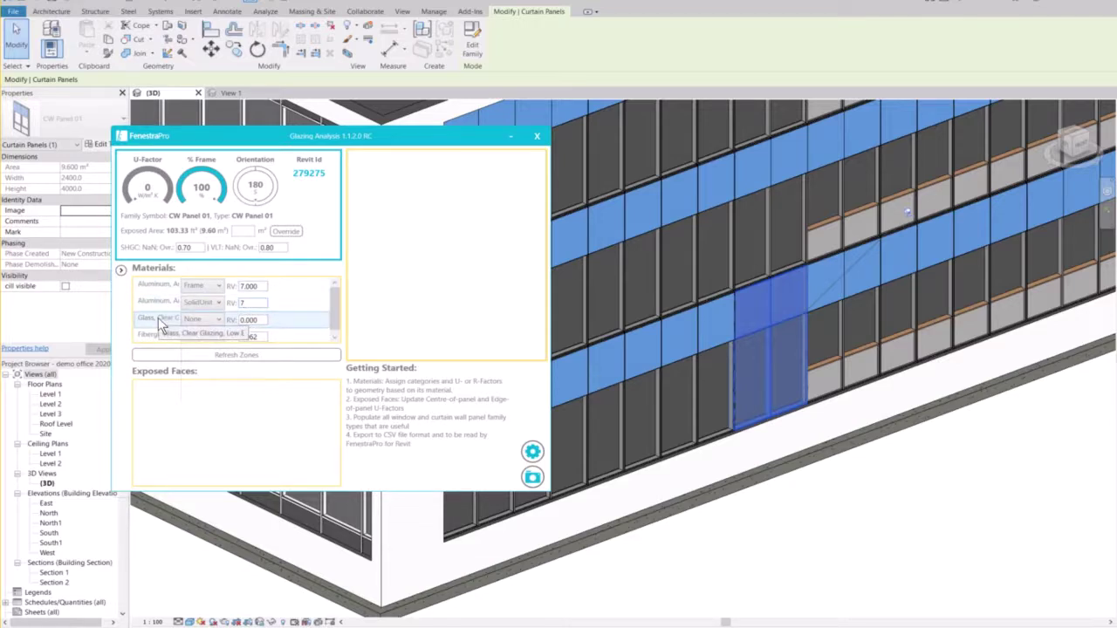
- Categorise the clear glass material as GlazedUnit and assign it the Triple glazing - 1/8 in (3 mm) product from the glazing catalogue
click(202, 319)
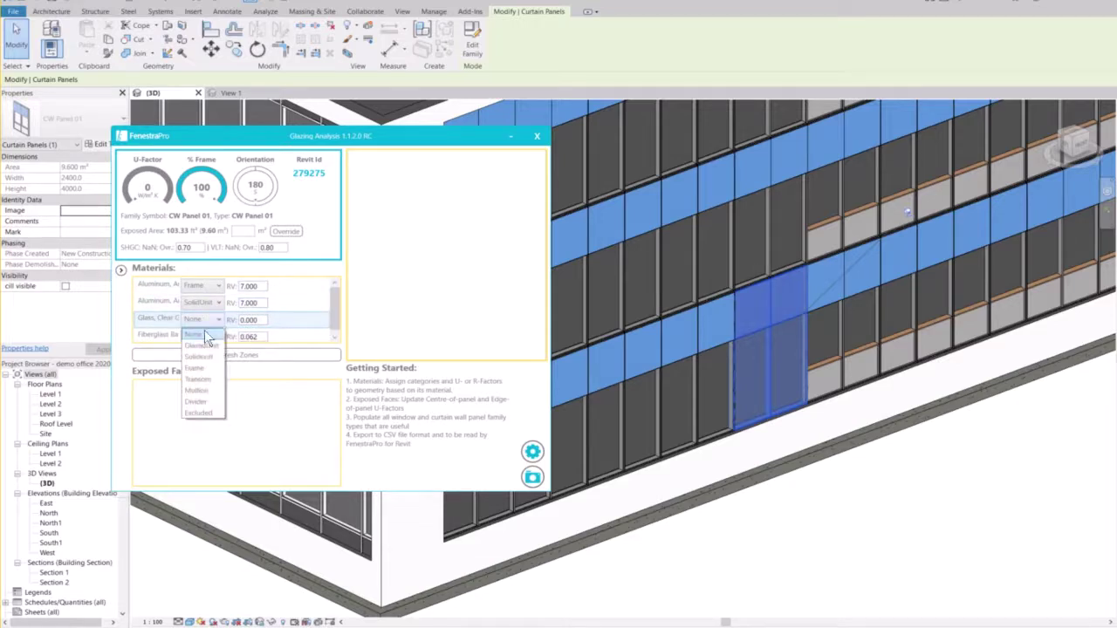
click(197, 346)
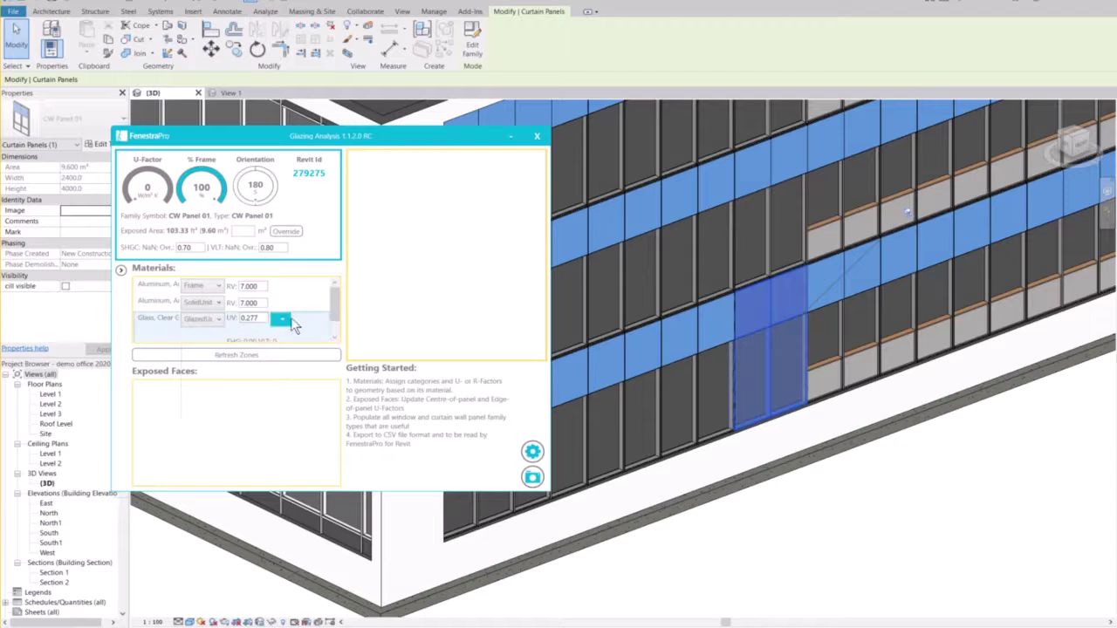
click(284, 323)
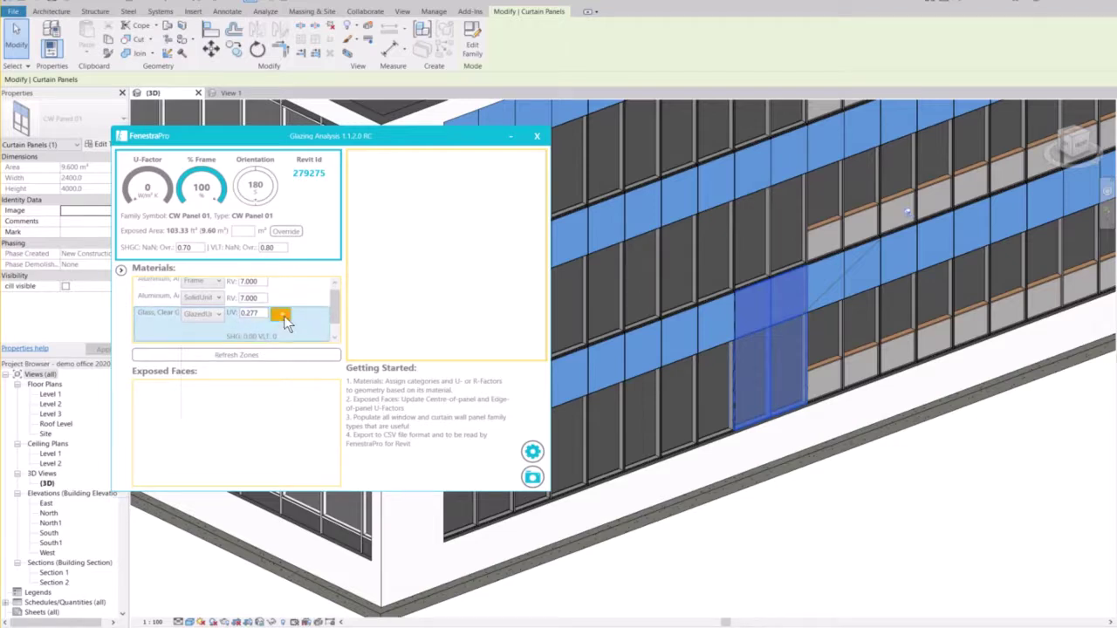
click(281, 315)
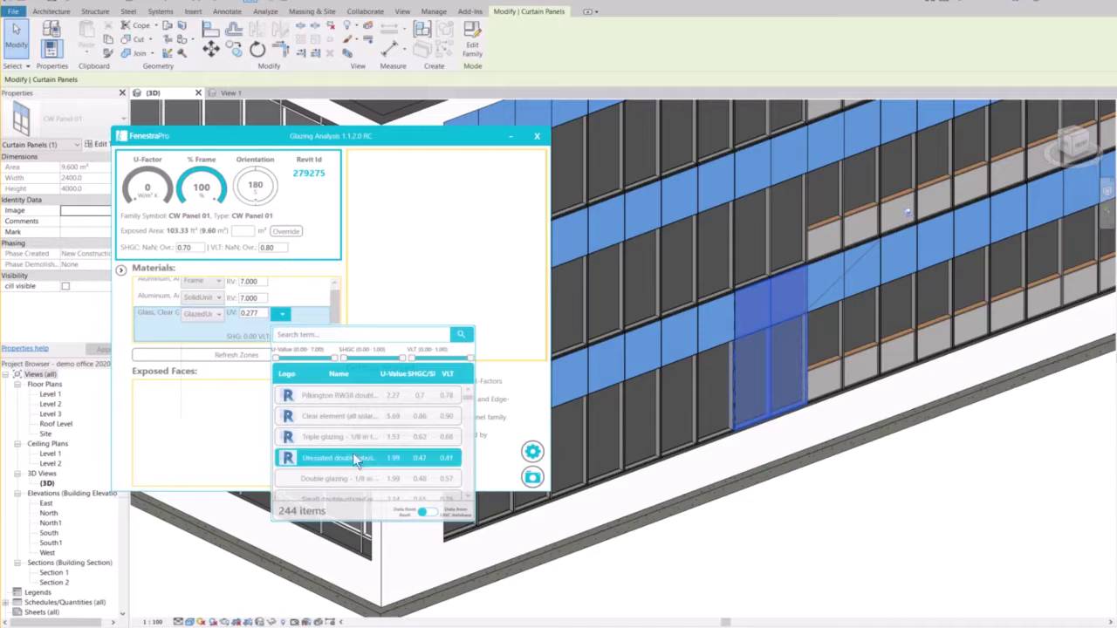
click(350, 437)
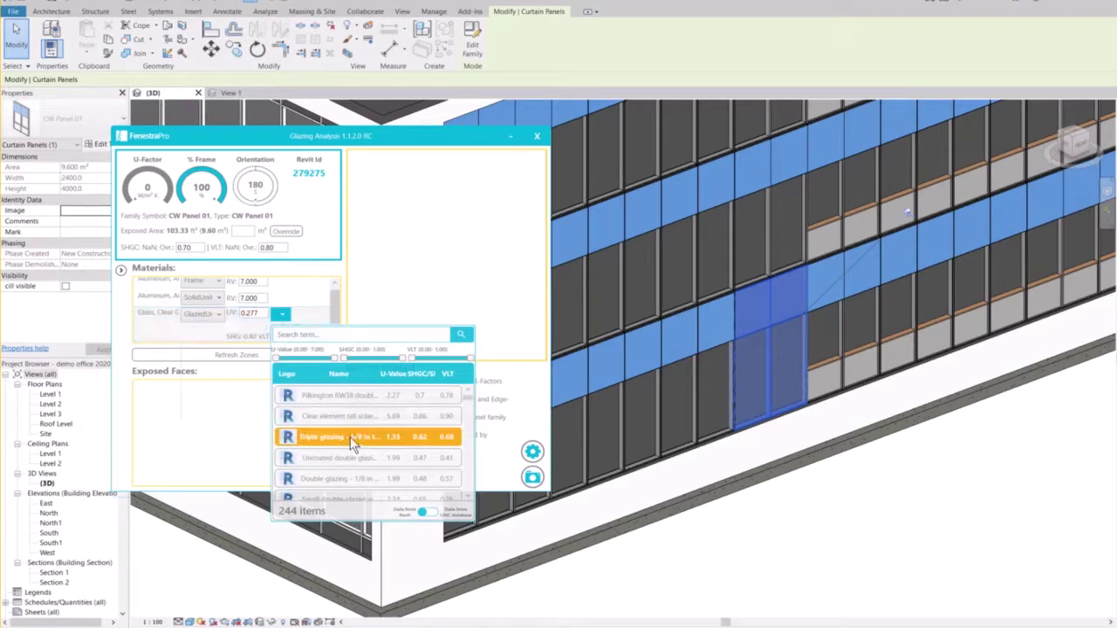
click(280, 315)
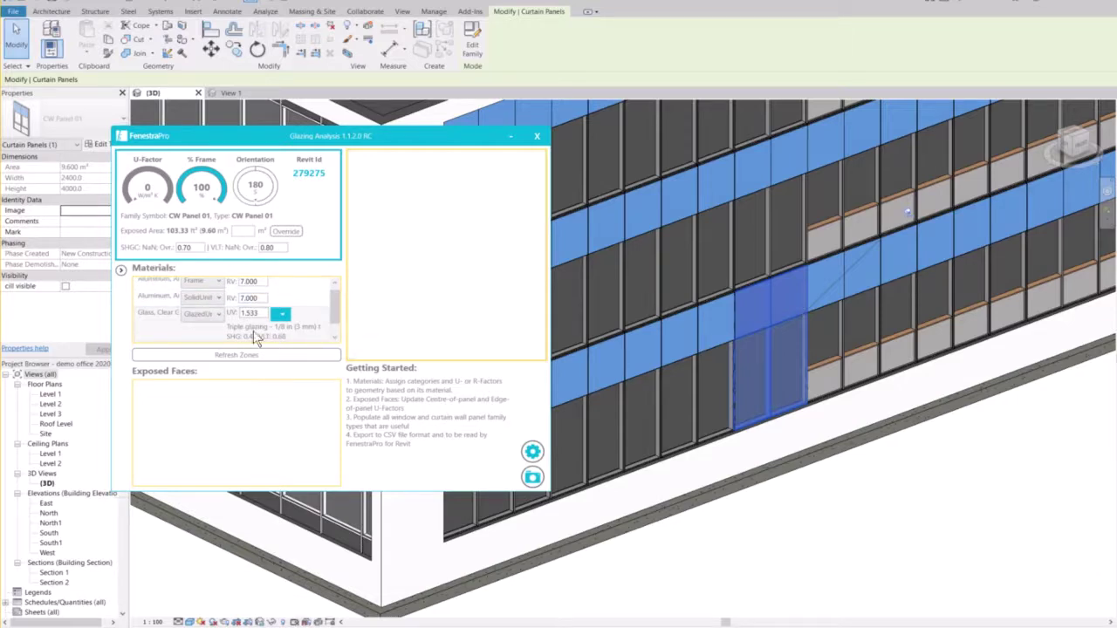
- Categorise the fiberglass material as SolidUnit
scroll(314, 313, down, 1)
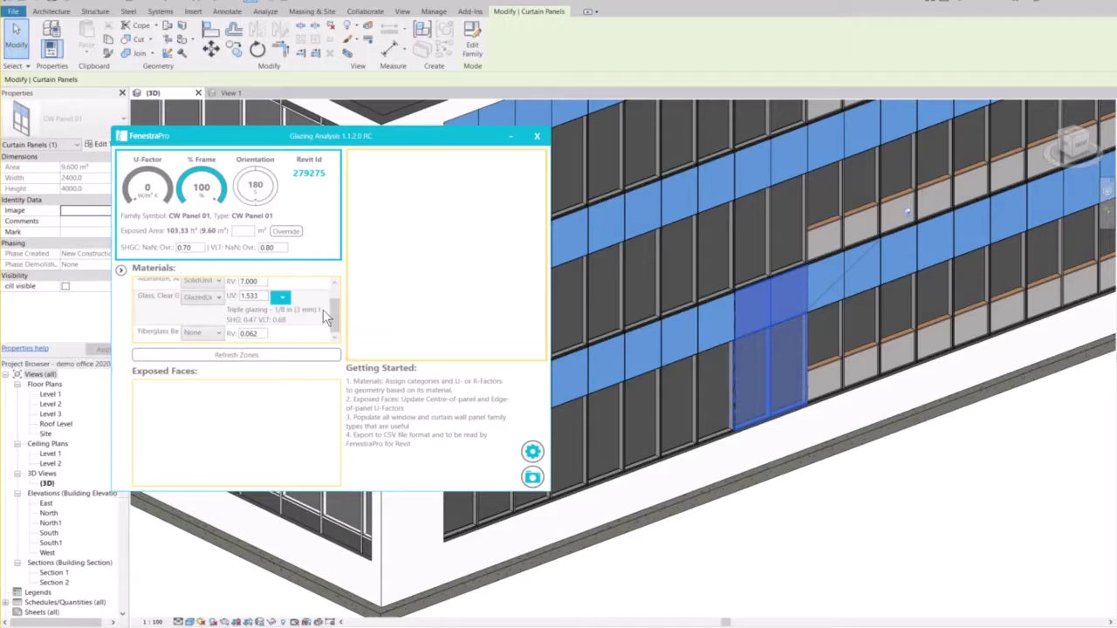
click(192, 334)
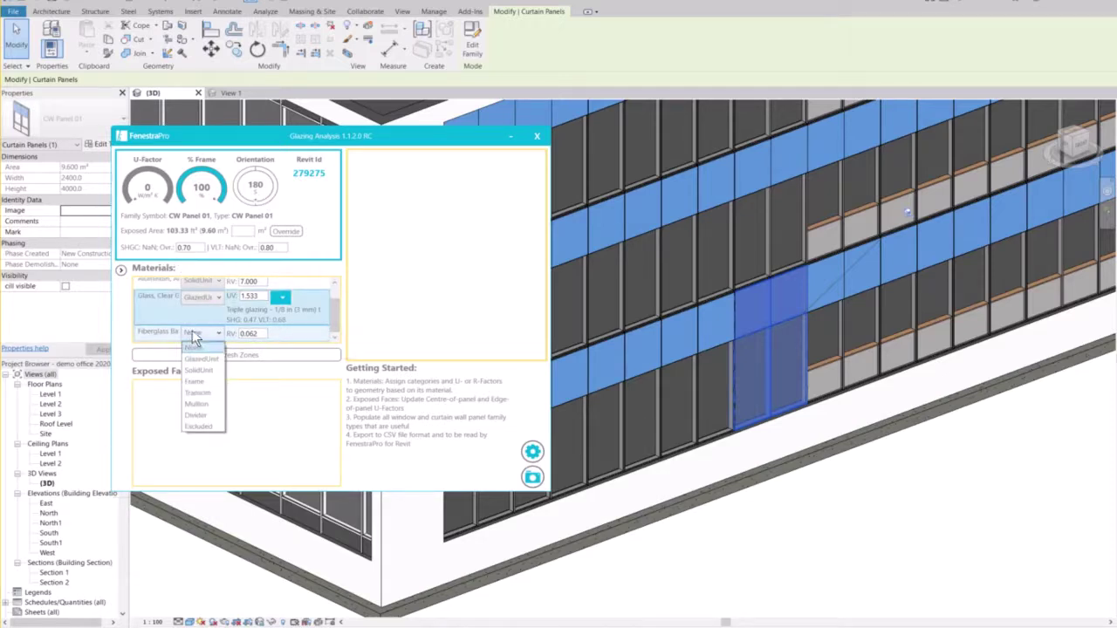
click(199, 370)
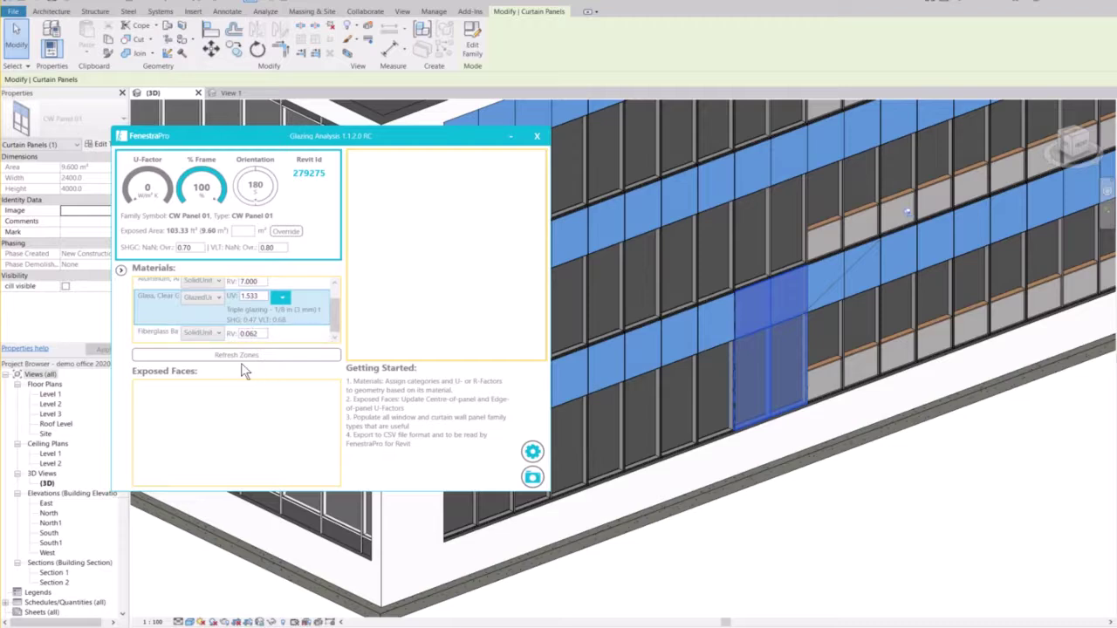
- Recheck the assigned material categories, leaving the first aluminum as Frame, and refresh the panel's zones
drag(335, 320, 341, 291)
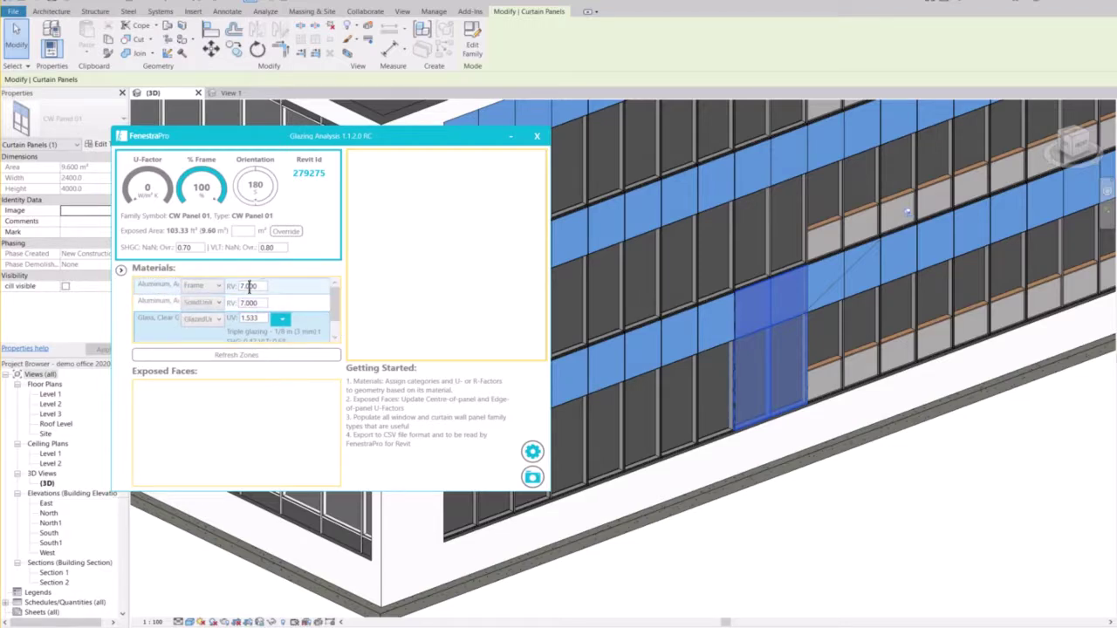
click(199, 291)
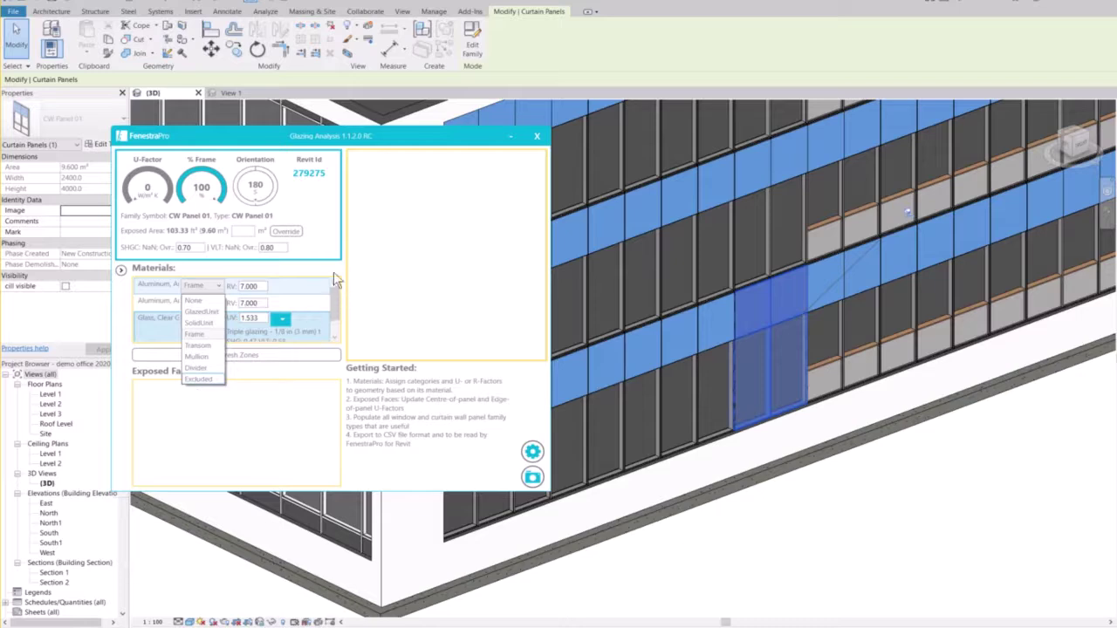
click(334, 270)
drag(336, 298, 334, 341)
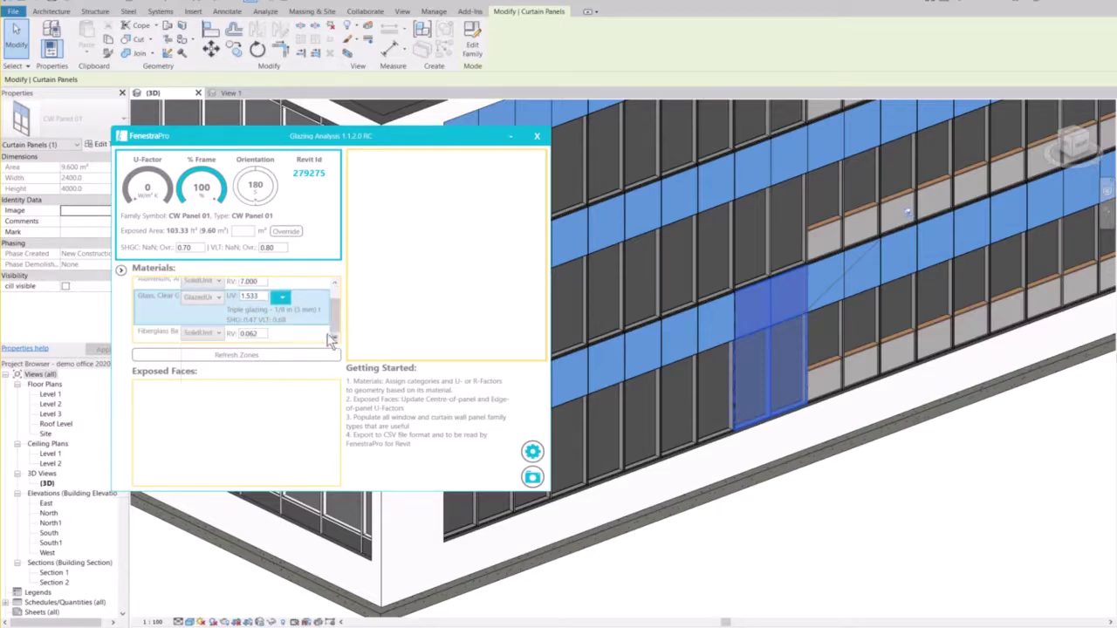
click(234, 355)
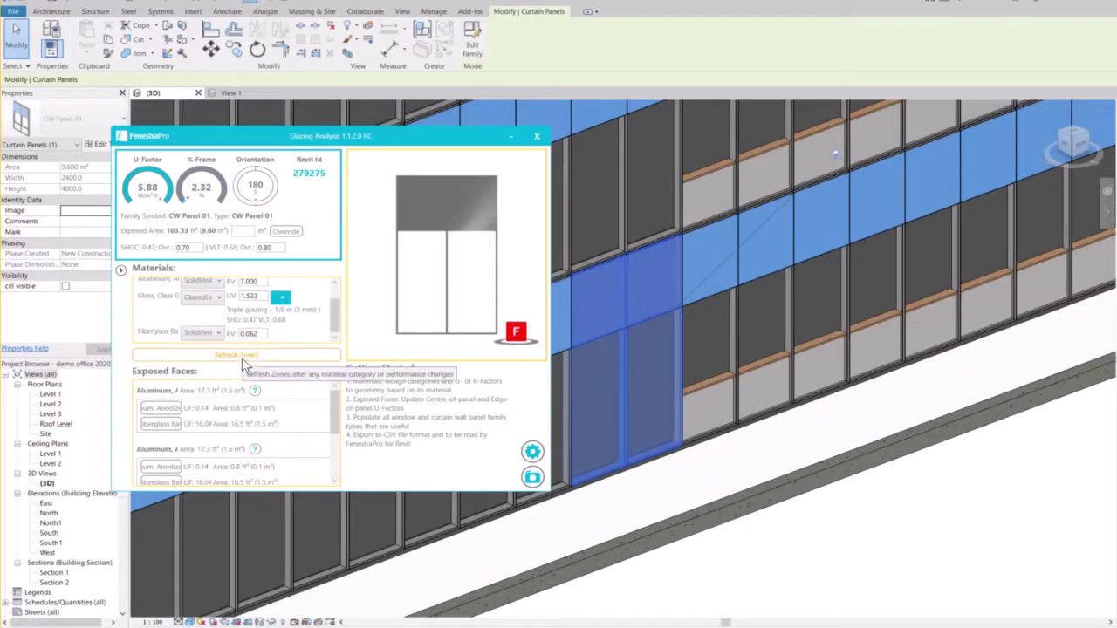
- Bring the browser page with NFRC 100-2014 Figure 4-1 into view, examine the fenestration schematic and its legend, and move the page away
drag(0, 166, 960, 120)
scroll(846, 286, down, 2)
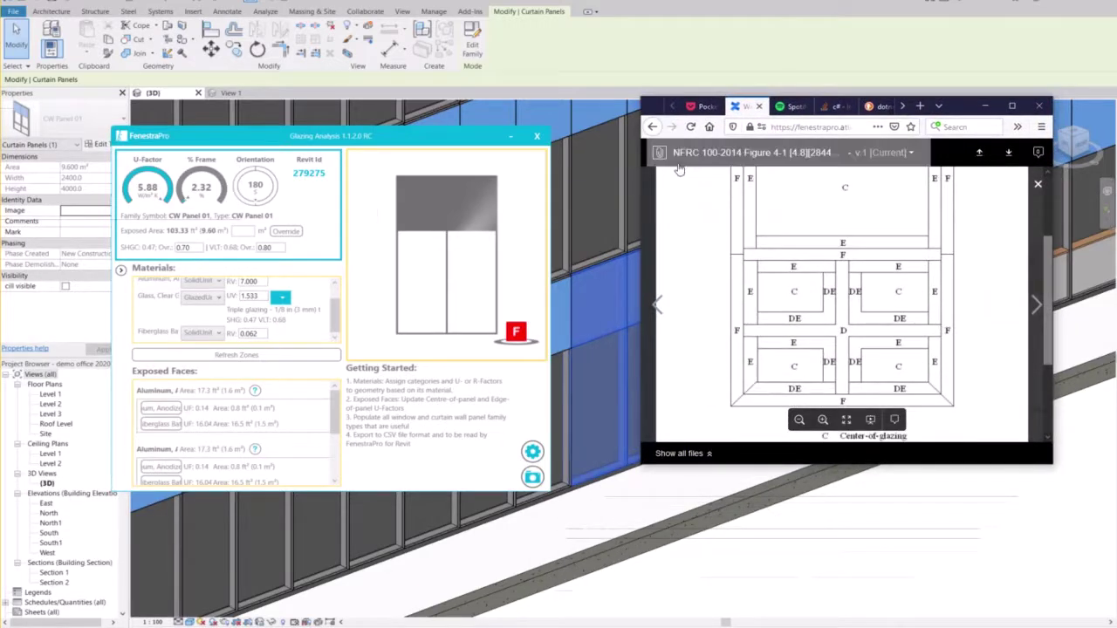
scroll(808, 314, up, 3)
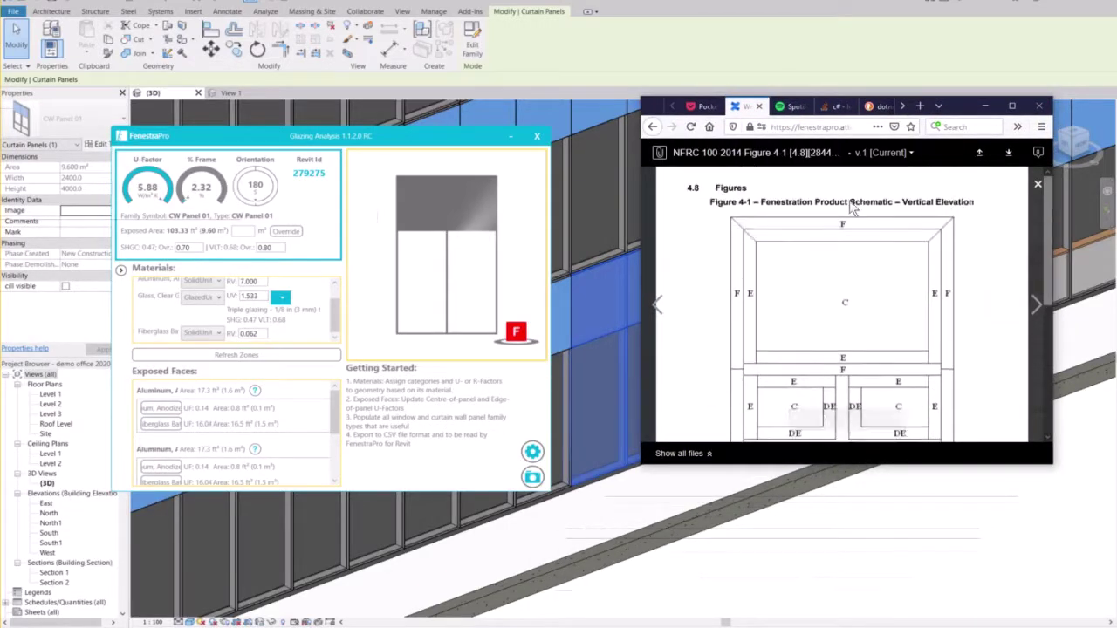
scroll(838, 254, down, 3)
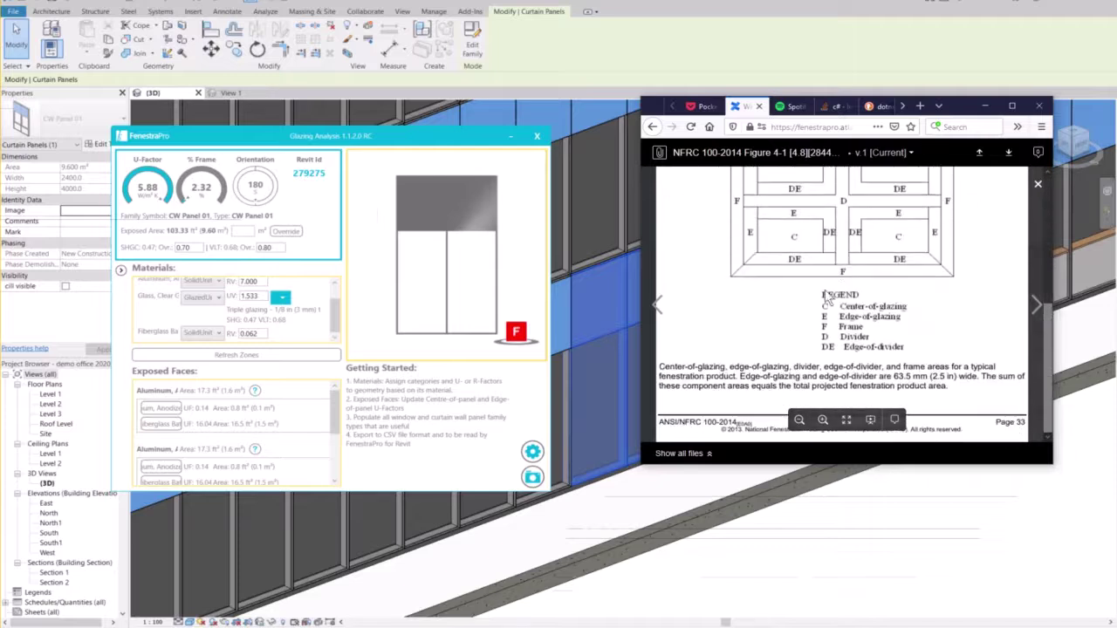
scroll(783, 386, up, 3)
scroll(783, 385, up, 3)
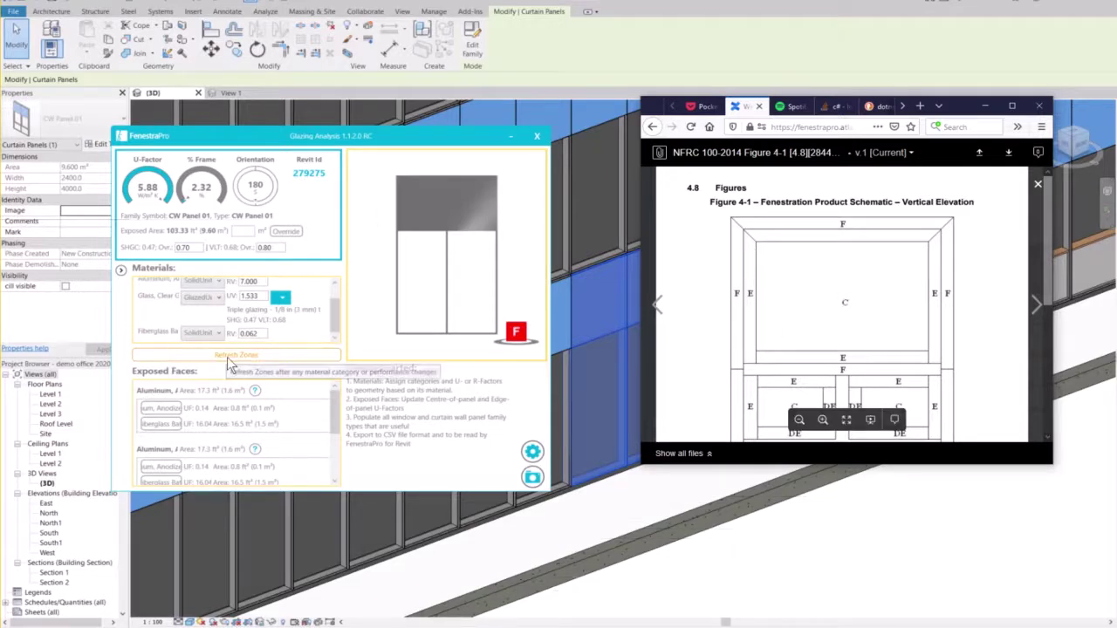
scroll(860, 345, down, 5)
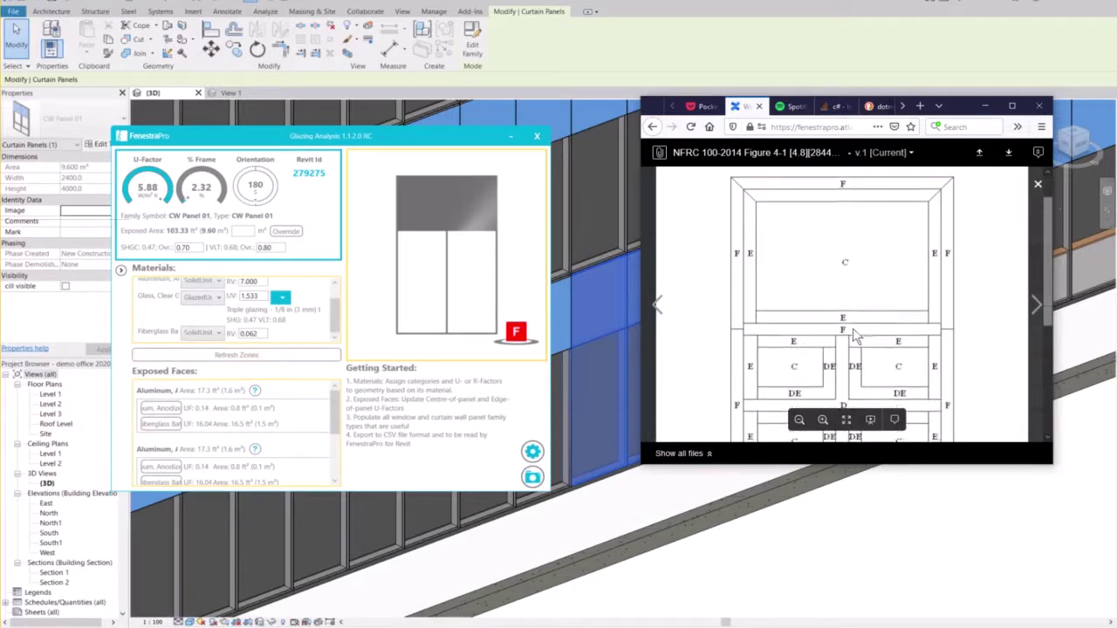
scroll(853, 335, up, 5)
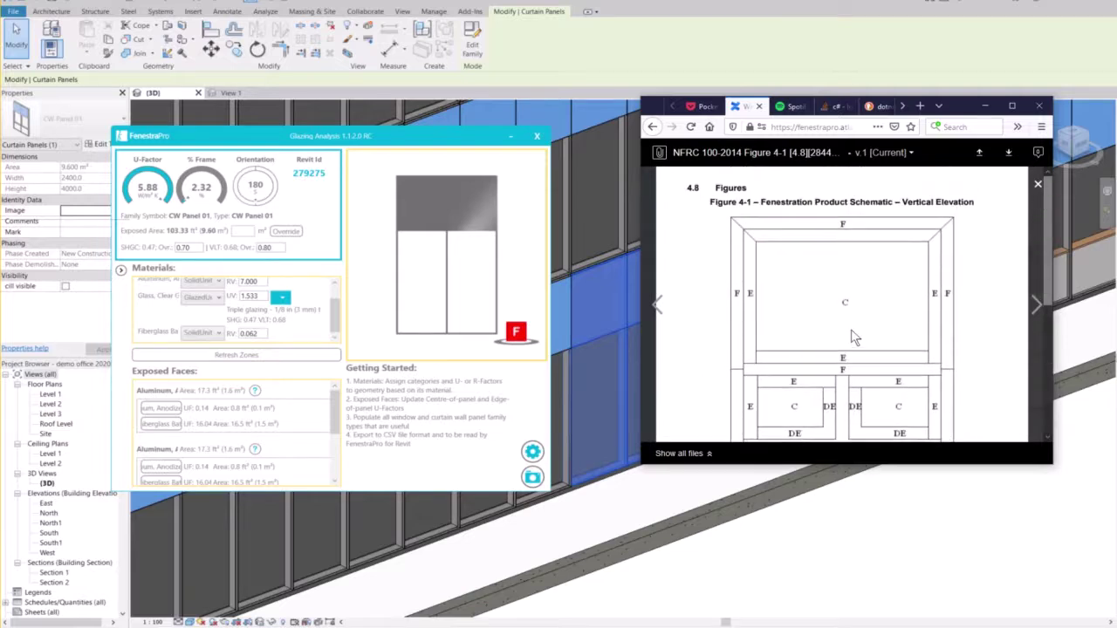
drag(955, 113, 0, 269)
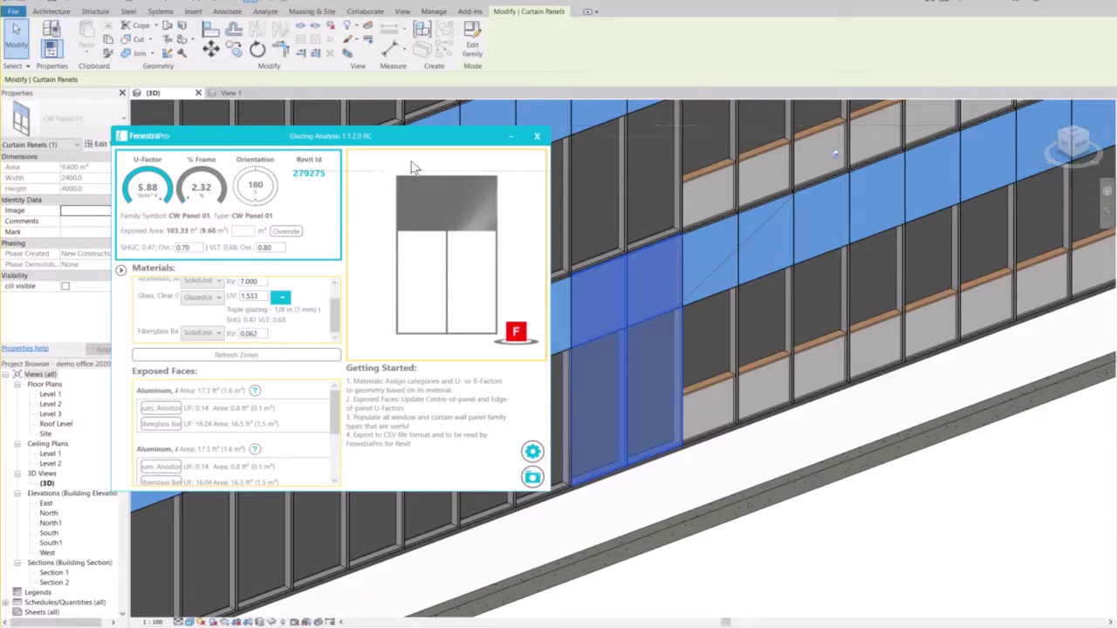
- Highlight the first aluminum exposed face in the panel preview and on the selected panel in the 3D model
scroll(642, 349, down, 1)
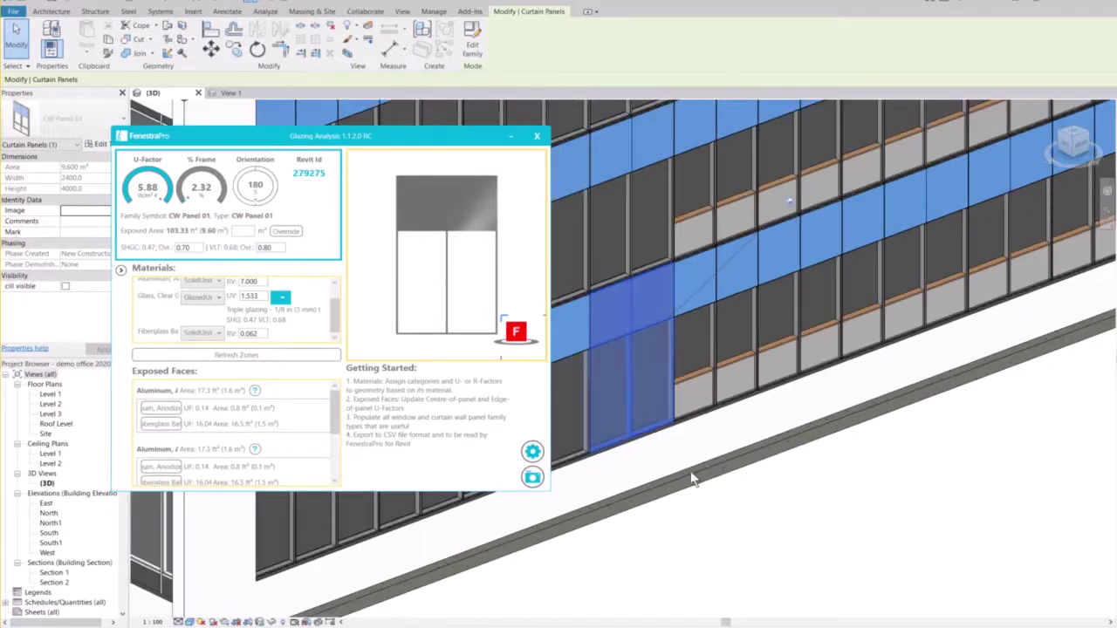
middle_drag(747, 511, 846, 503)
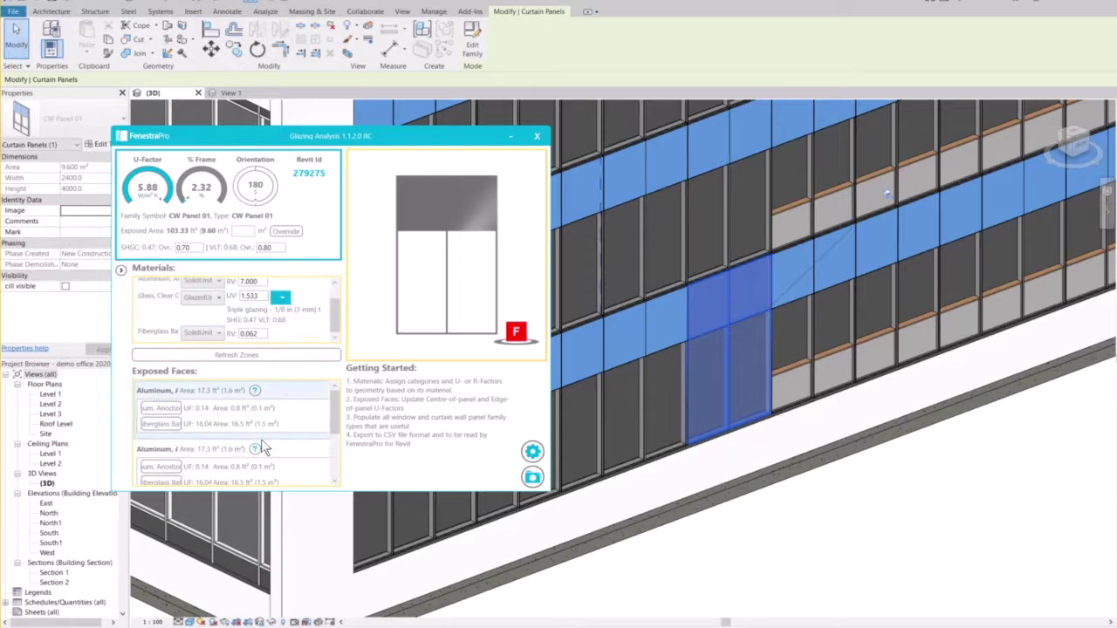
click(253, 386)
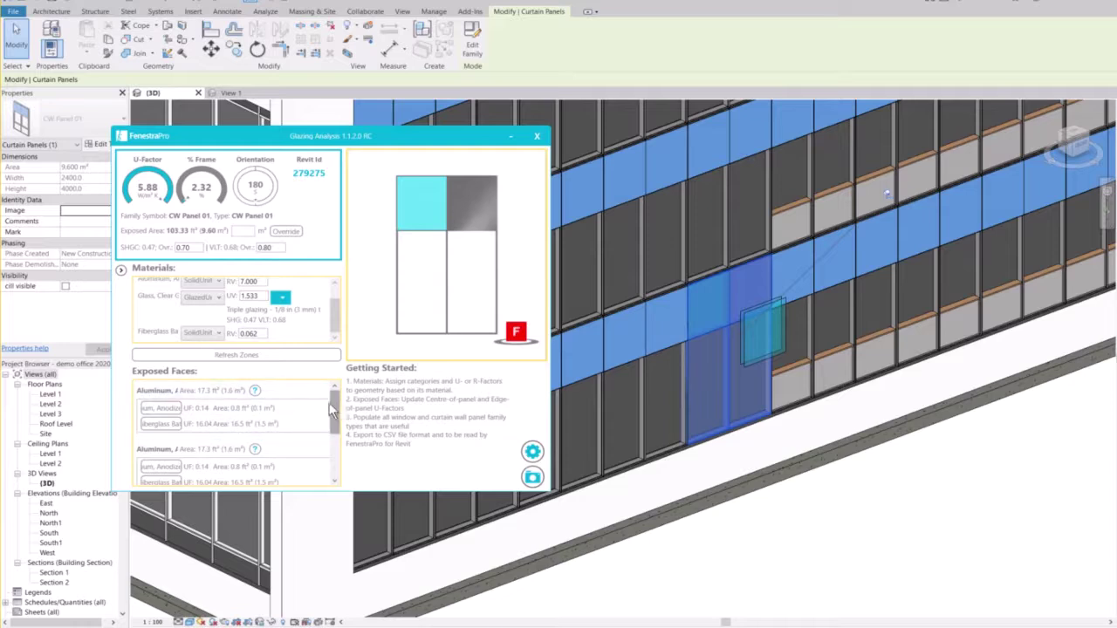
- Highlight the second aluminum exposed face and both clear glass exposed faces in the panel preview and 3D model
scroll(333, 404, down, 2)
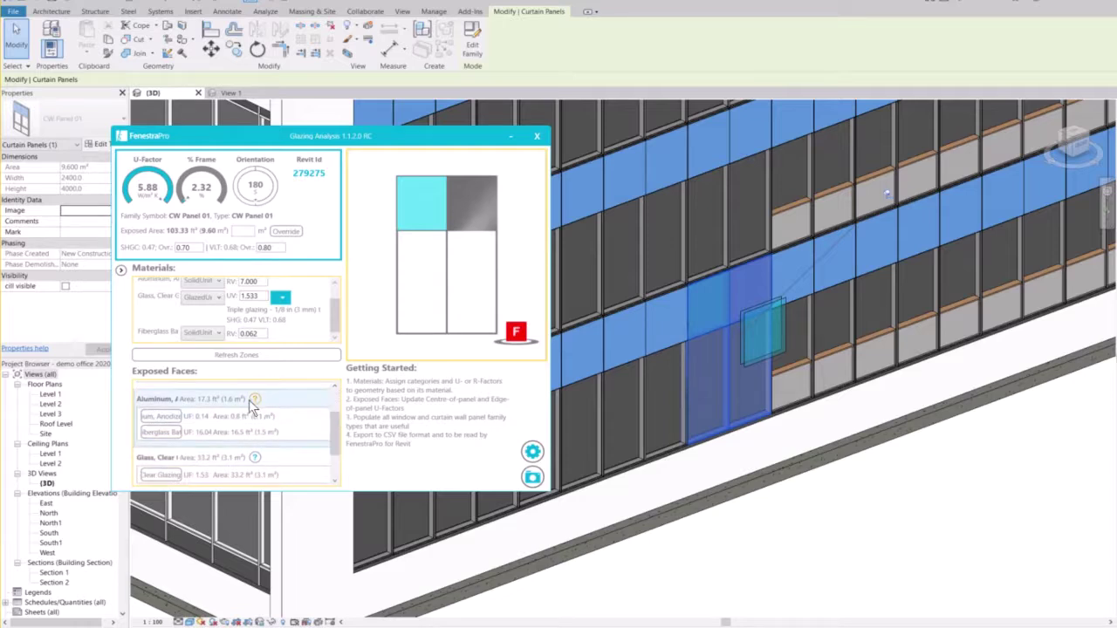
click(249, 399)
click(249, 400)
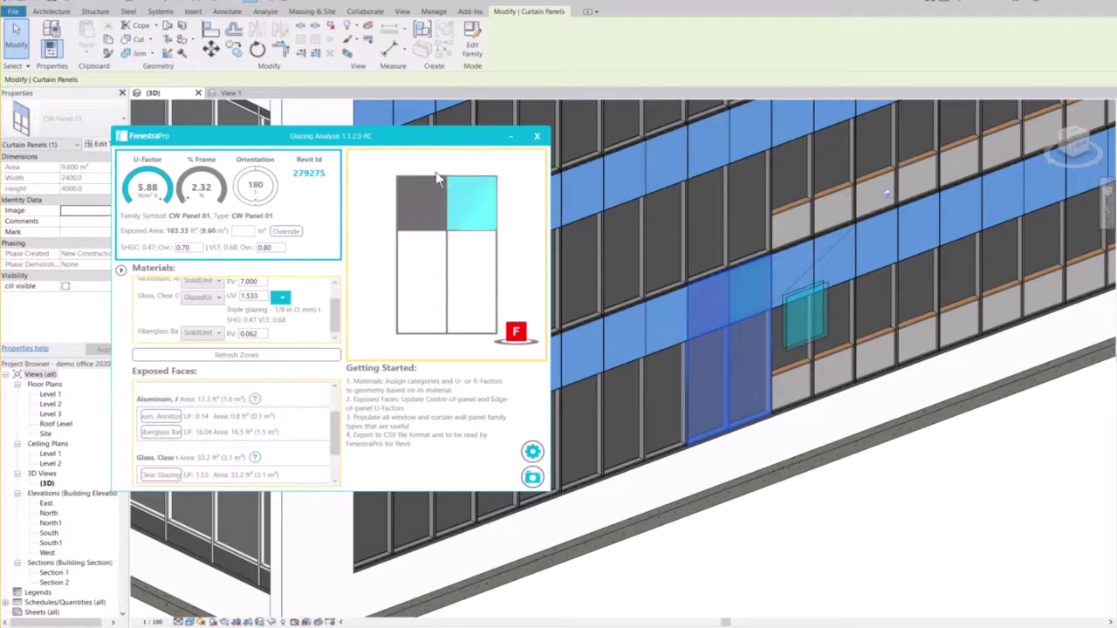
scroll(333, 432, down, 3)
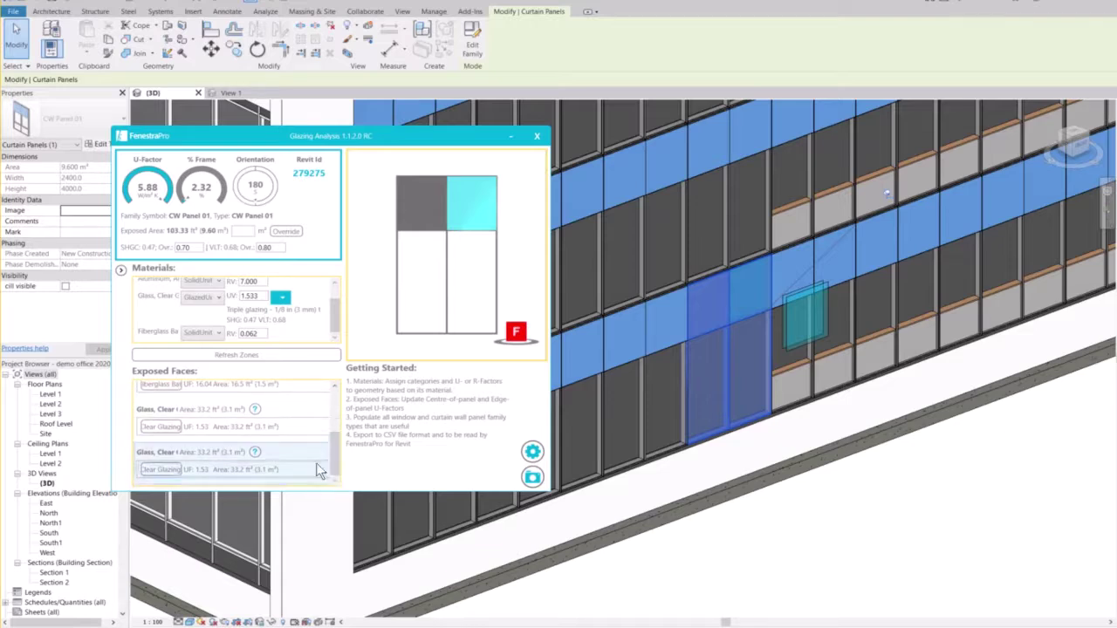
click(262, 417)
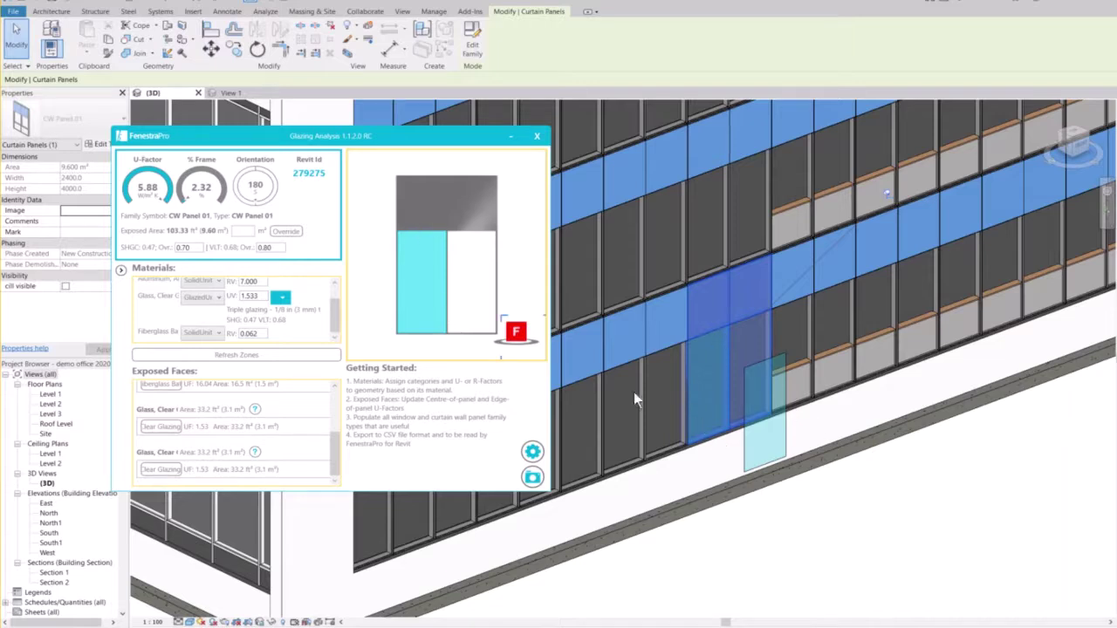
click(248, 454)
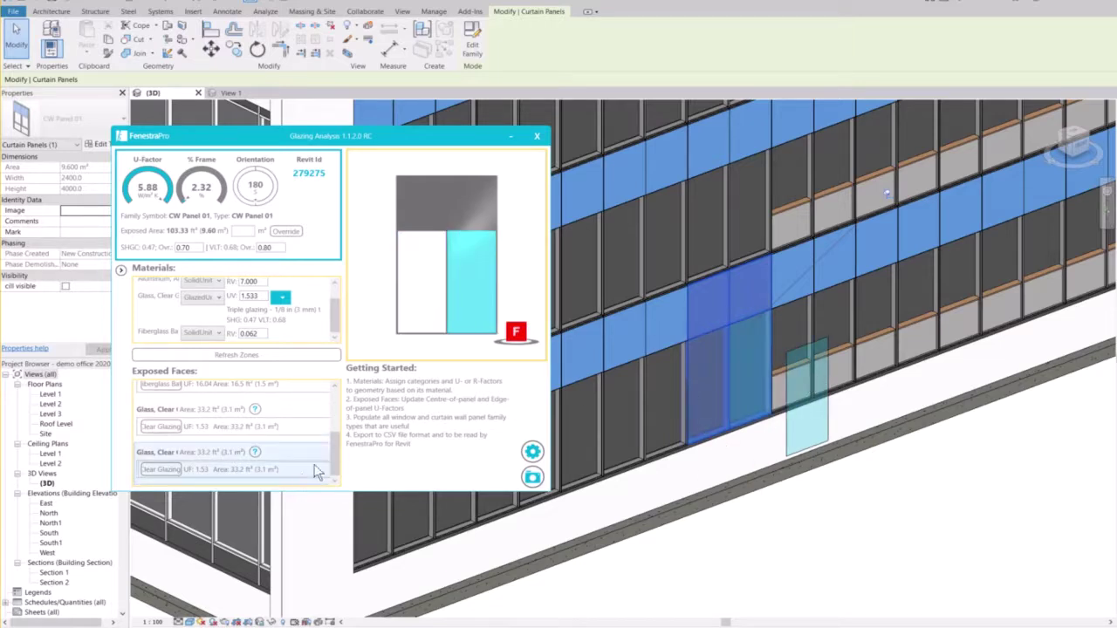
drag(336, 457, 299, 390)
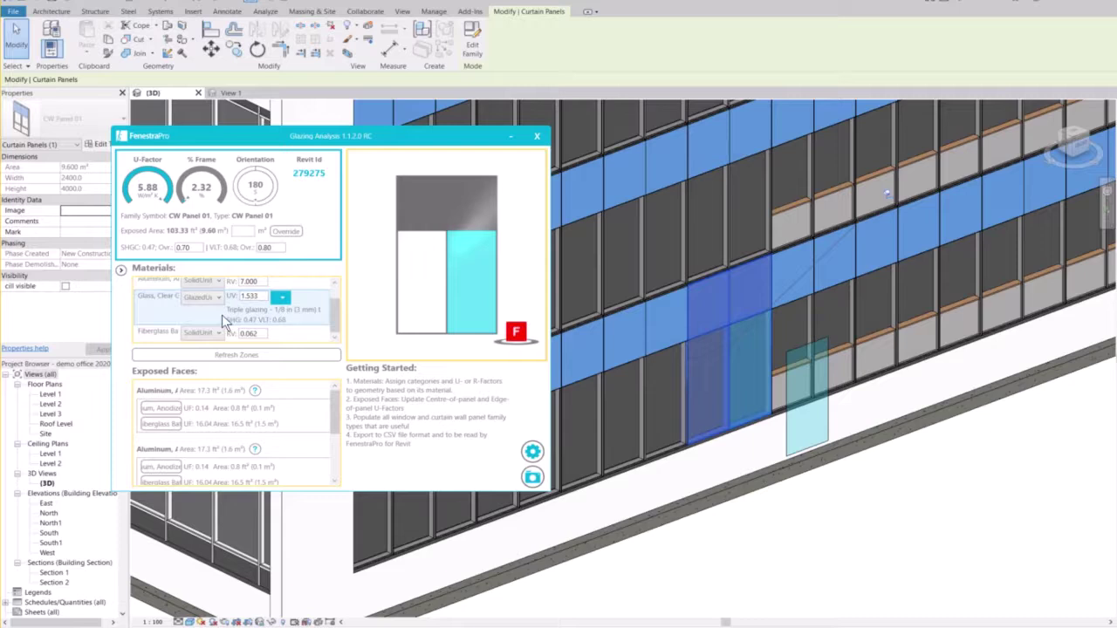
- Override the panel's SHGC with 0.47 and its VLT with 0.68
double_click(185, 248)
text(0.47)
double_click(268, 247)
mouse_move(334, 405)
mouse_down()
mouse_move(341, 476)
mouse_move(334, 396)
mouse_up()
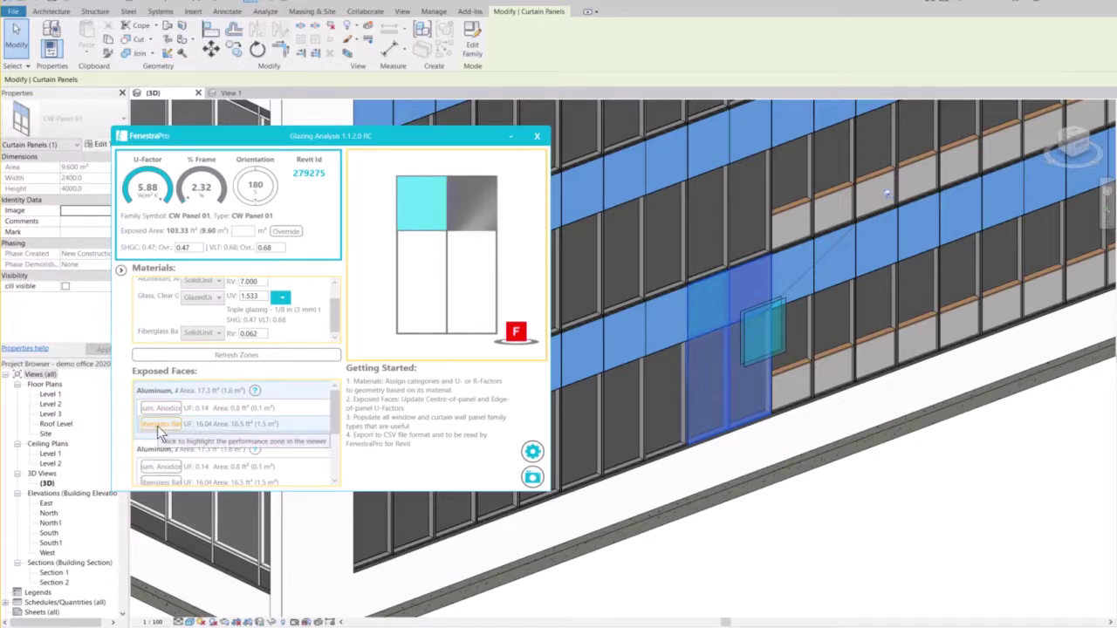
- Inspect the upper infill panel and aluminum extrusion in the CW Panel 01 family view, and return to the project's 3D view
click(237, 93)
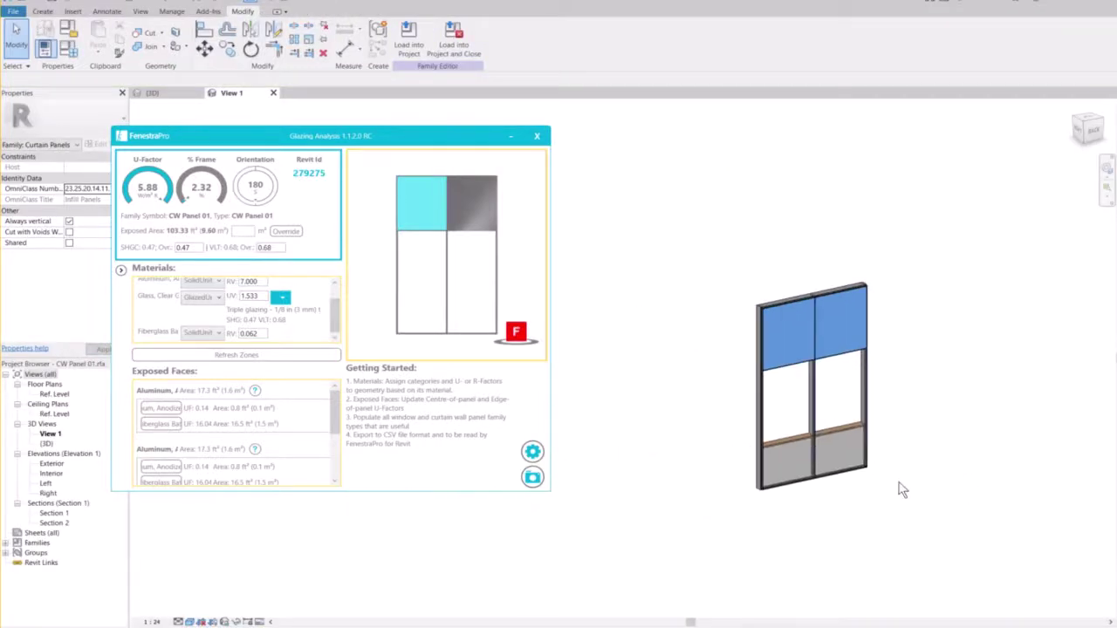
click(782, 316)
shift+middle_drag(690, 400, 830, 399)
scroll(789, 378, up, 2)
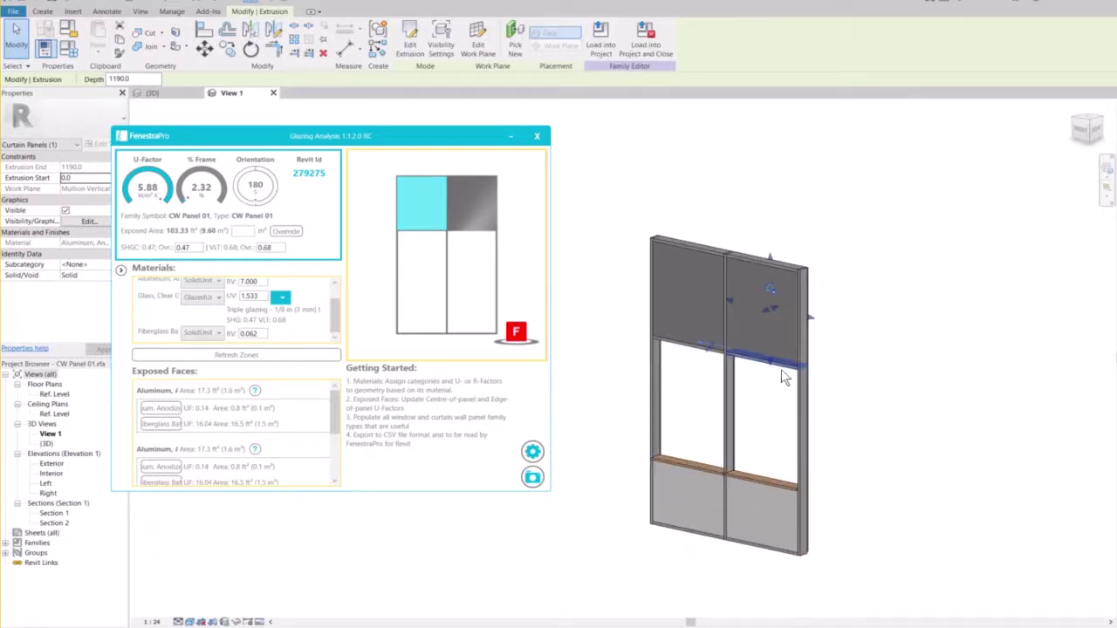
click(810, 365)
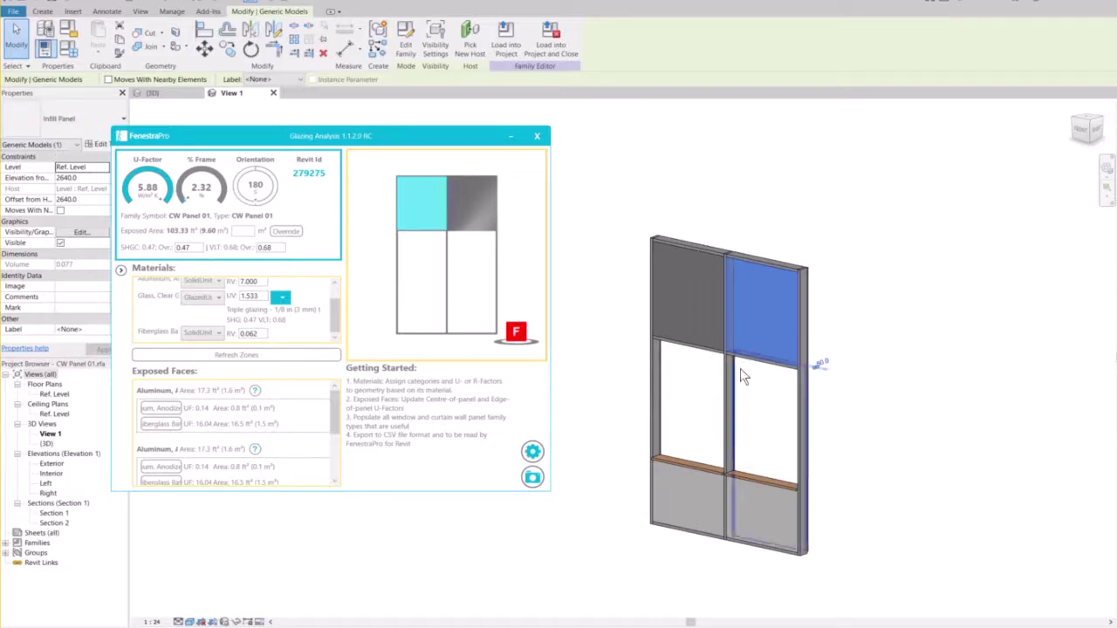
shift+middle_drag(902, 481, 624, 532)
click(154, 93)
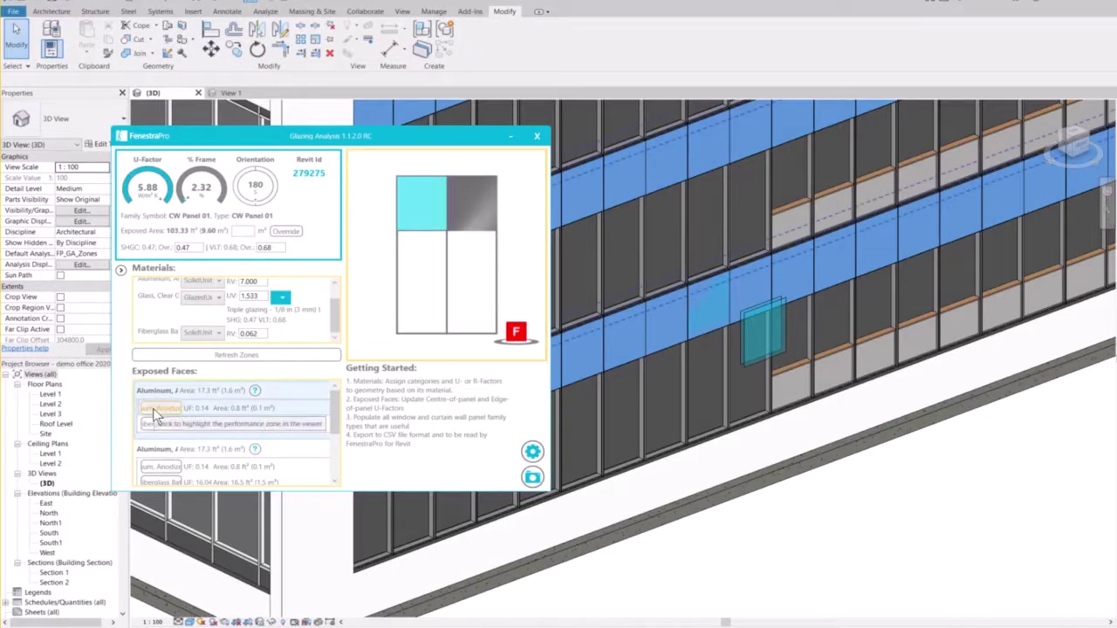
- Bring up the browser page with NFRC 100-2014 Figure 4-1, study its center, edge and divider areas, and minimize the page
drag(0, 109, 981, 142)
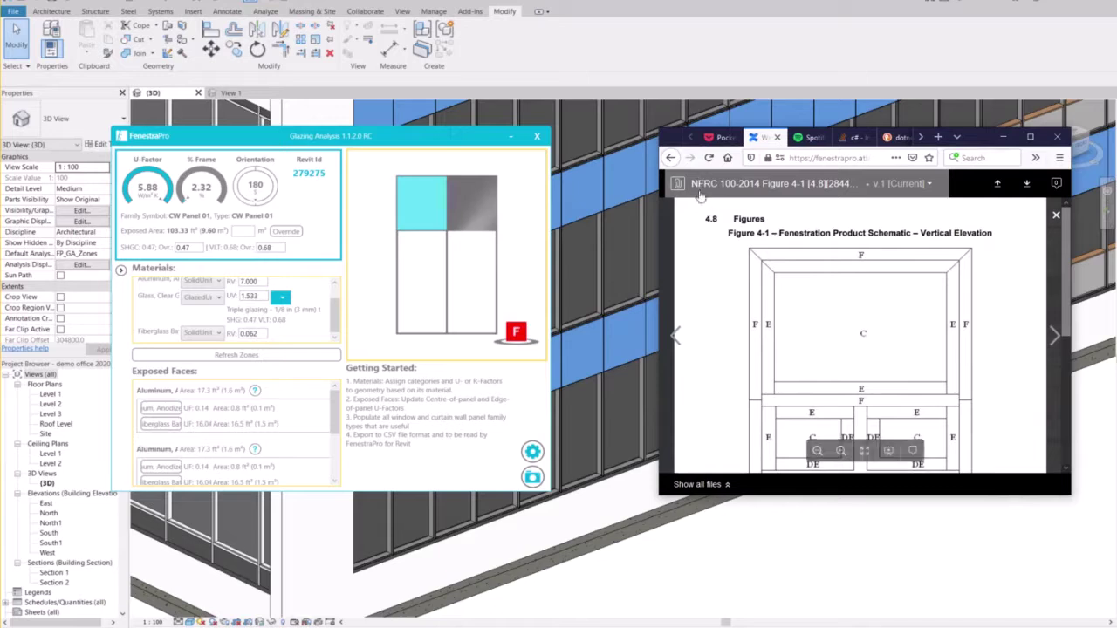
scroll(813, 323, down, 3)
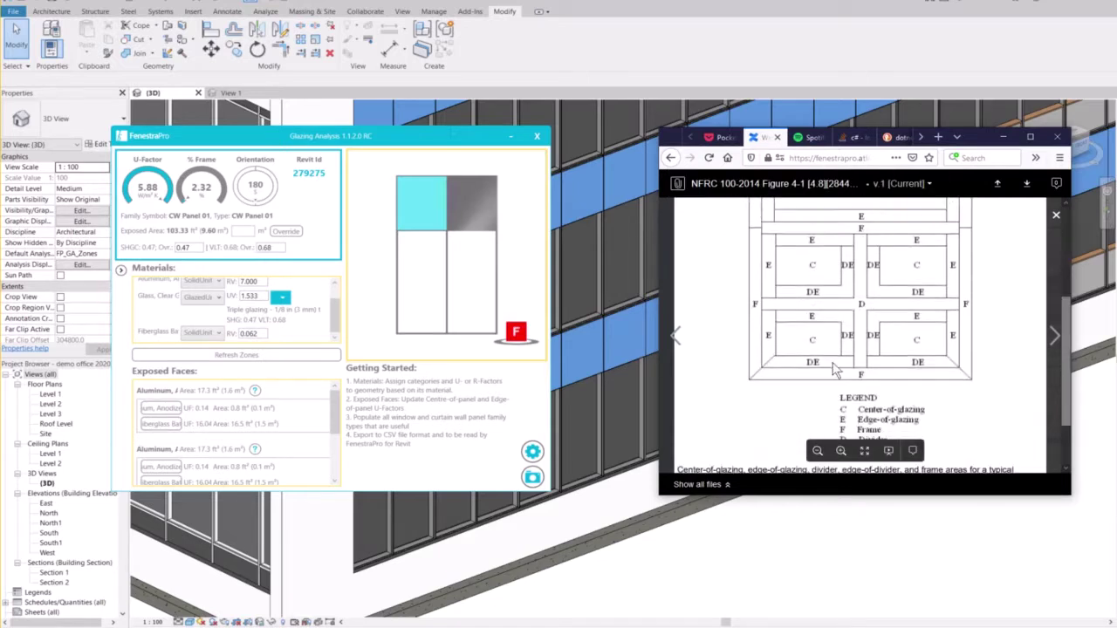
scroll(834, 377, up, 3)
scroll(832, 373, up, 2)
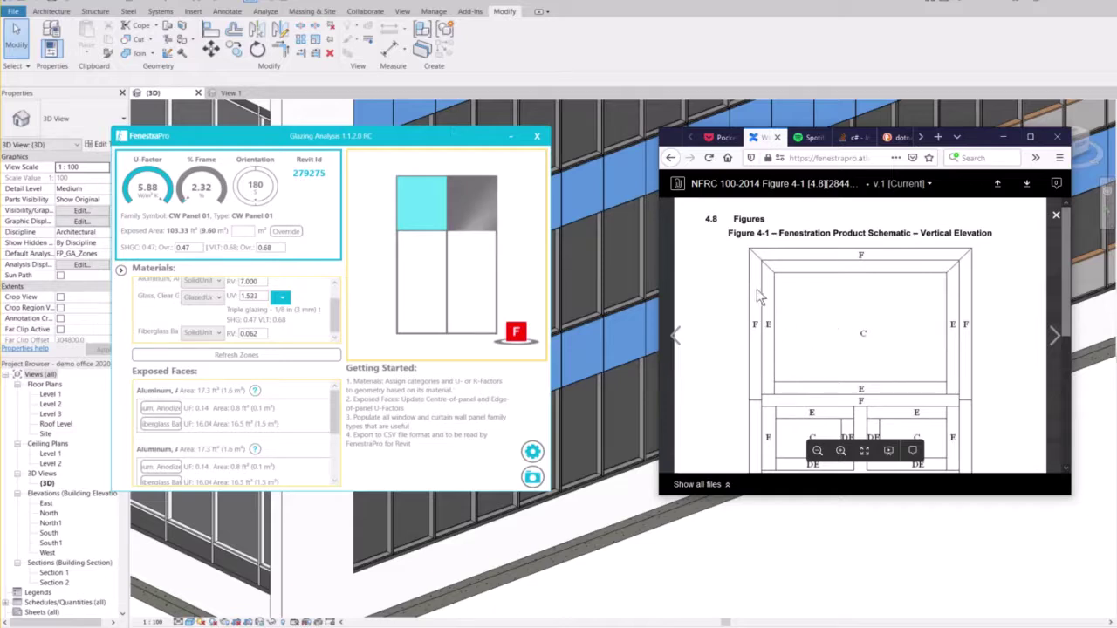
scroll(851, 367, down, 1)
scroll(851, 369, down, 2)
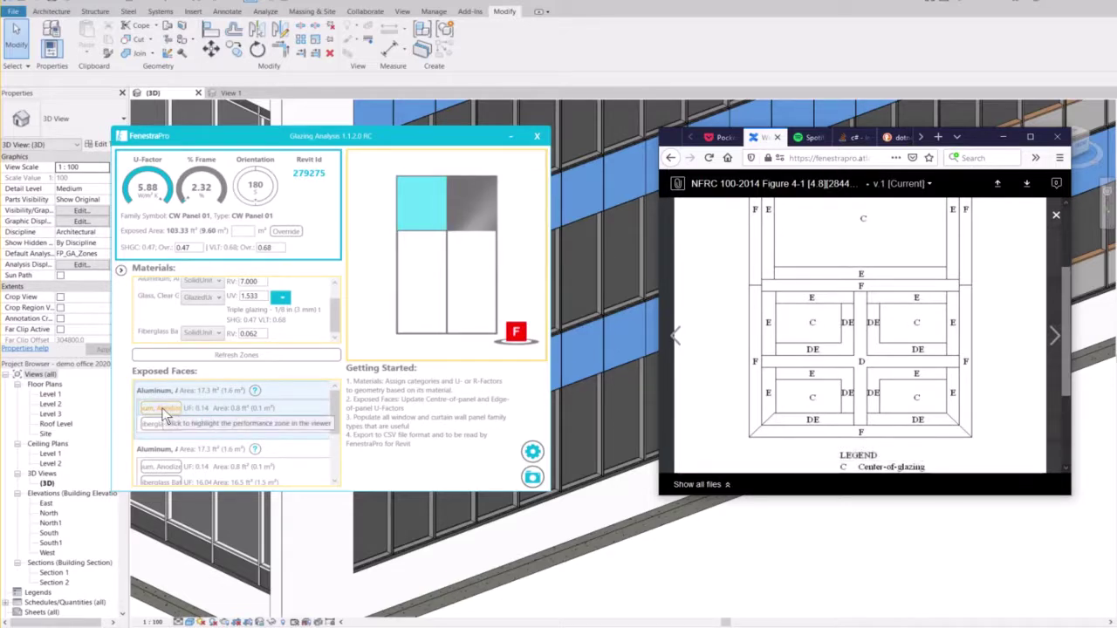
click(1002, 137)
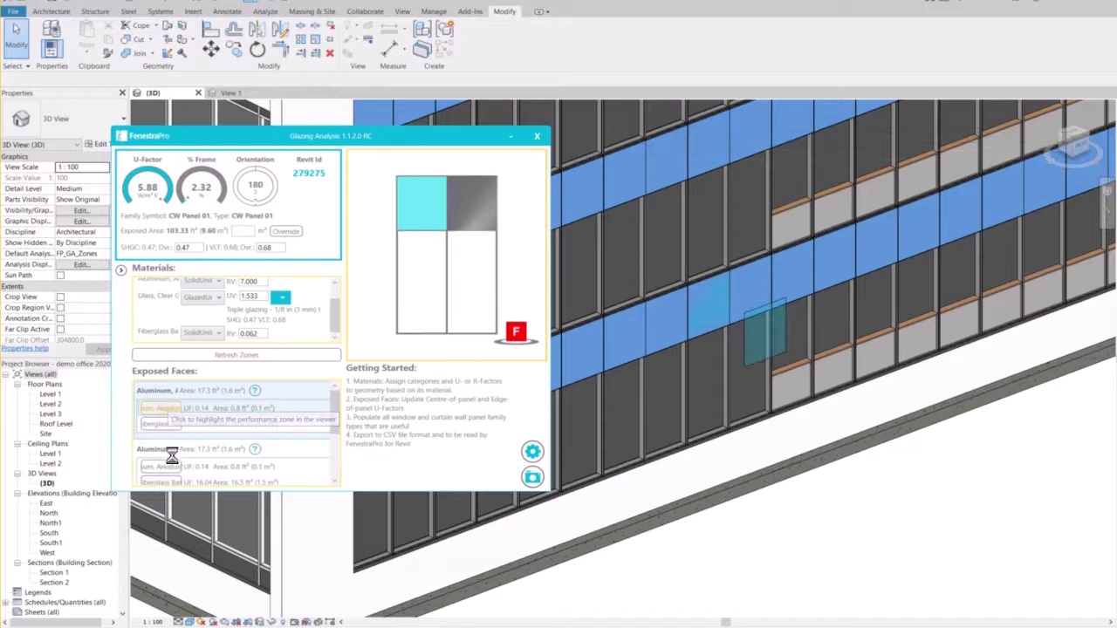
- Show the performance zone info for the first aluminum face's anodized zone and review Centre and Sides 1 to 3
click(167, 419)
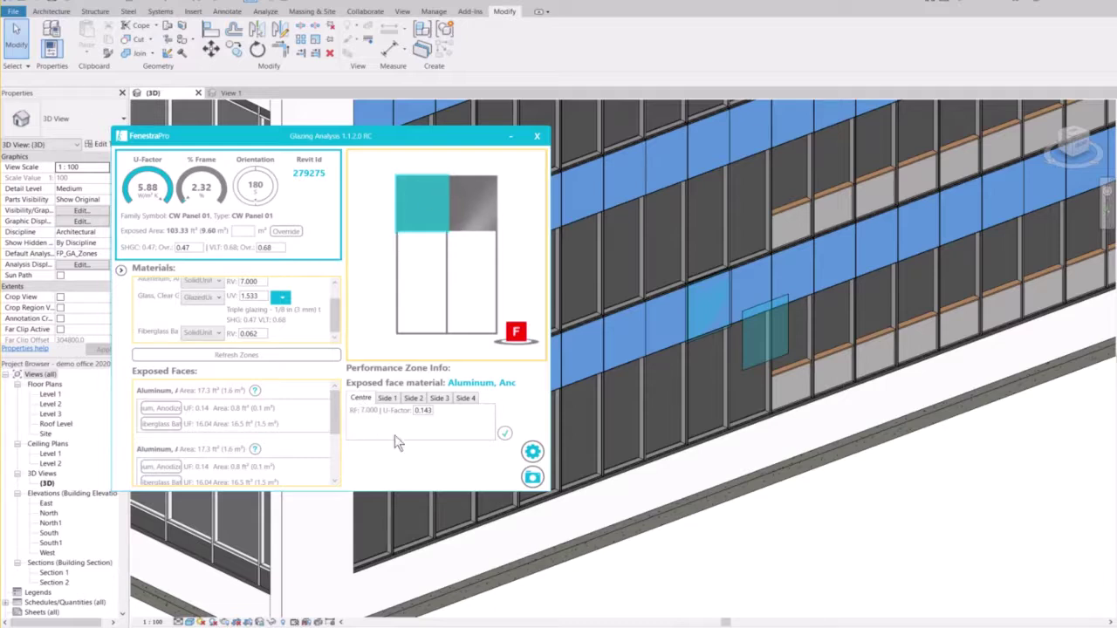
click(386, 398)
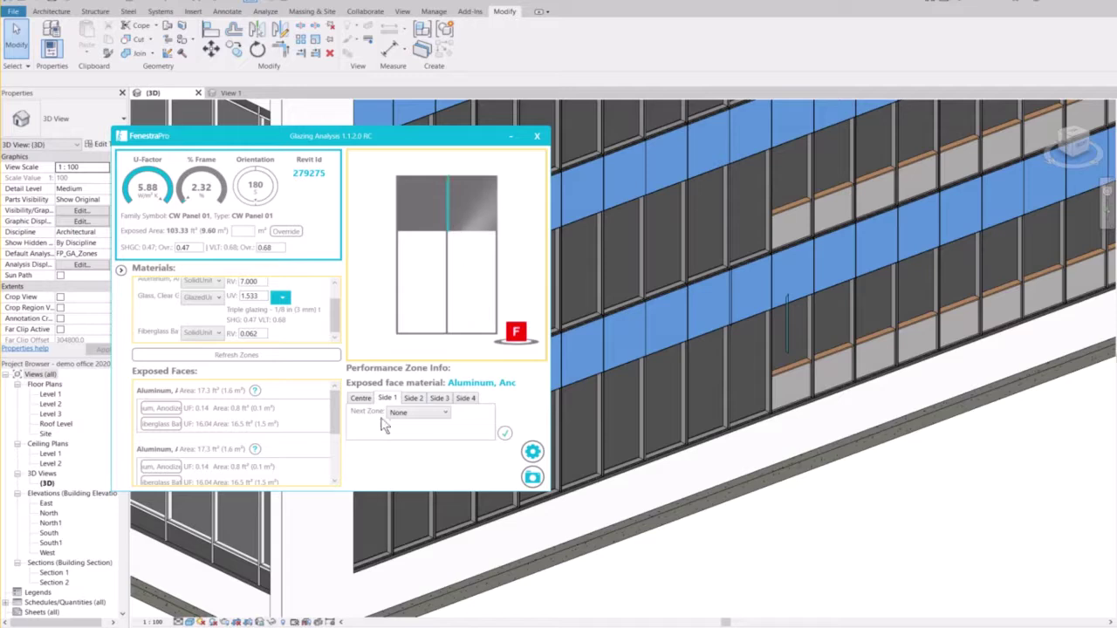
click(412, 400)
click(439, 400)
- Compare the zone's sides with the edge areas in the browser's NFRC Figure 4-1, ending on Side 1 with the page minimized
drag(0, 321, 938, 196)
scroll(890, 320, up, 3)
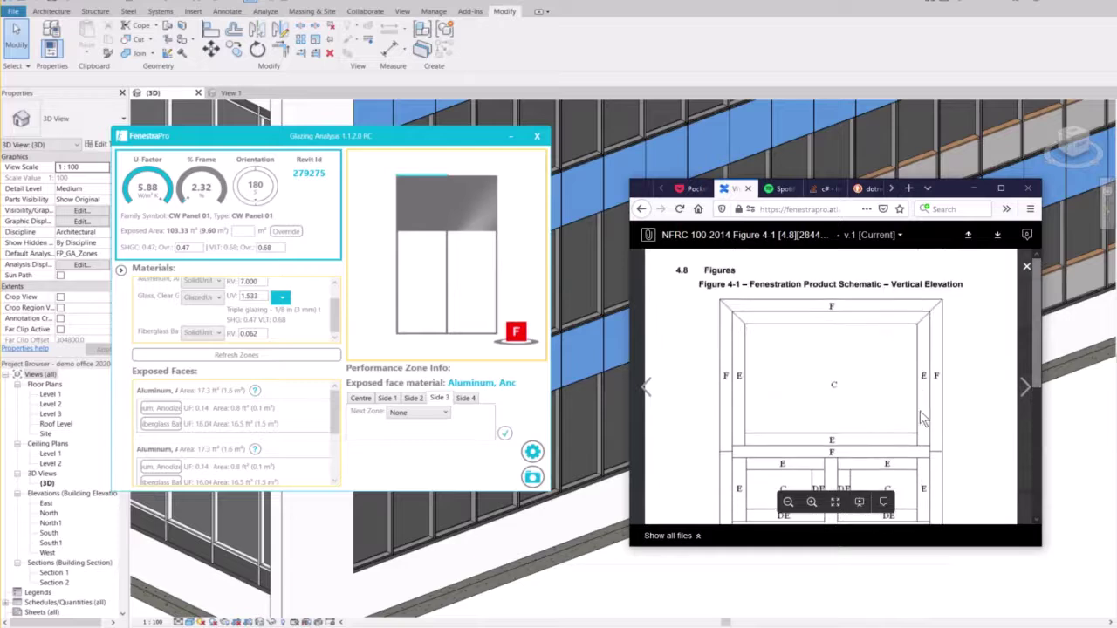
click(406, 399)
click(387, 399)
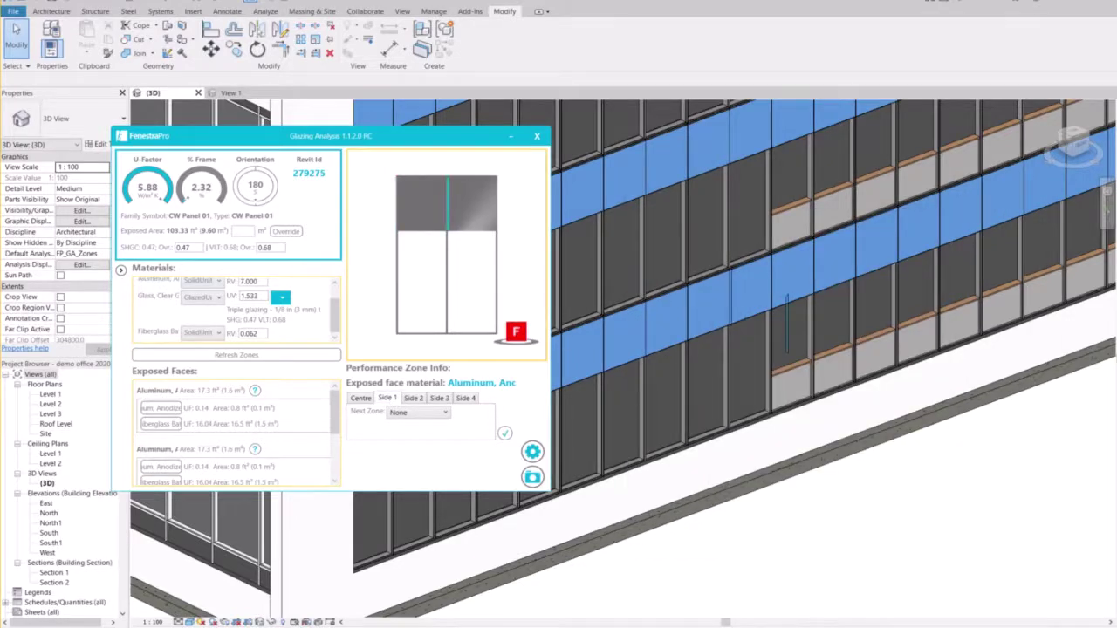
key(alt+Tab)
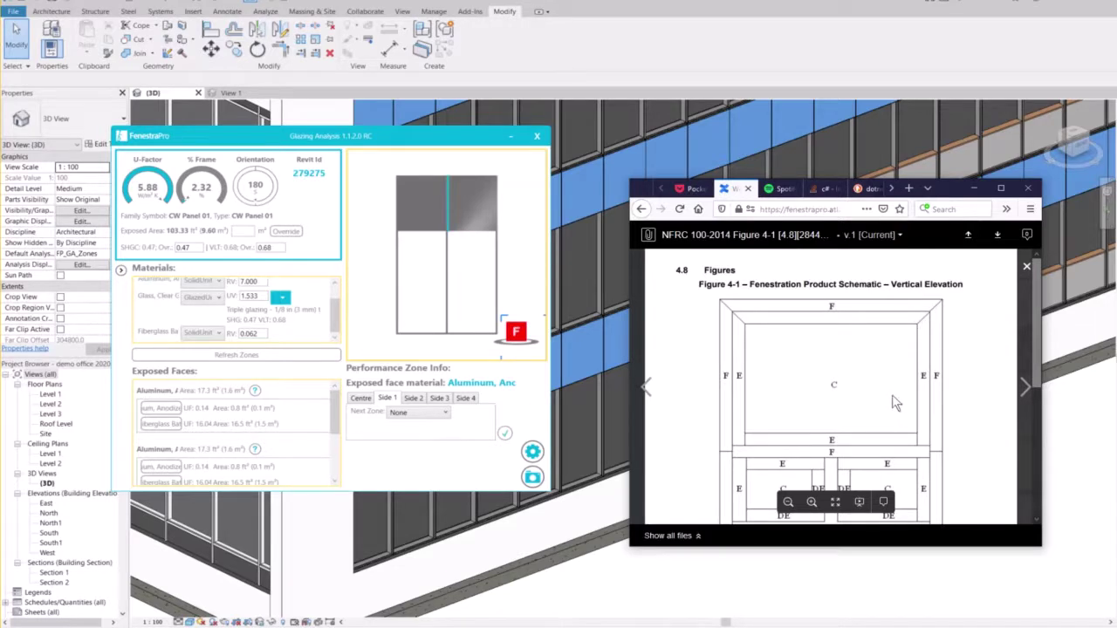
click(975, 187)
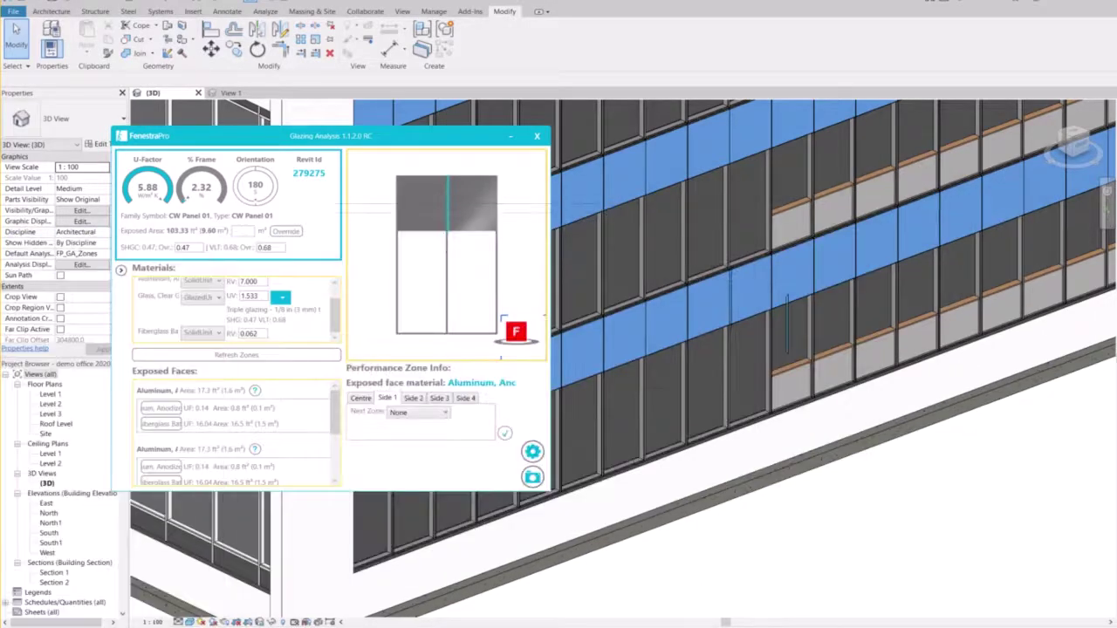
- Assign Frame as the next zone on Side 1 of the aluminum performance zone
click(412, 409)
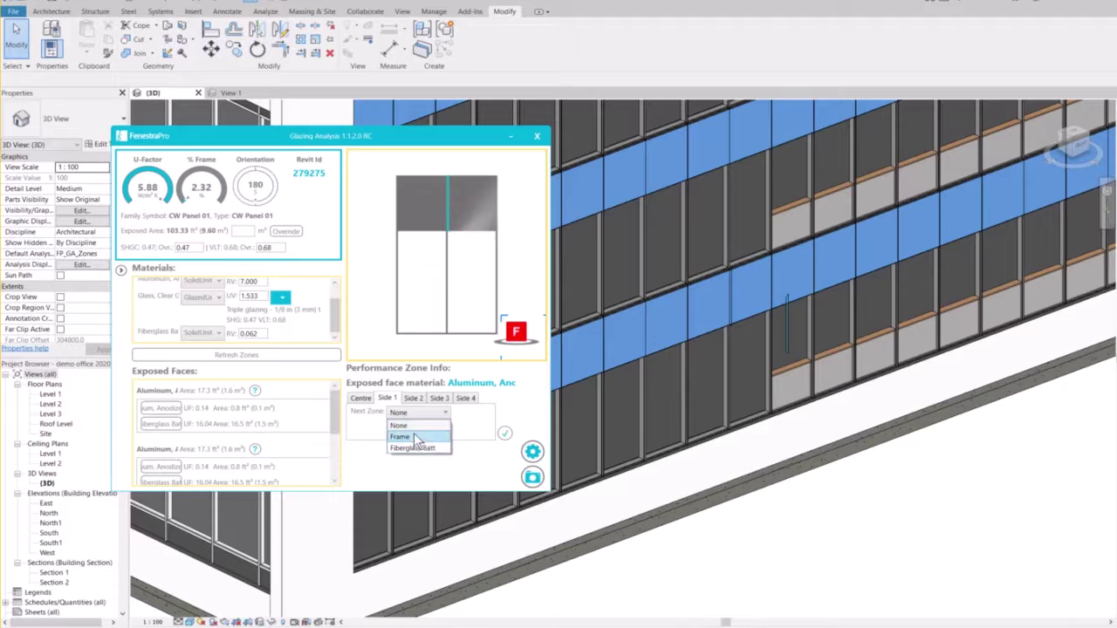
click(415, 437)
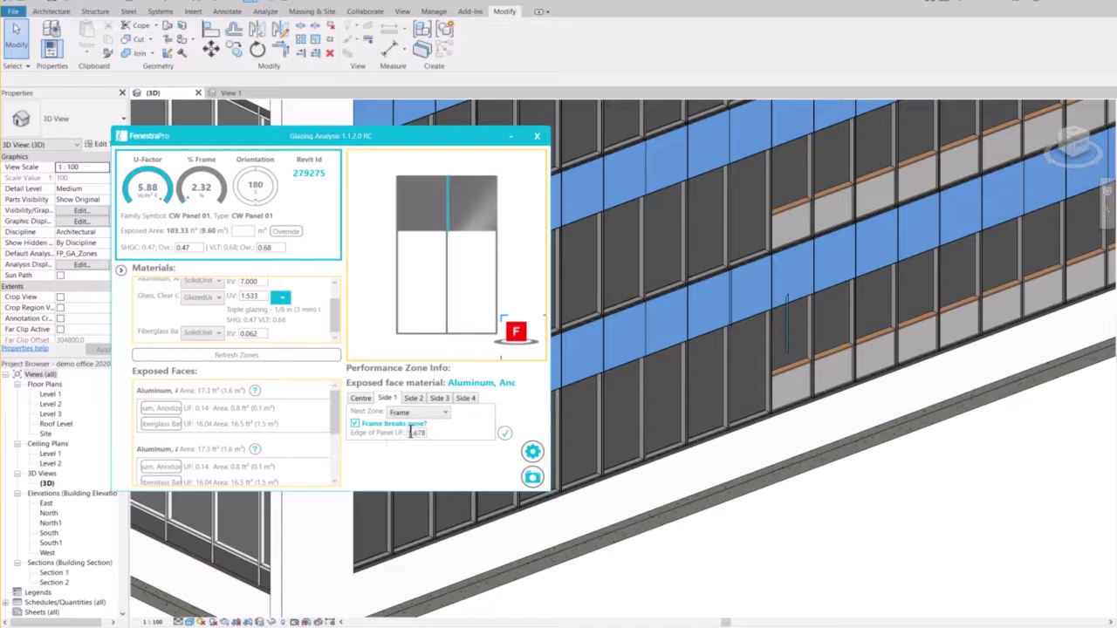
drag(418, 434, 436, 443)
click(418, 434)
drag(409, 434, 431, 444)
- Check the overall progress and model units in the Glazing Analysis options, and close them without changes
click(533, 452)
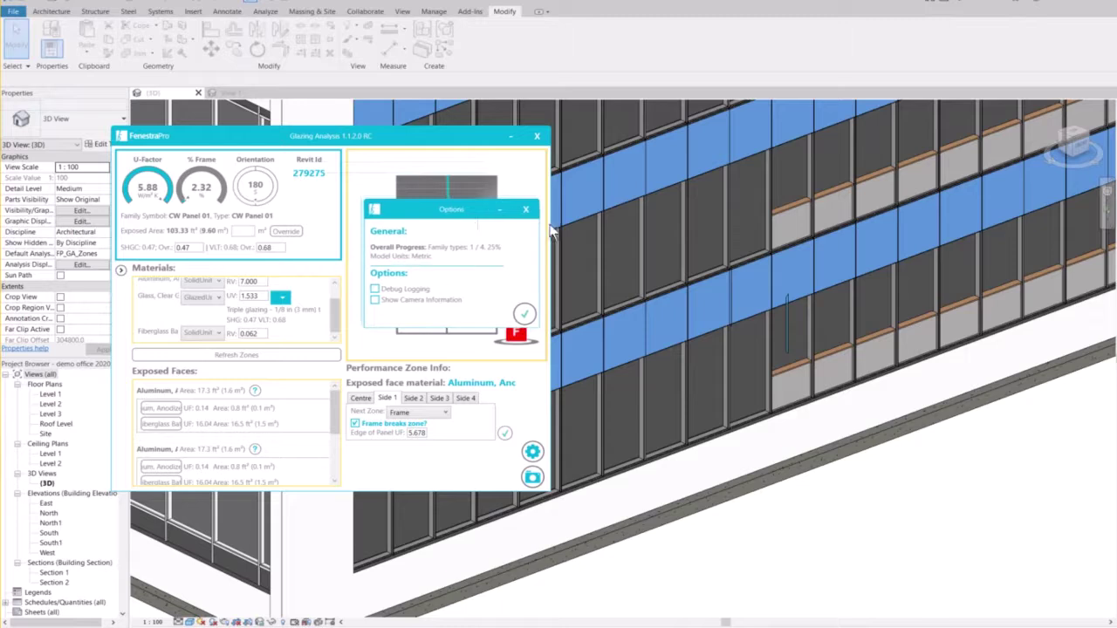
click(503, 211)
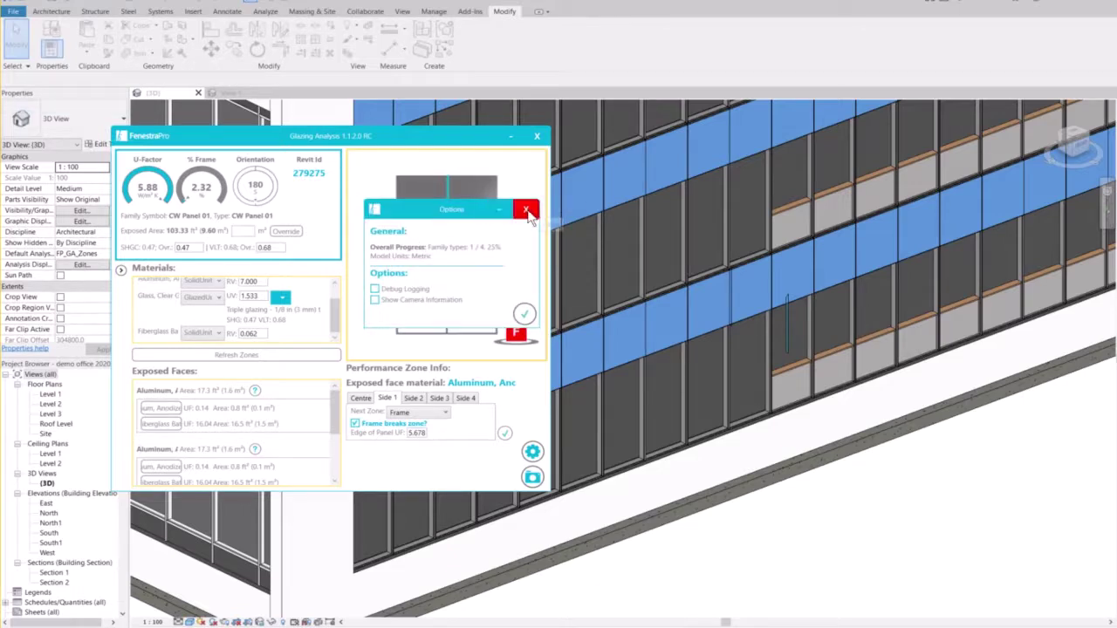
click(530, 209)
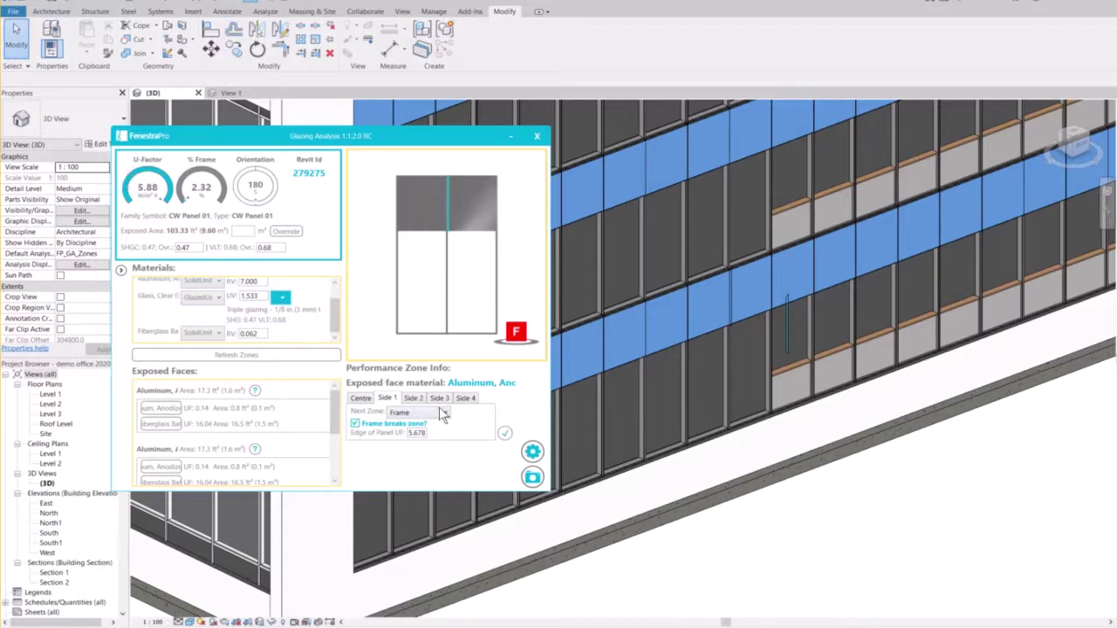
- Reopen the first aluminum face's anodized zone and set the Side 1 edge-of-panel U-factor to 2
click(158, 416)
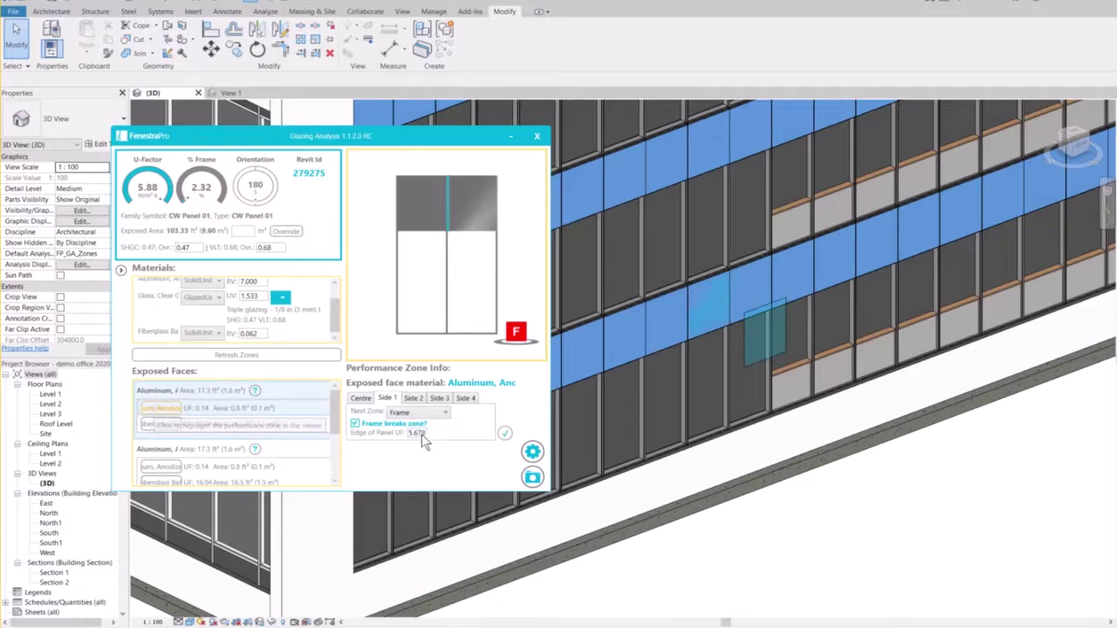
click(164, 408)
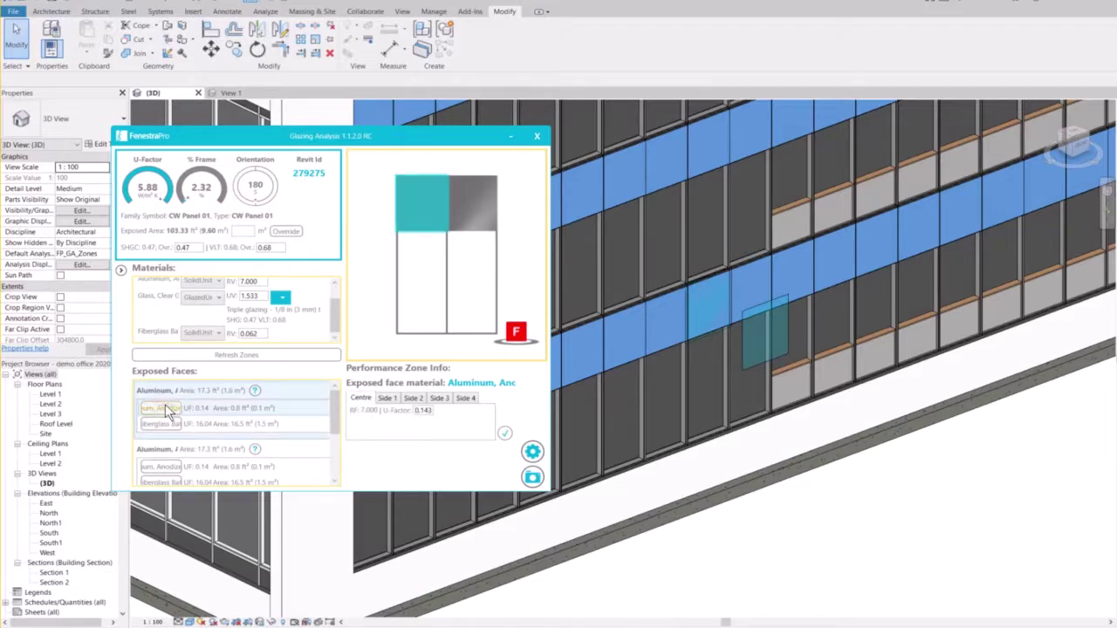
click(389, 399)
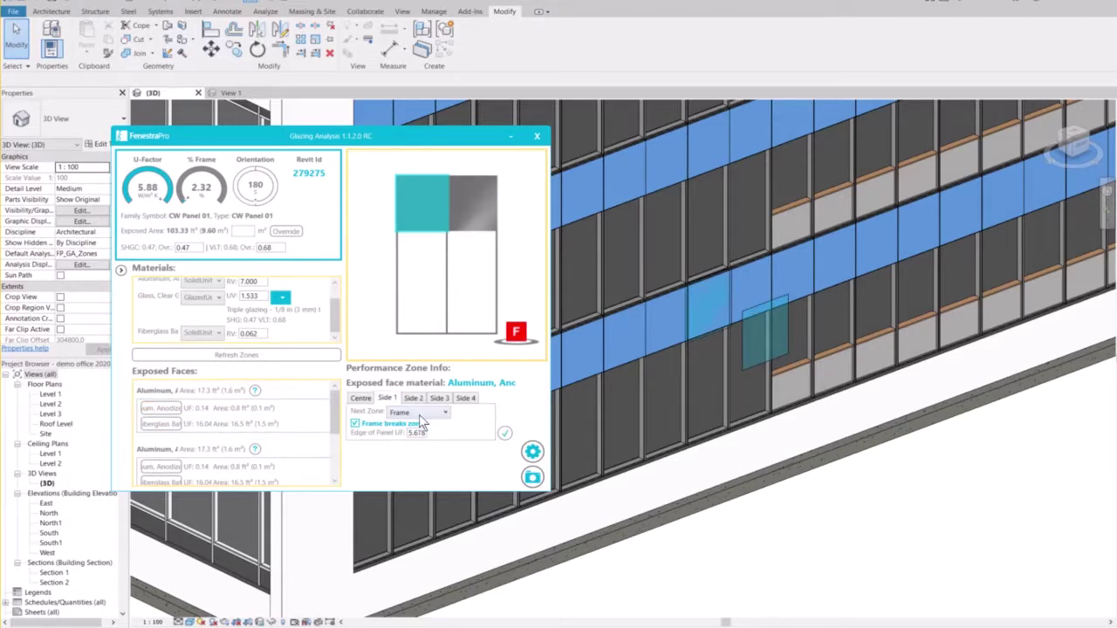
double_click(414, 434)
click(360, 399)
click(384, 400)
double_click(410, 433)
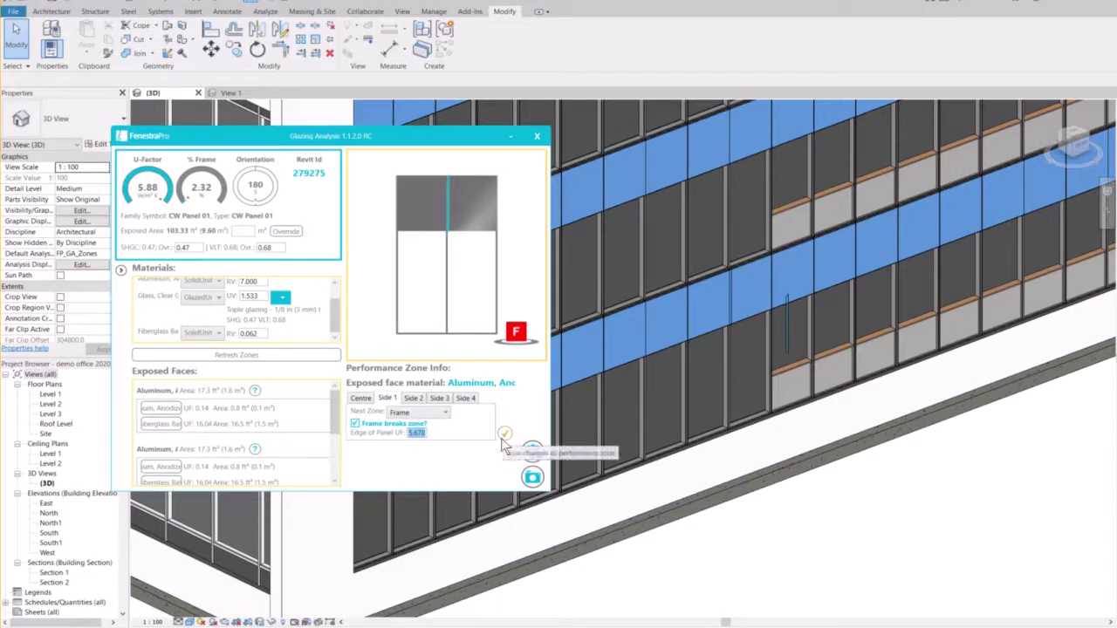
text(2)
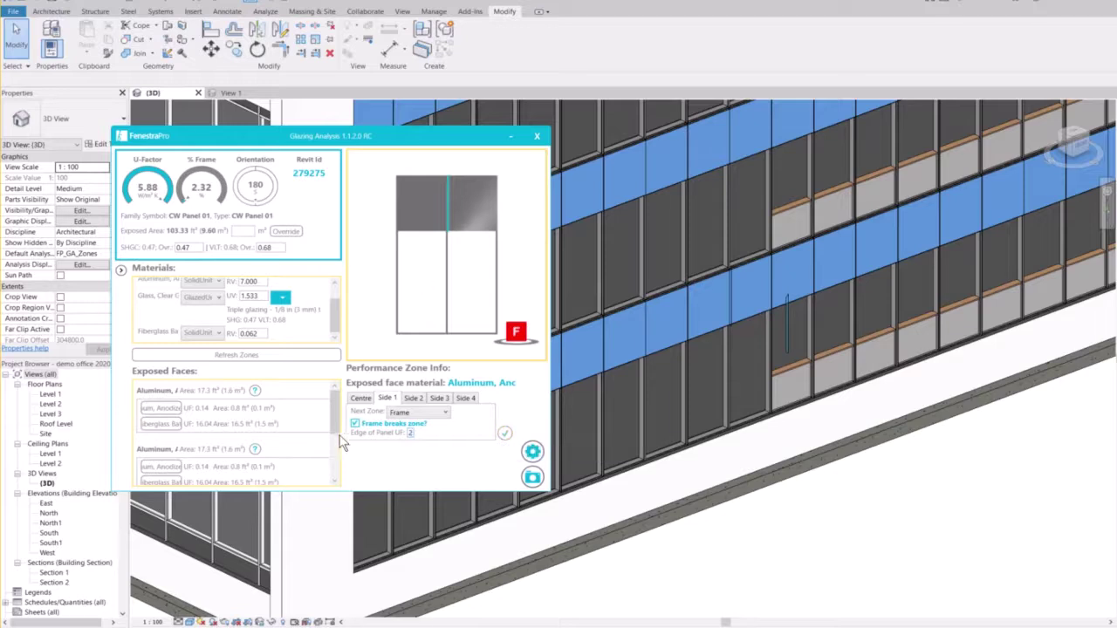
- Assign Frame as the next zone on Side 2 of the aluminum performance zone
click(413, 398)
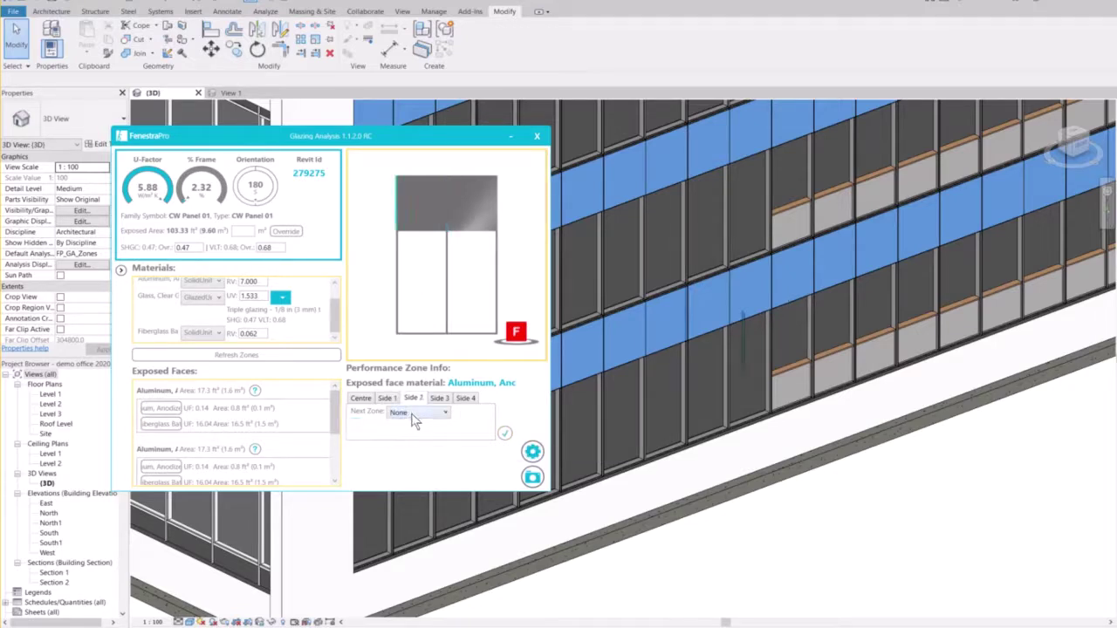
click(416, 413)
click(410, 437)
- Set Side 3's next zone to Frame with an edge-of-panel U-factor of 2
click(439, 398)
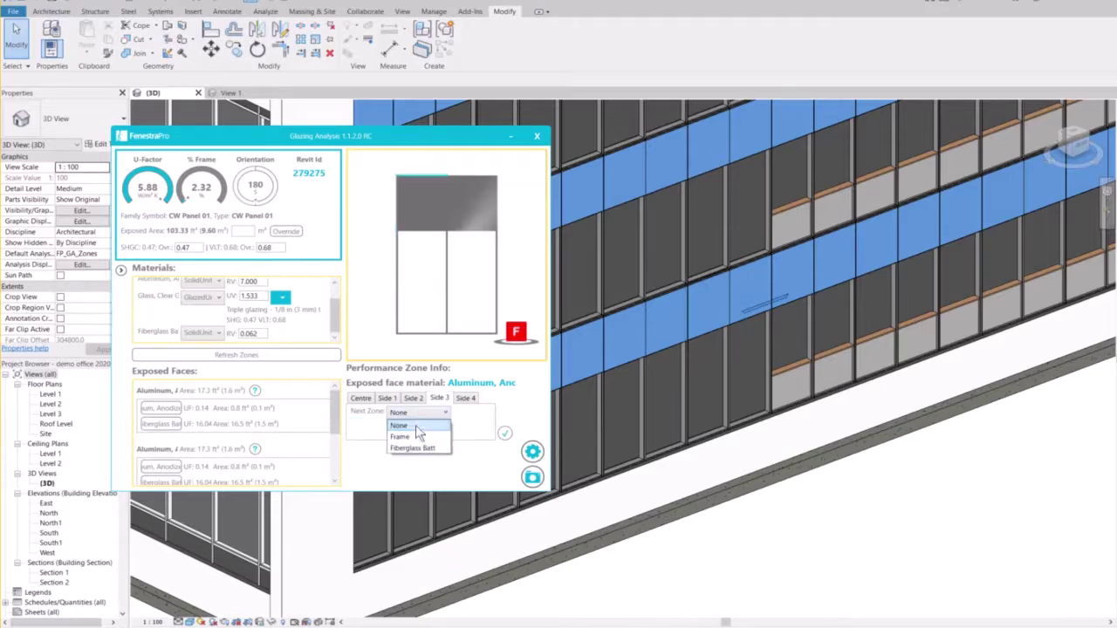
click(414, 436)
double_click(436, 434)
text(2)
- Set Side 4's next zone to Frame with an edge-of-panel U-factor of 2 and apply the zone changes
click(466, 398)
click(417, 412)
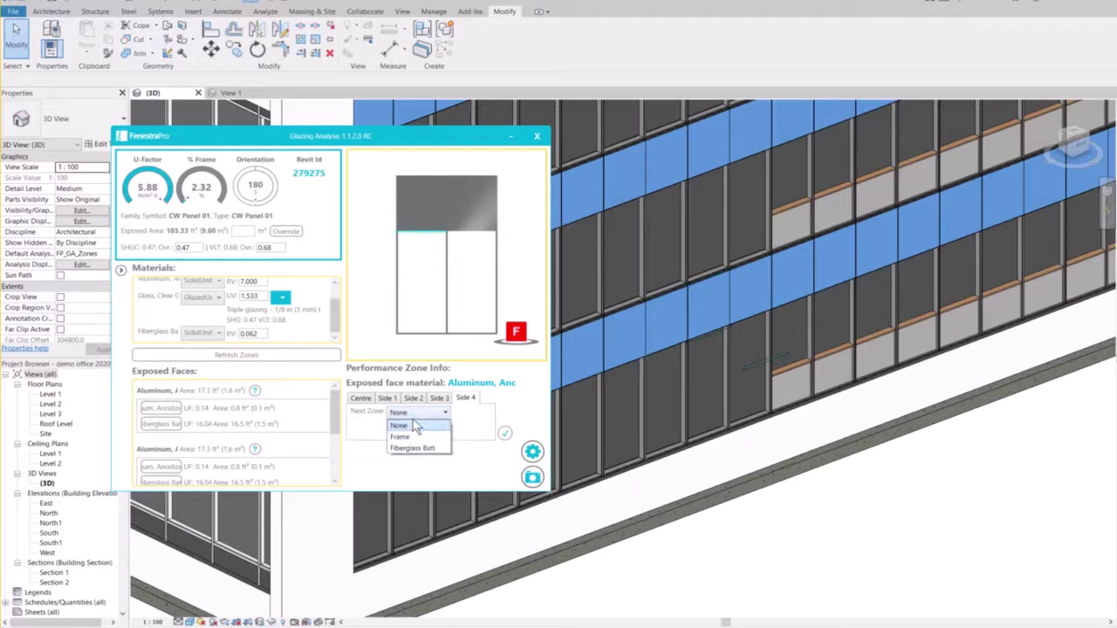
click(412, 432)
double_click(439, 433)
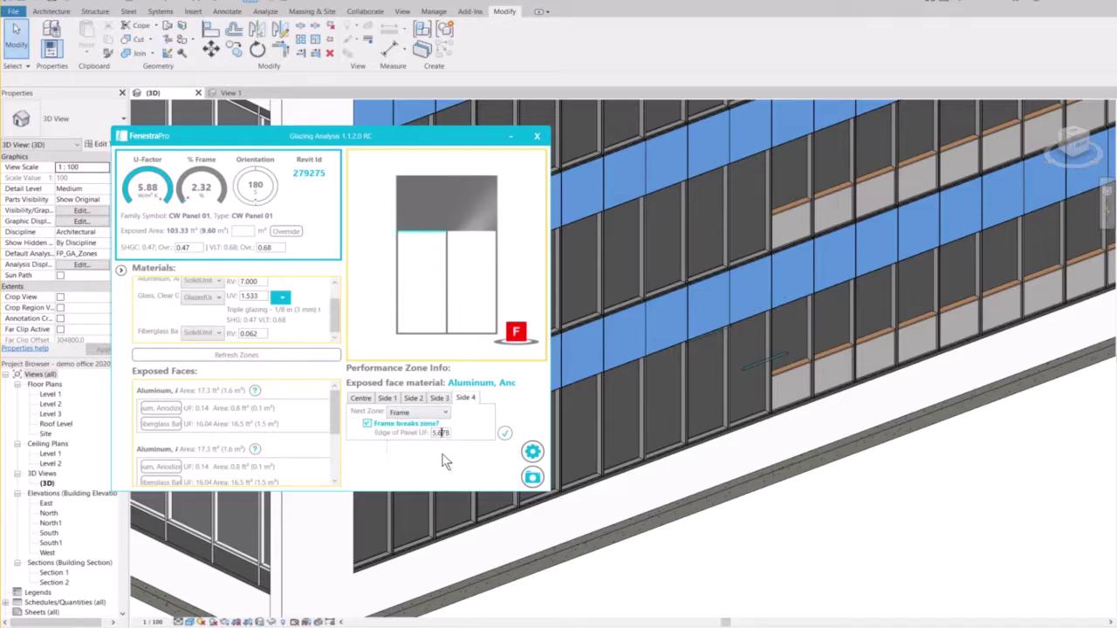
text(2)
click(504, 434)
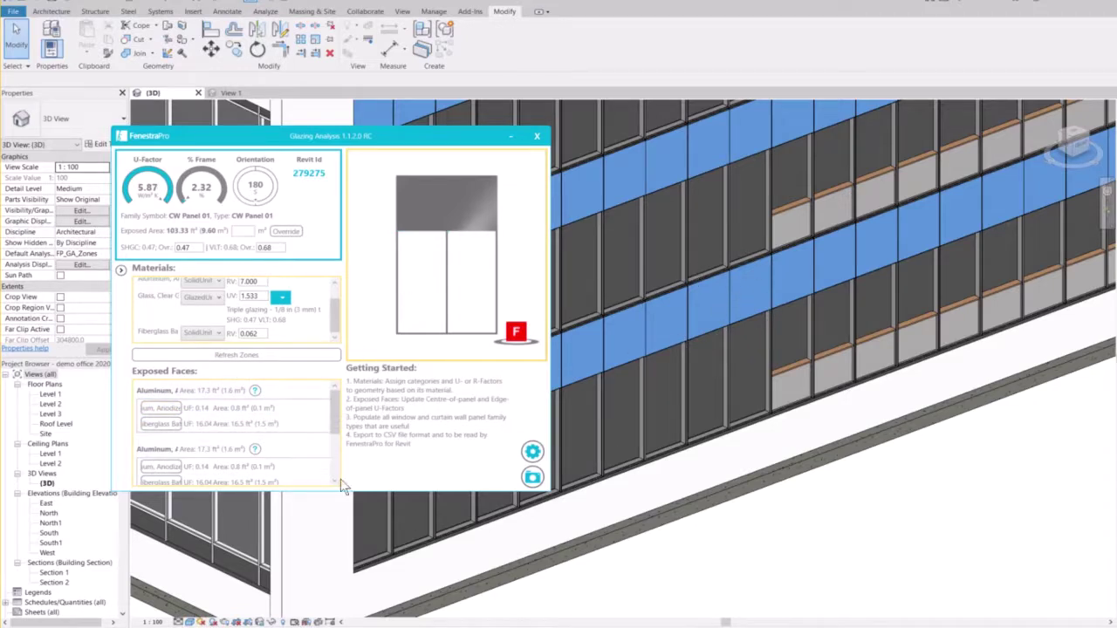
- Open the first aluminum face's Fiberglass Batt zone and check the next-zone choice for Side 1
scroll(812, 401, down, 1)
middle_drag(724, 471, 836, 436)
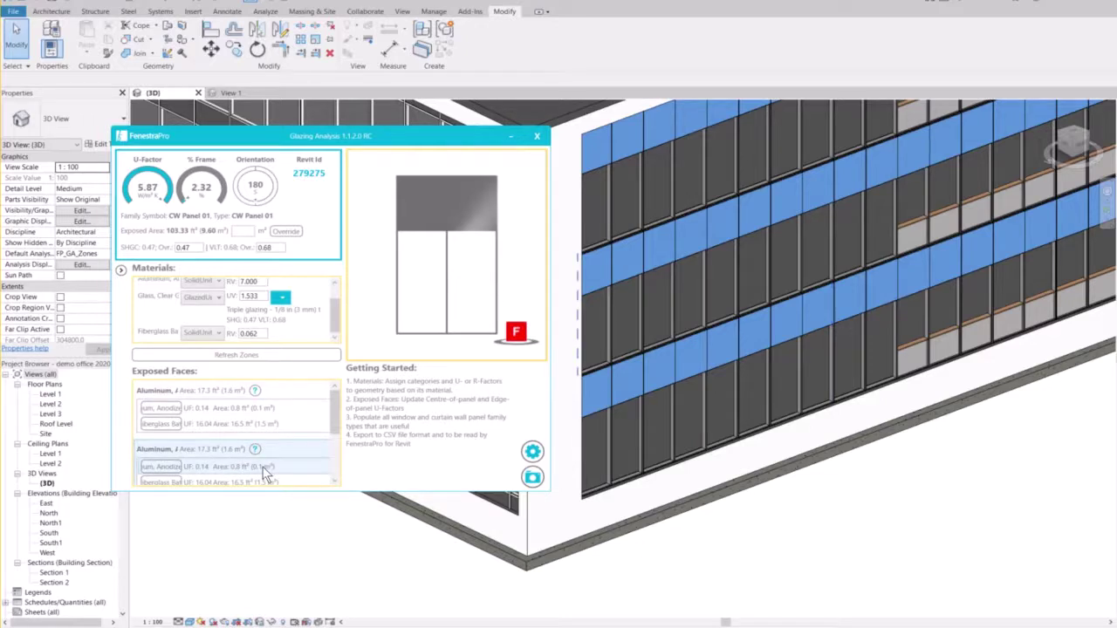
click(155, 424)
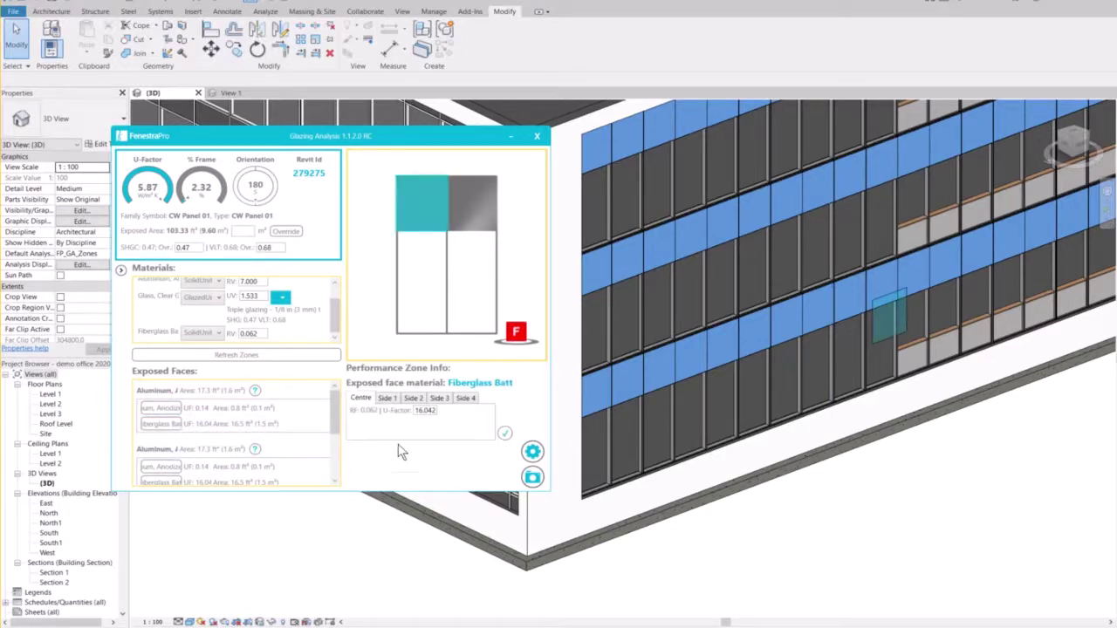
click(387, 399)
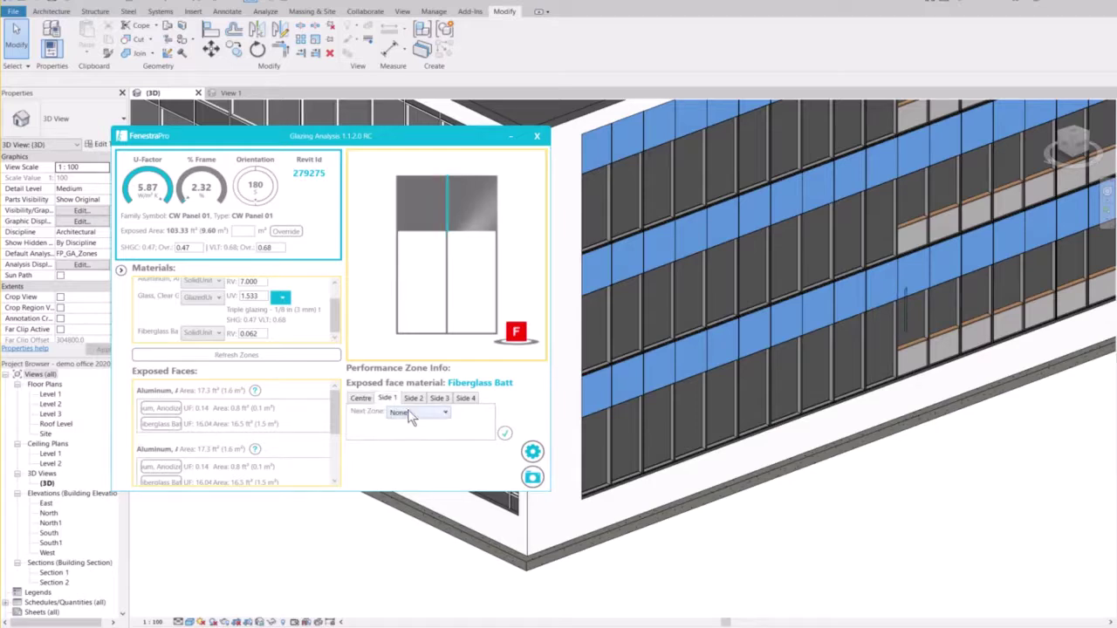
click(412, 416)
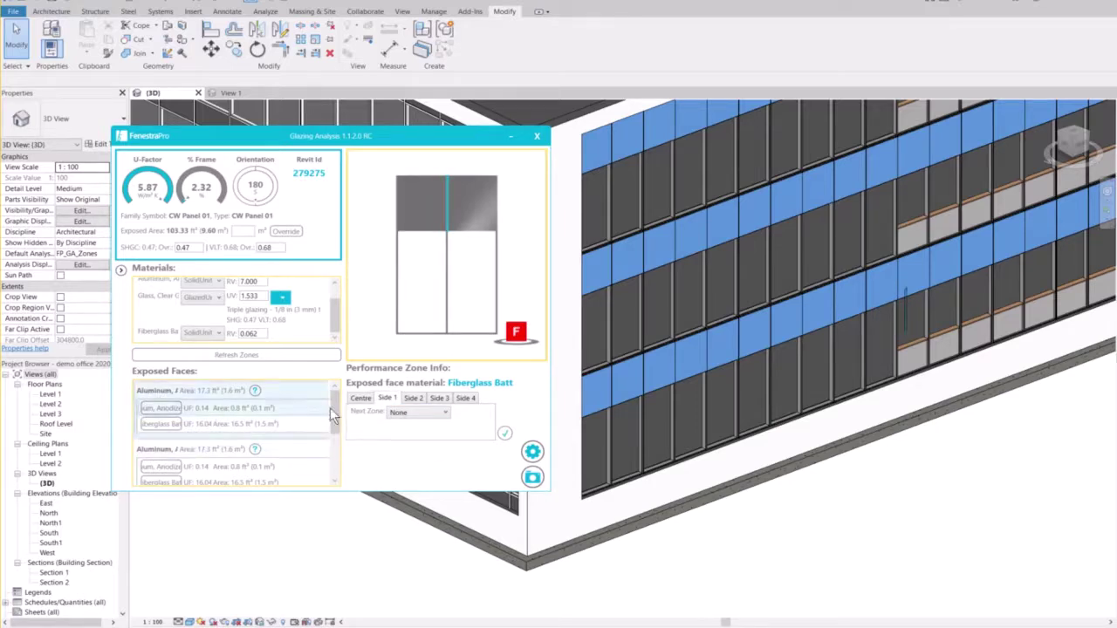
- Highlight the second aluminum exposed face in the model and in the panel preview
drag(334, 408, 336, 432)
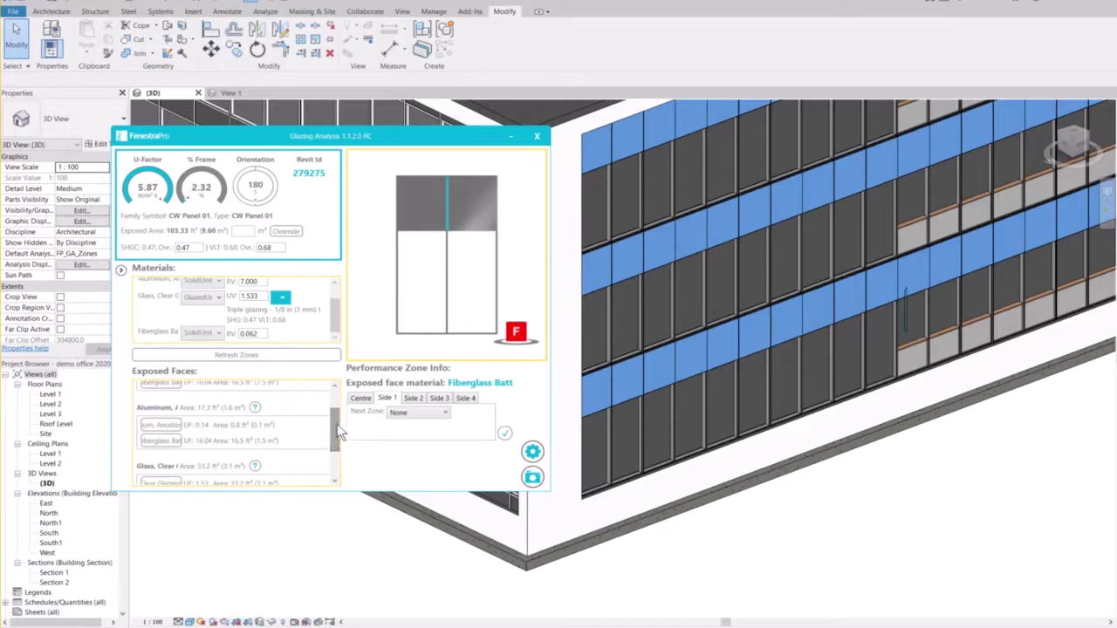
click(254, 408)
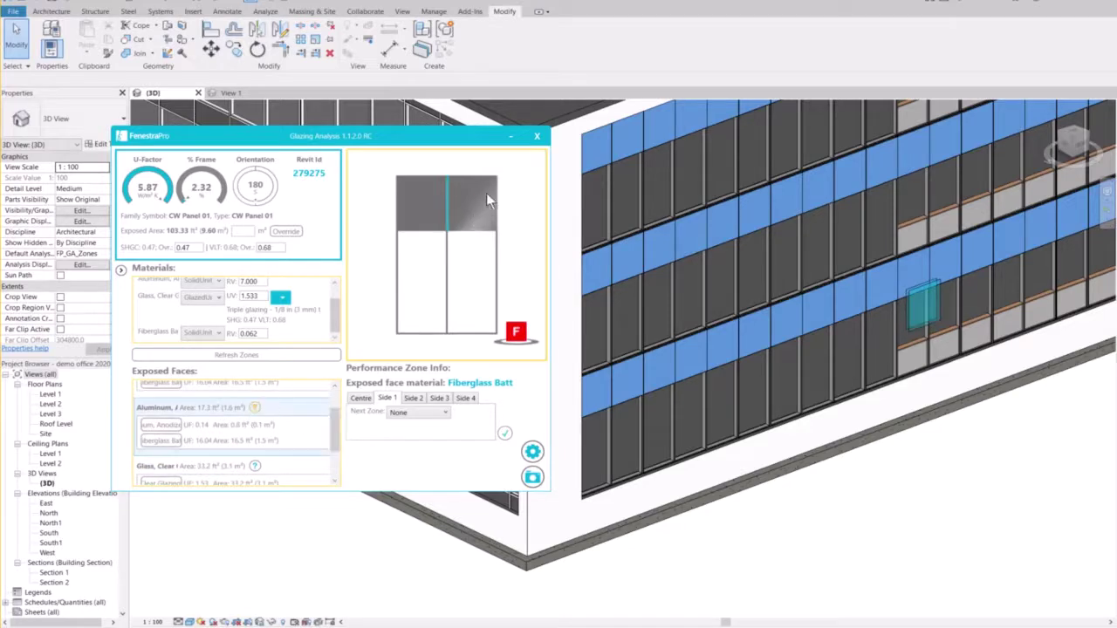
click(450, 219)
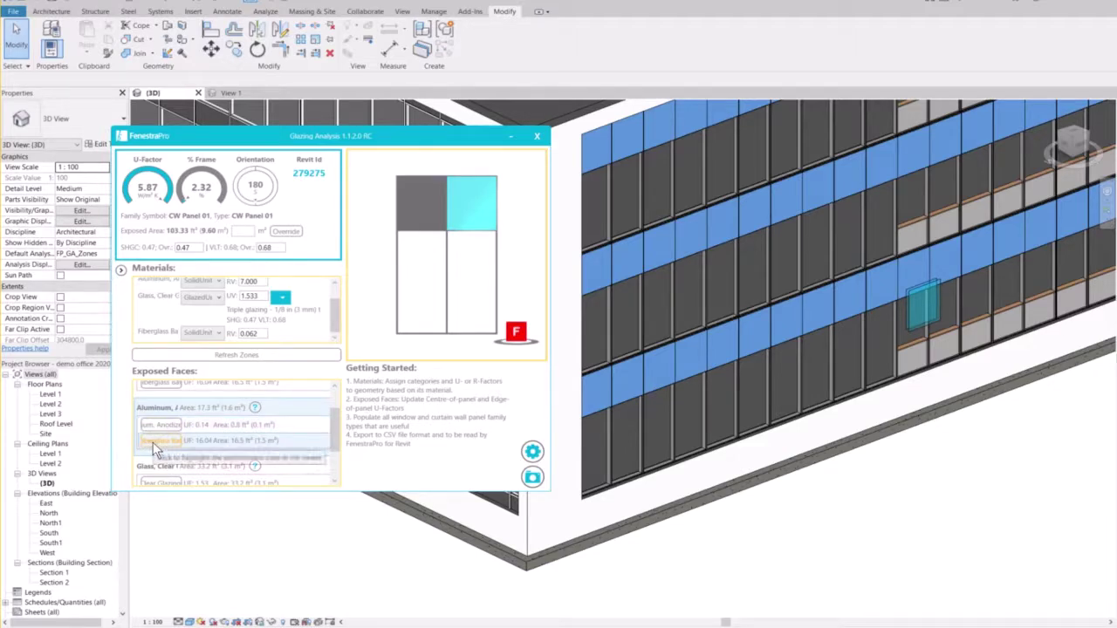
- Highlight the first clear glass face, open its glazing zone and check the next-zone choices for Side 1
scroll(213, 440, down, 2)
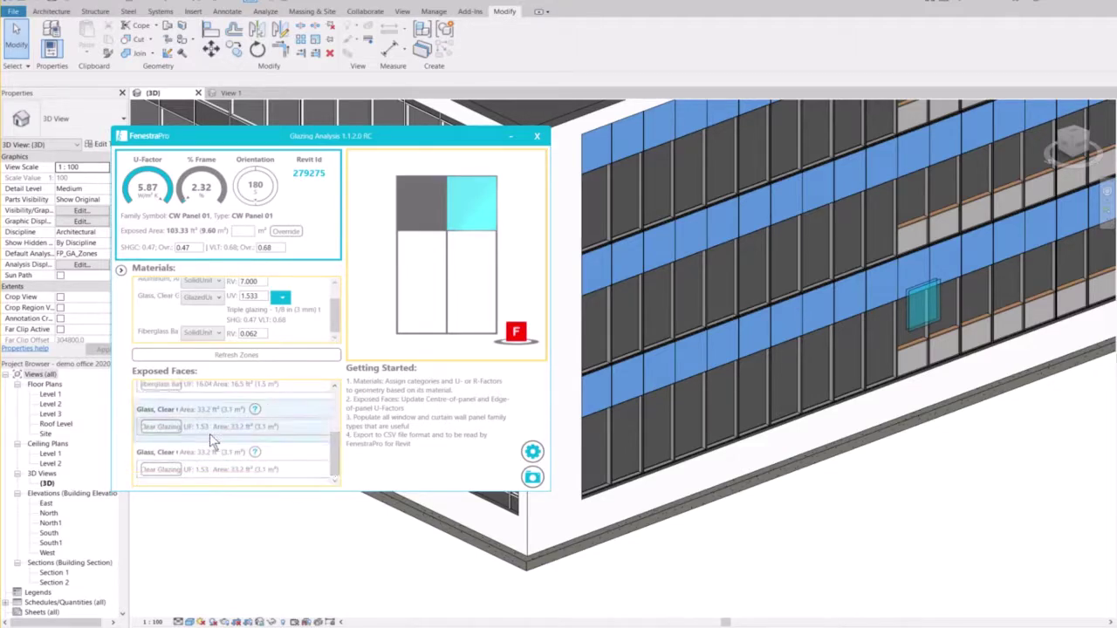
click(253, 412)
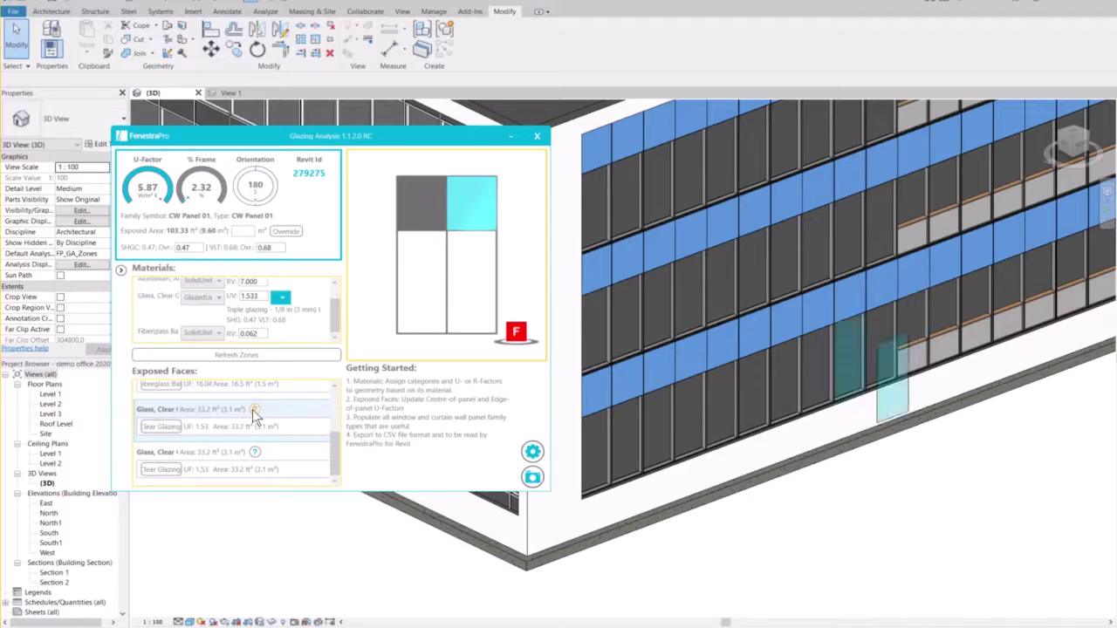
click(425, 238)
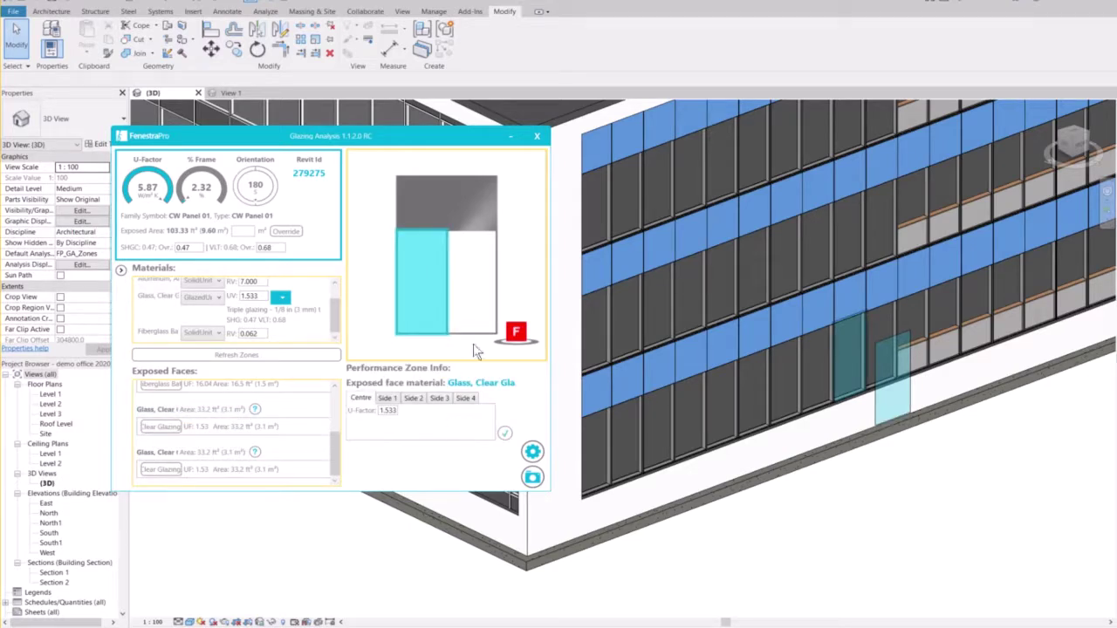
click(387, 399)
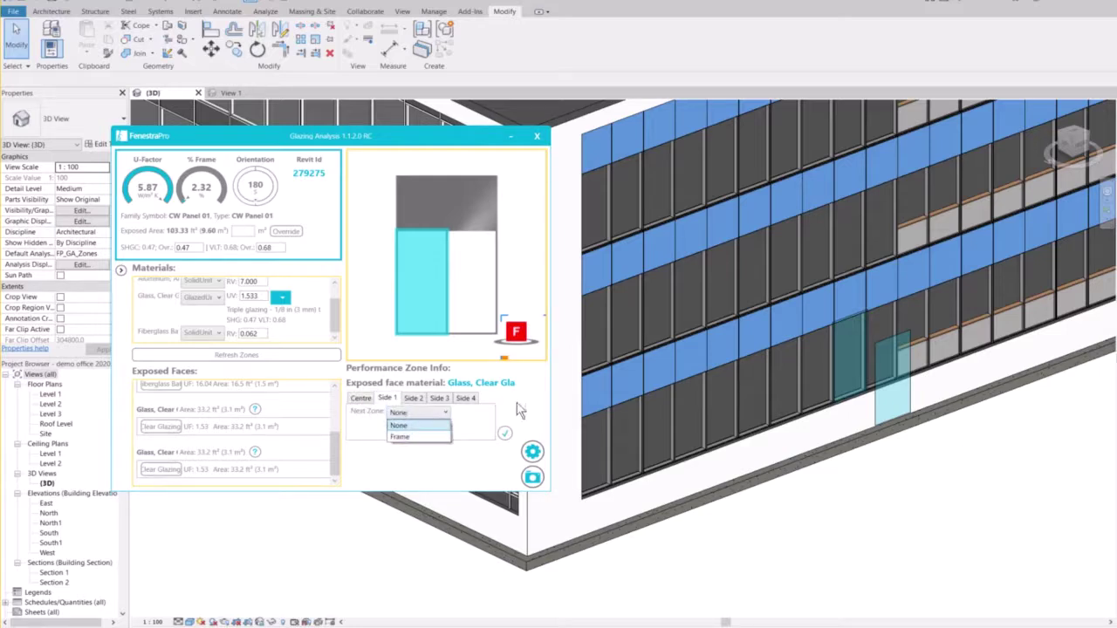
click(508, 445)
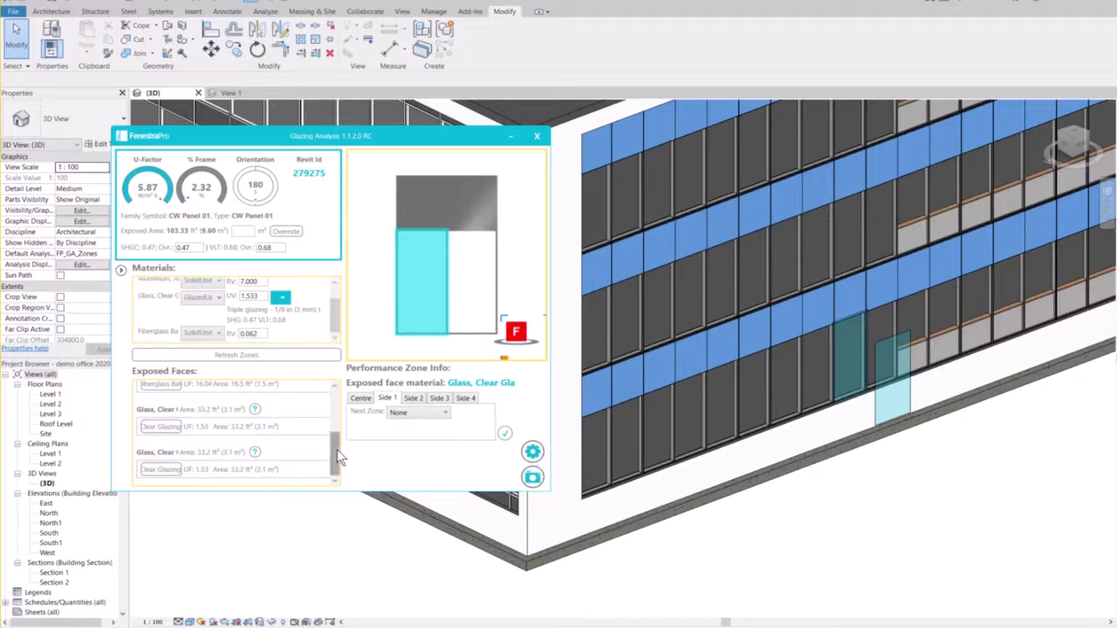
- In the curtain panel family view, select the cill insert, inspect its Visible parameter association, and close it without changes
drag(337, 449, 337, 402)
scroll(339, 559, down, 2)
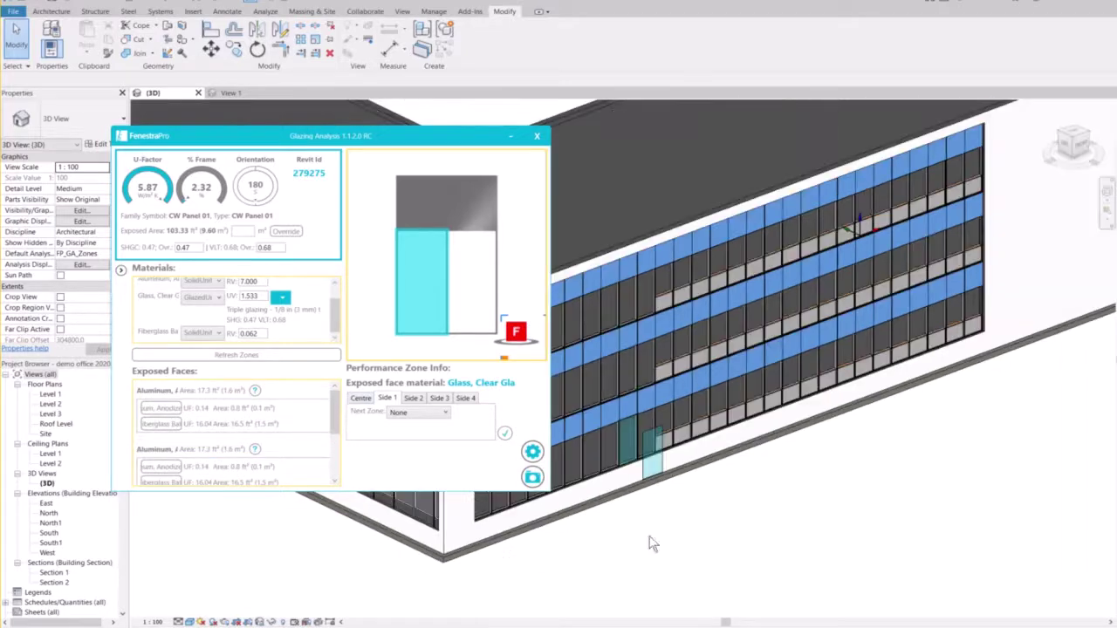
scroll(740, 497, up, 2)
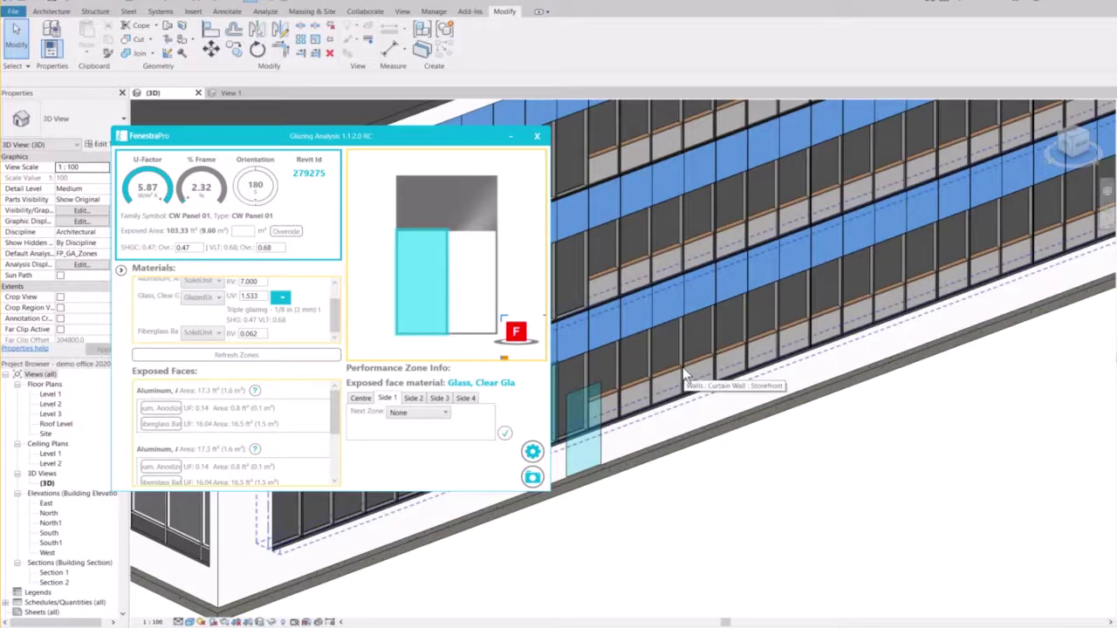
middle_drag(751, 496, 840, 484)
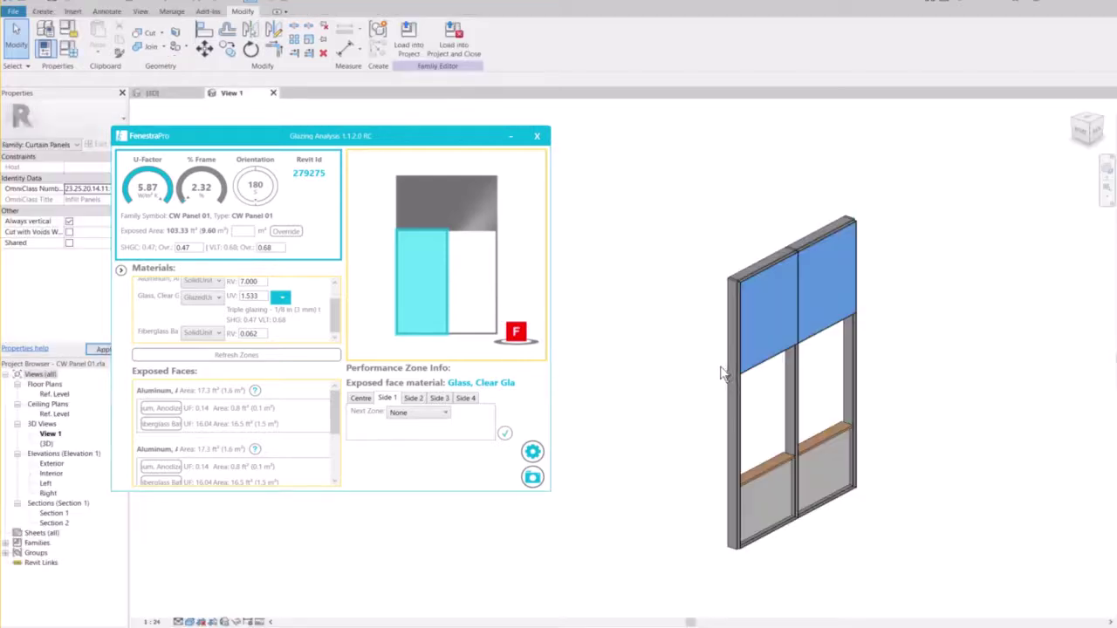
click(780, 460)
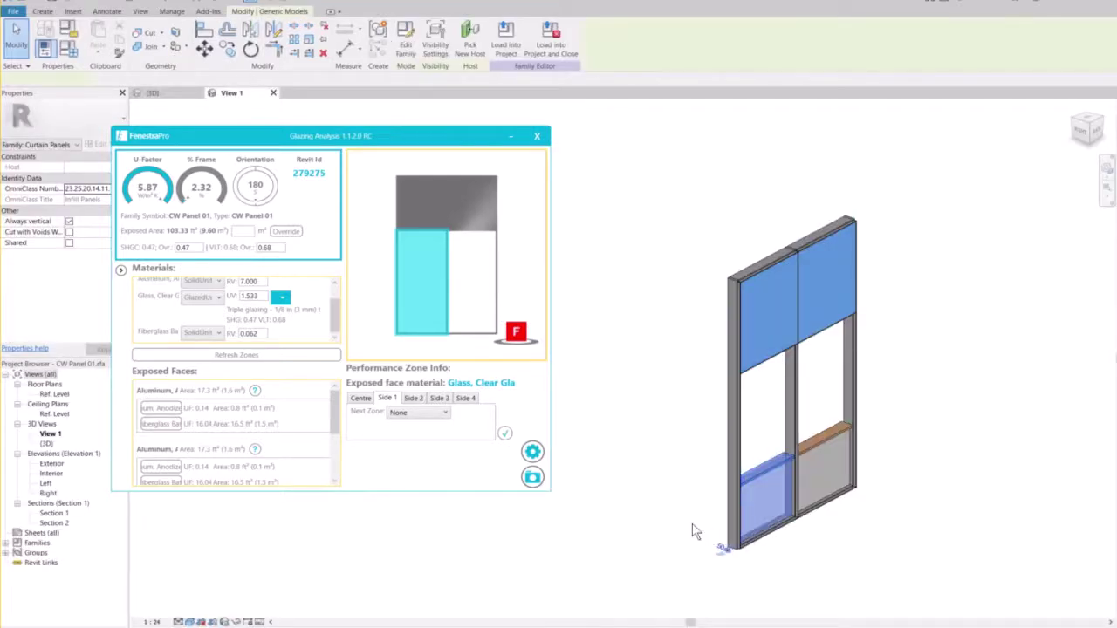
drag(391, 136, 473, 136)
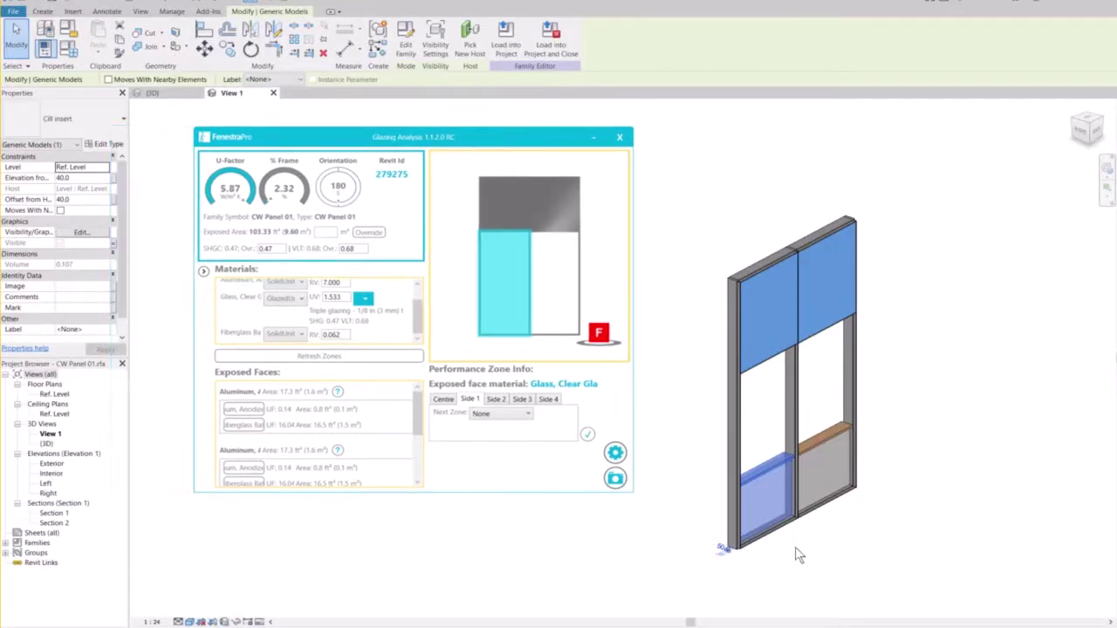
click(828, 575)
click(774, 467)
click(112, 243)
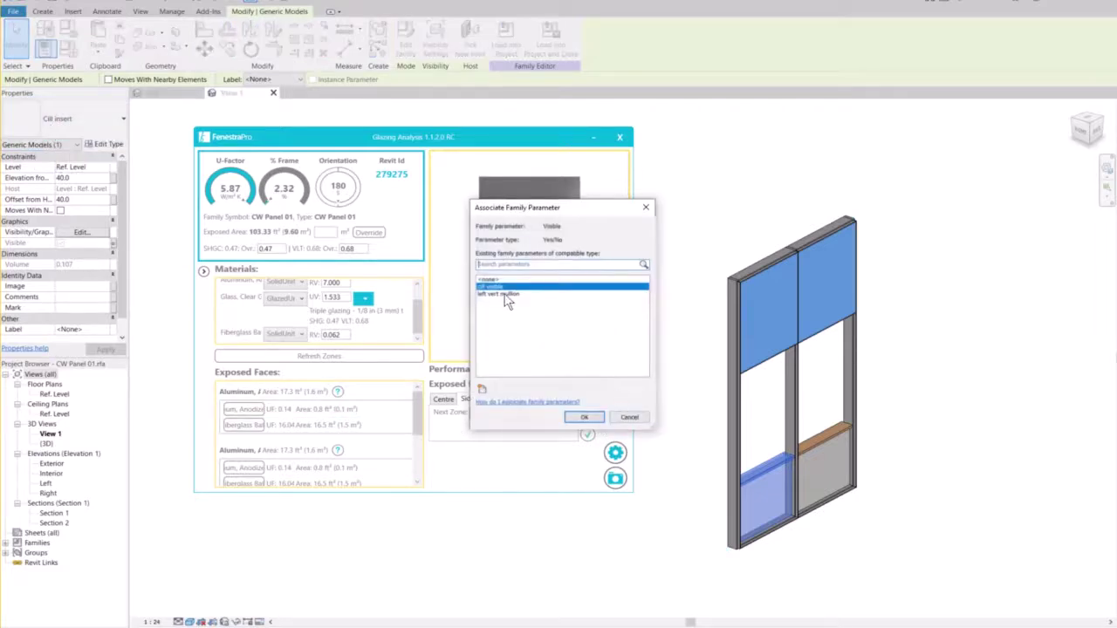
click(630, 417)
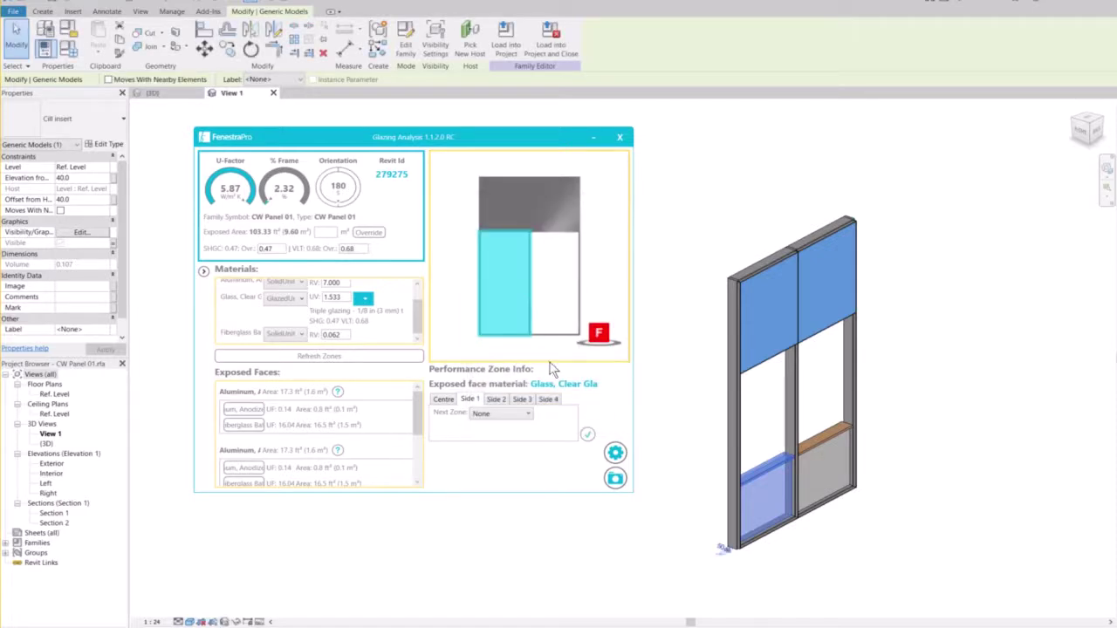
- Return to the building's 3D view and select a CW Panel 01 instance that has its cill visible for analysis
click(176, 92)
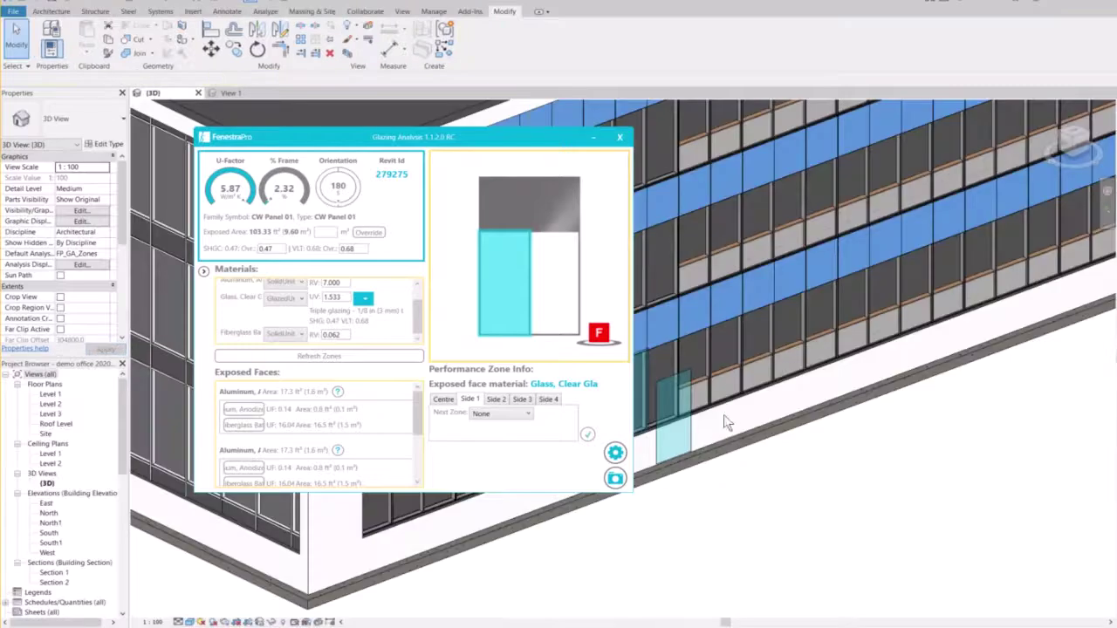
scroll(829, 475, down, 1)
middle_drag(756, 515, 801, 520)
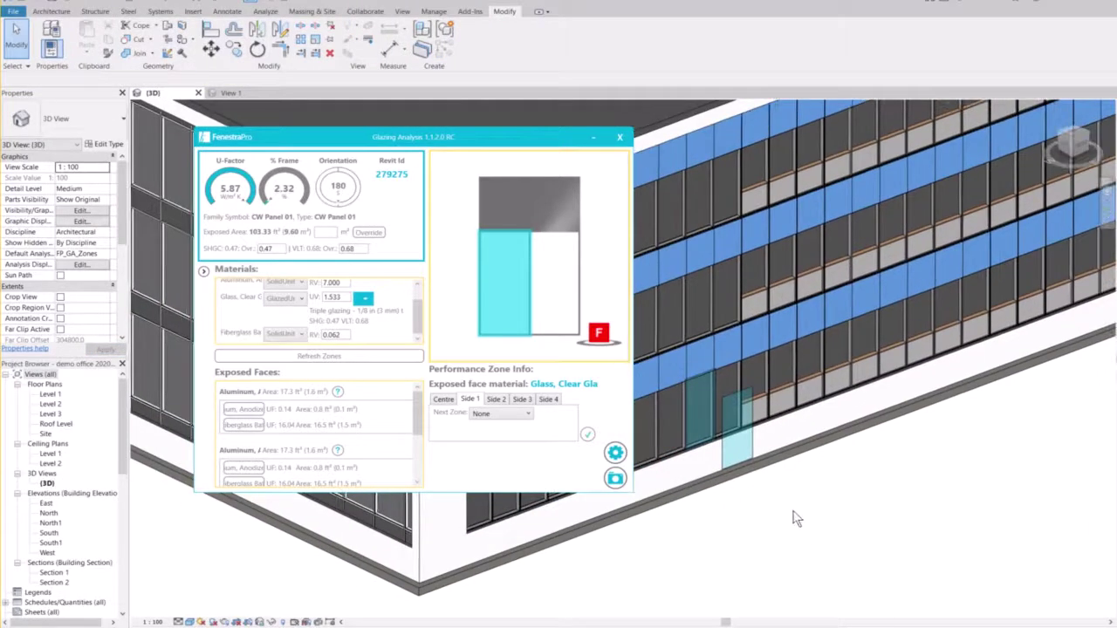
click(814, 373)
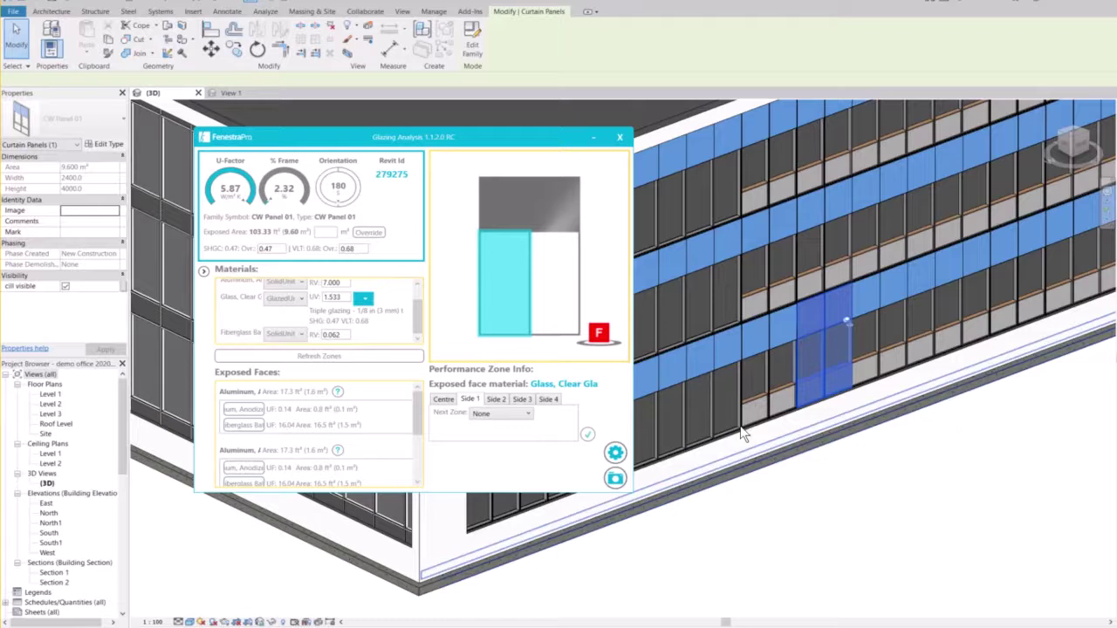
scroll(742, 433, up, 2)
middle_drag(818, 466, 1073, 513)
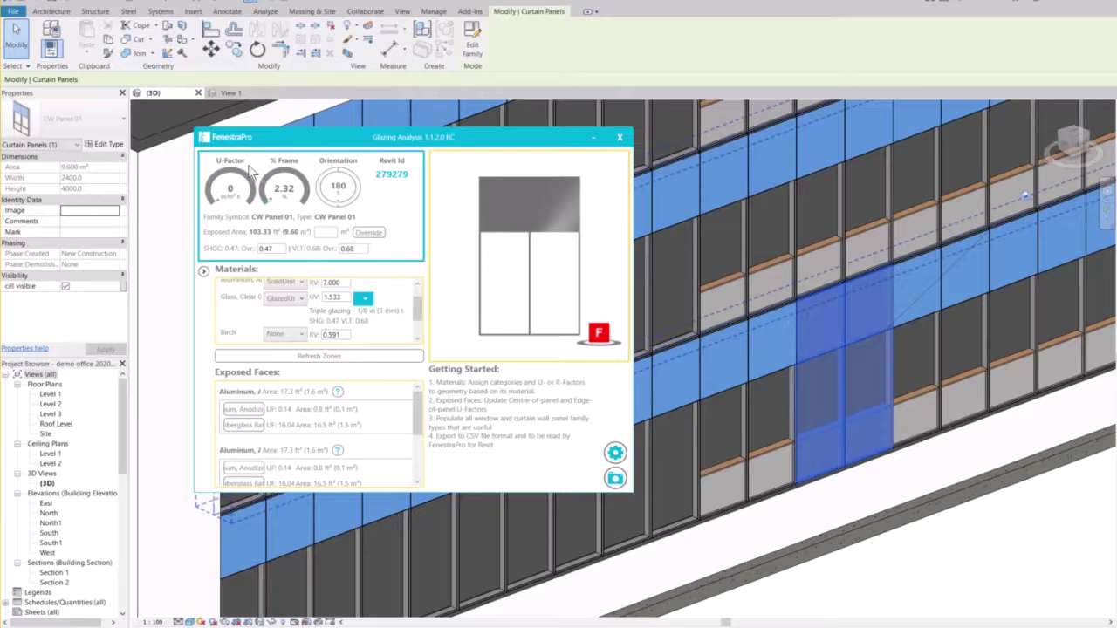
- Set the Birch material to Excluded and Gypsum Wall Board to SolidUnit, then refresh the panel's zones
mouse_move(417, 316)
mouse_down()
mouse_move(420, 297)
mouse_move(419, 333)
mouse_up()
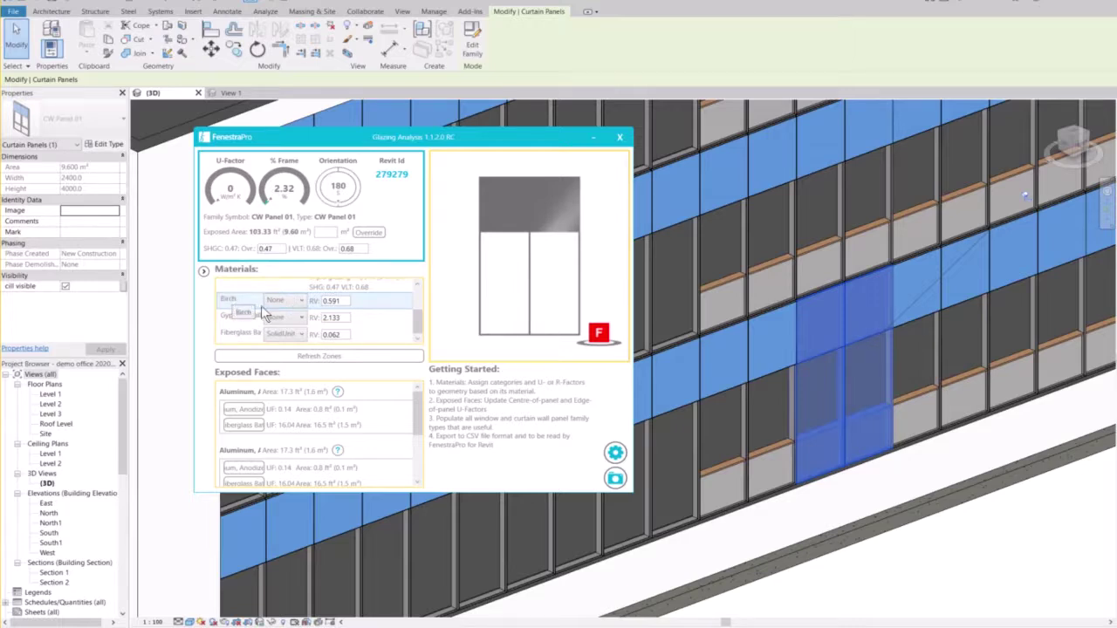
click(287, 302)
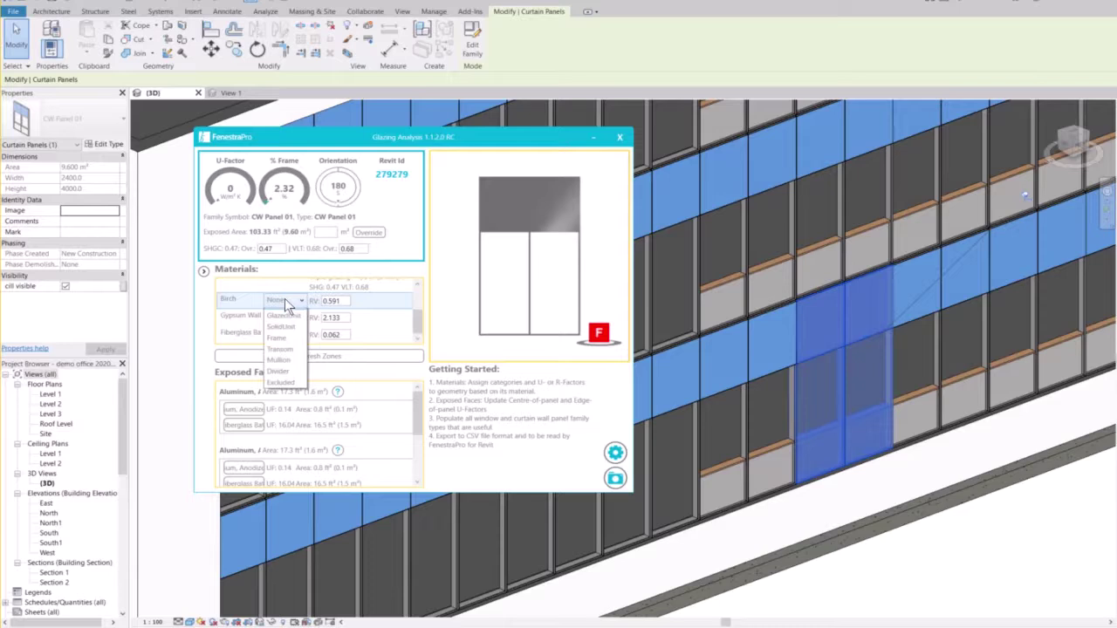
click(290, 393)
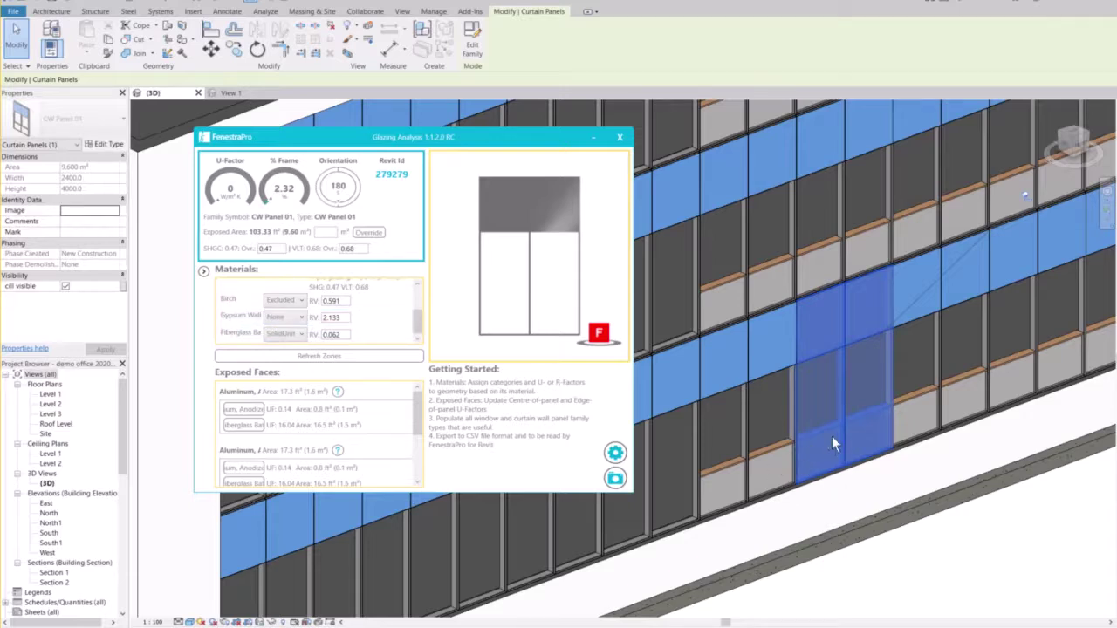
click(283, 317)
click(280, 353)
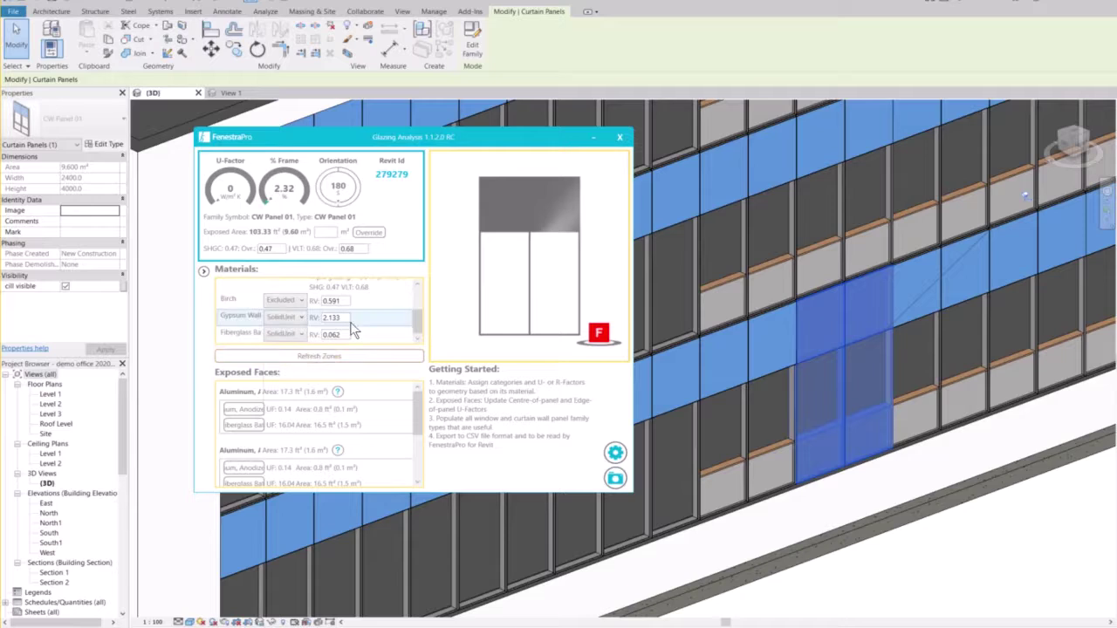
click(316, 355)
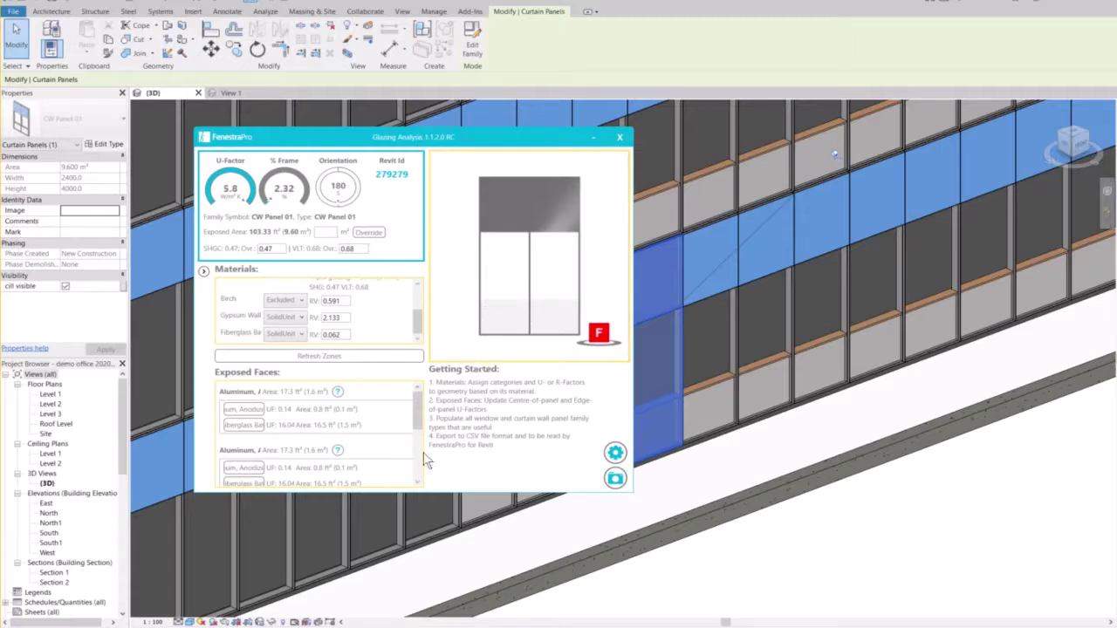
- Highlight the first clear glass face of the cill panel and examine its clear glazing performance zone
drag(420, 413, 417, 443)
click(339, 405)
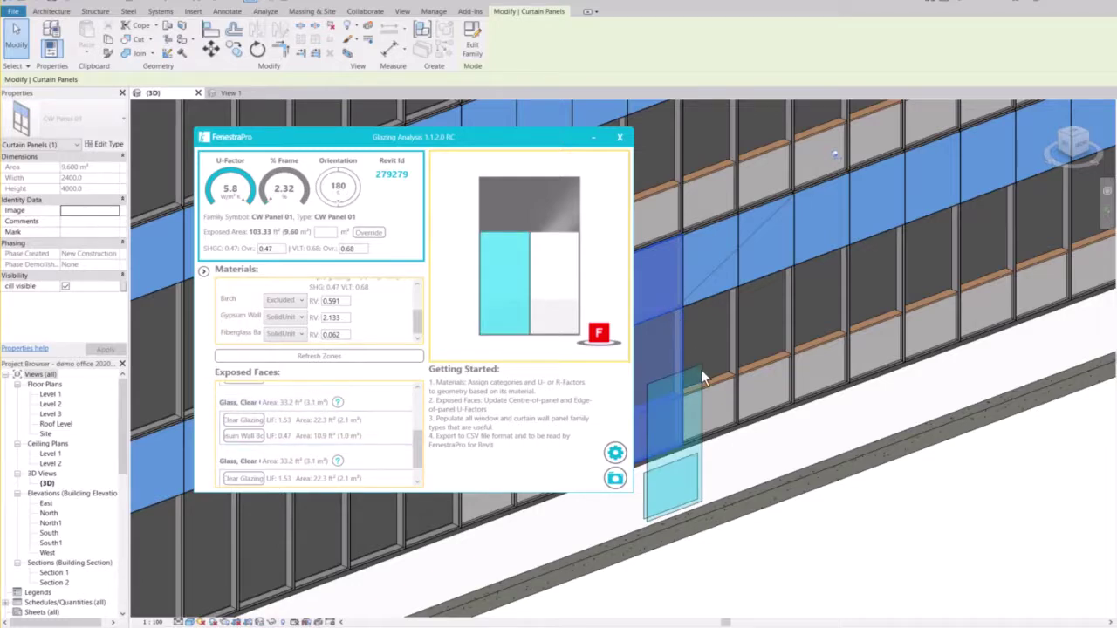
scroll(721, 579, down, 1)
middle_drag(721, 579, 824, 575)
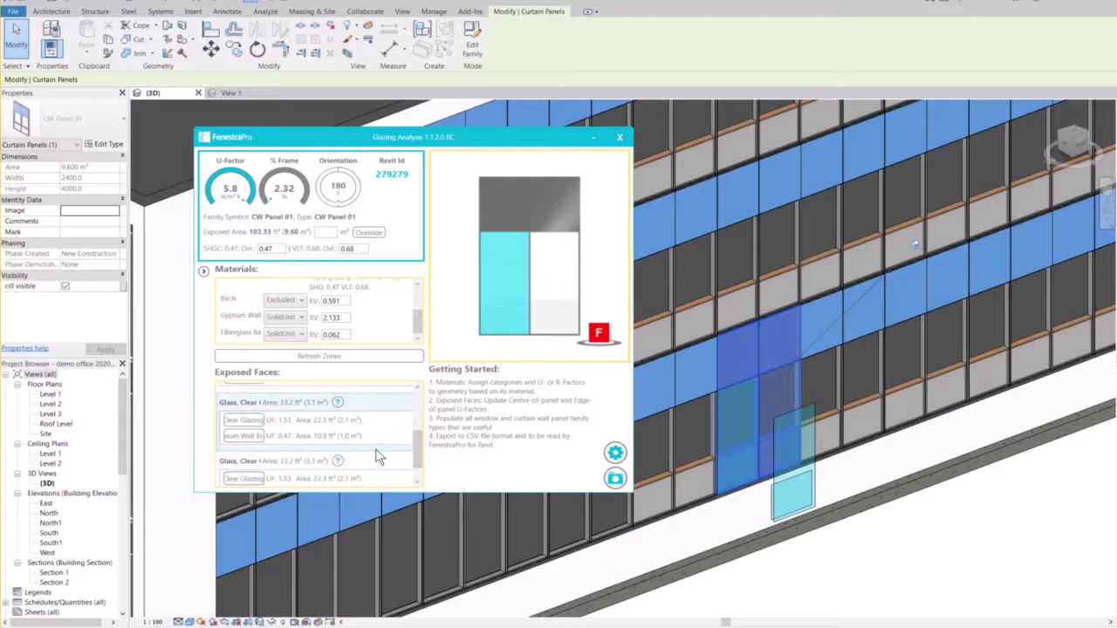
mouse_move(418, 450)
mouse_down()
mouse_move(419, 466)
mouse_move(421, 451)
mouse_up()
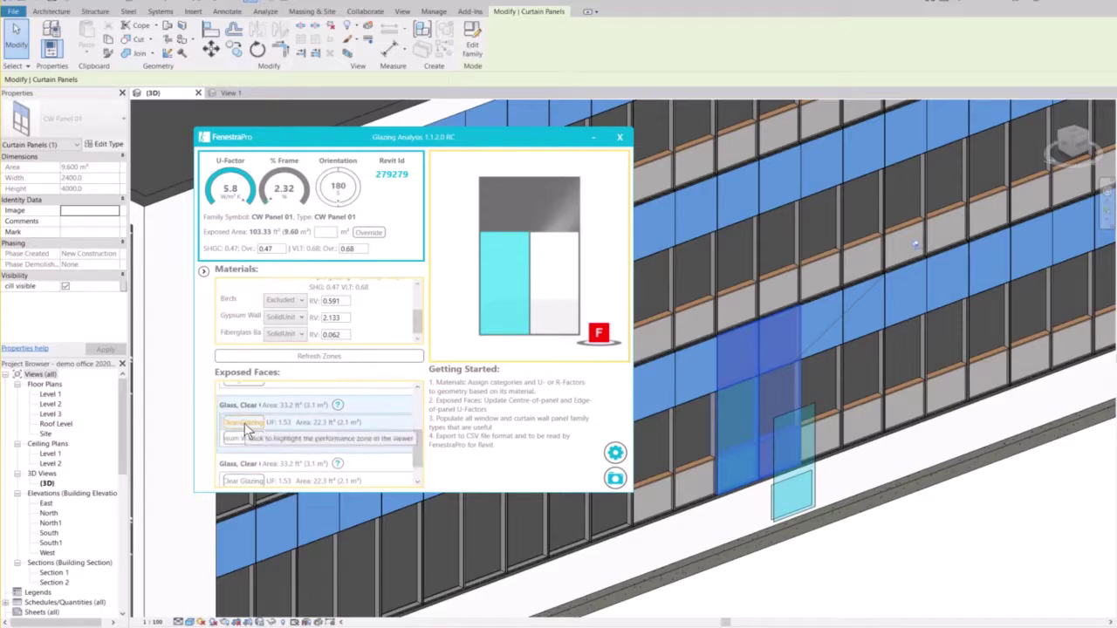
click(512, 313)
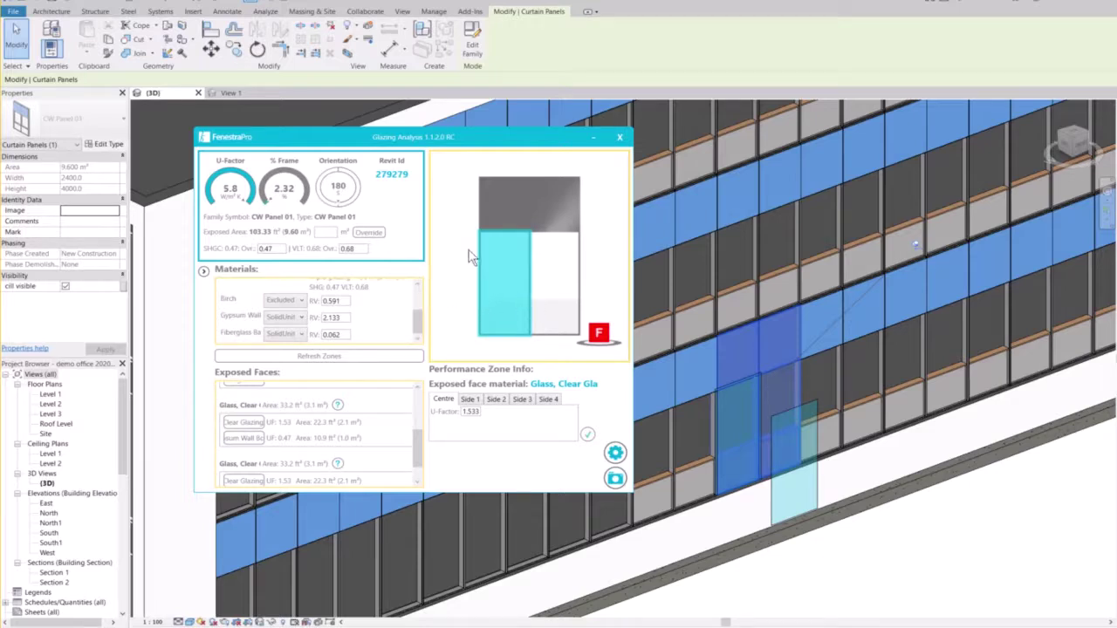
- Compare the Gypsum Wall Board zone of the first clear glass face with the full clear glazing zone
click(244, 437)
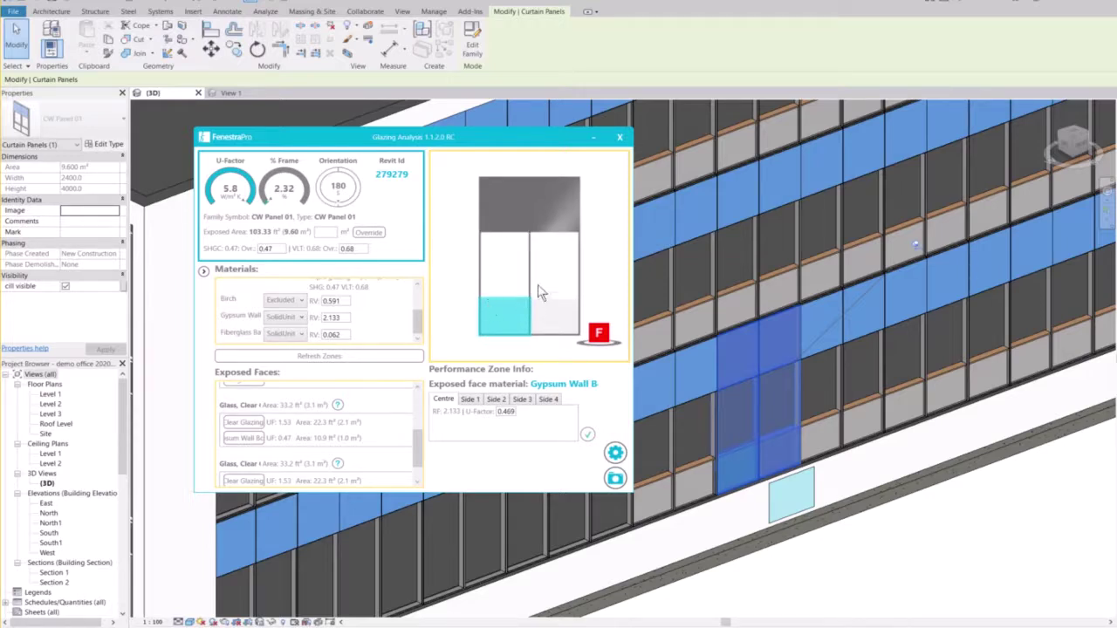
click(251, 437)
click(511, 242)
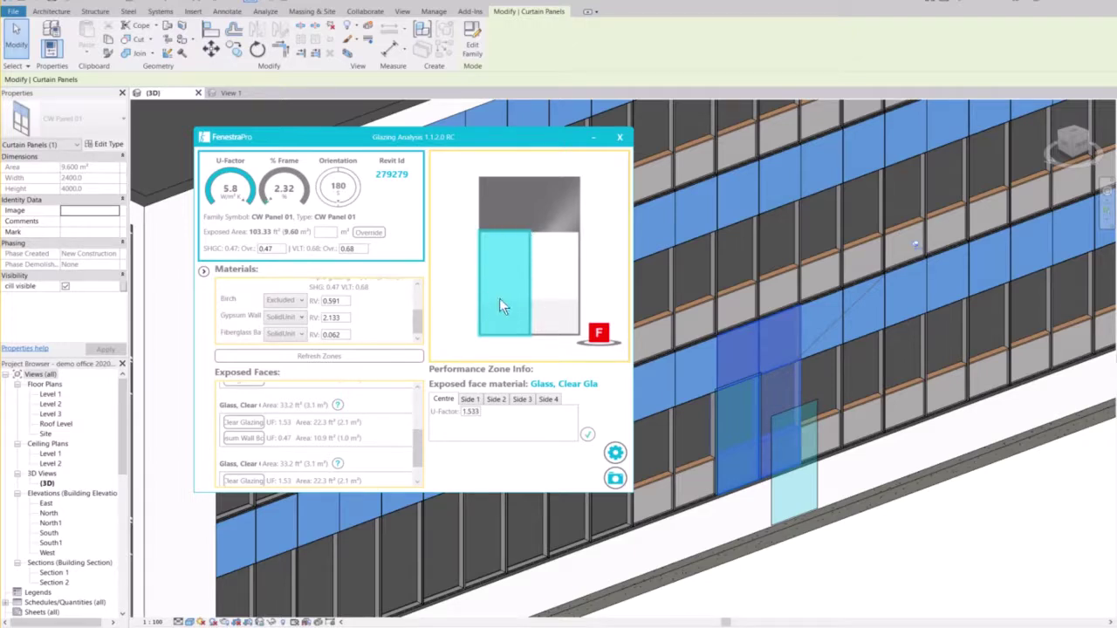
- Review the four sides of the clear glazing zone to identify each edge, and return to its centre values
click(470, 404)
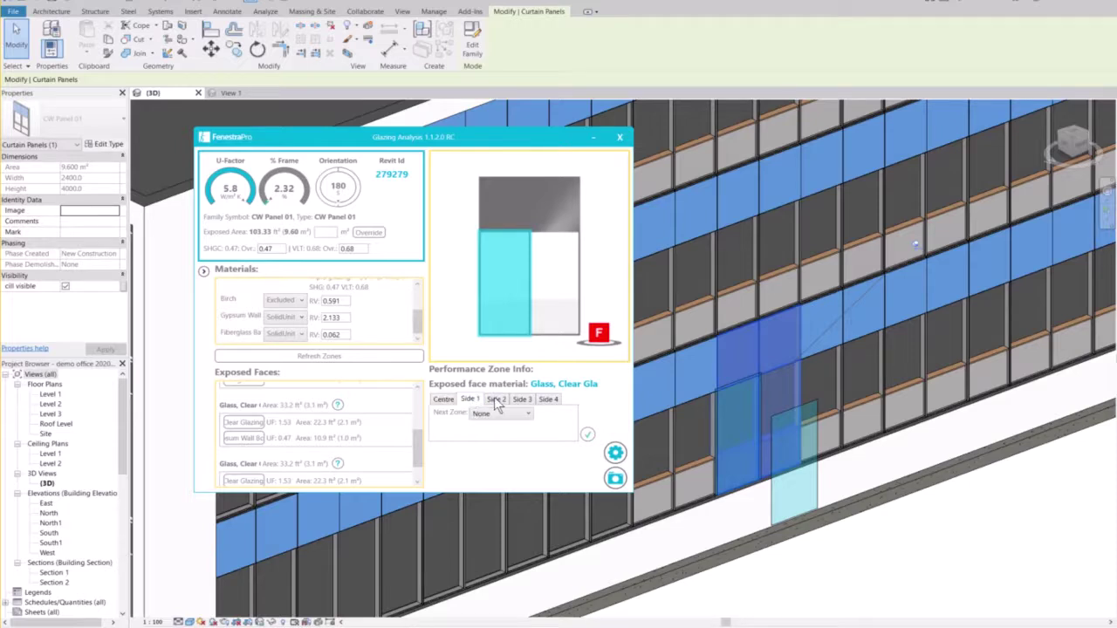
click(497, 402)
click(471, 408)
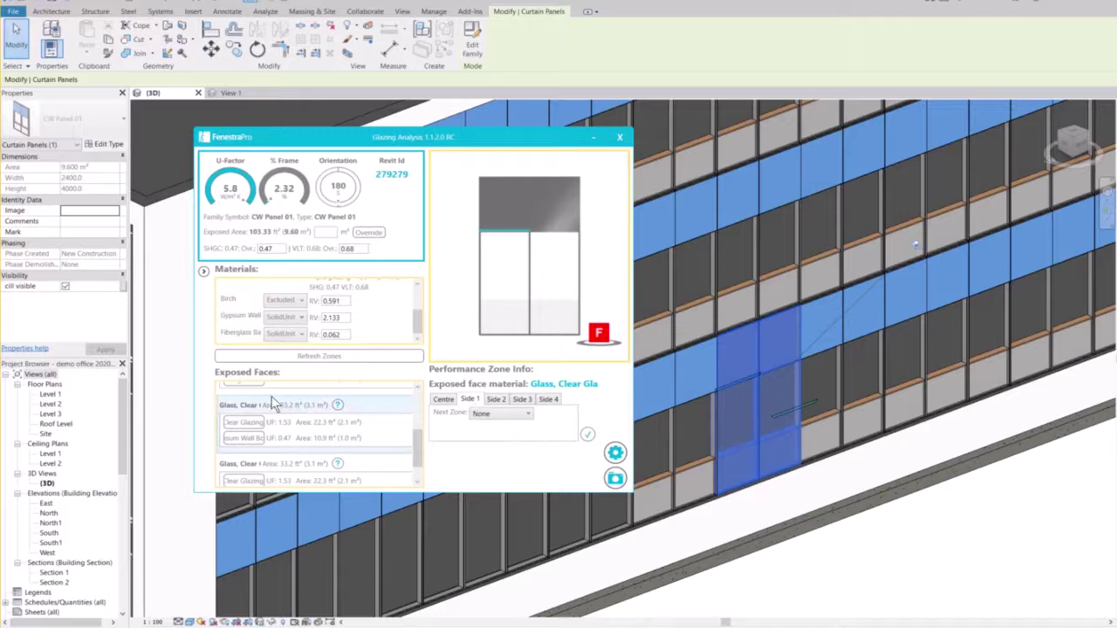
click(496, 403)
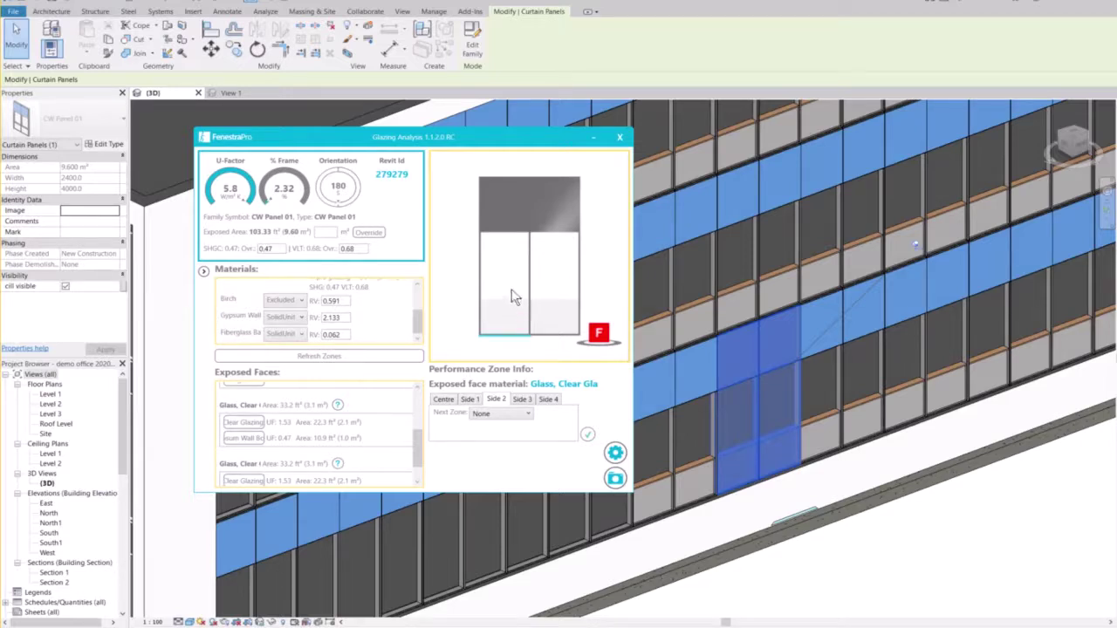
click(520, 400)
click(548, 399)
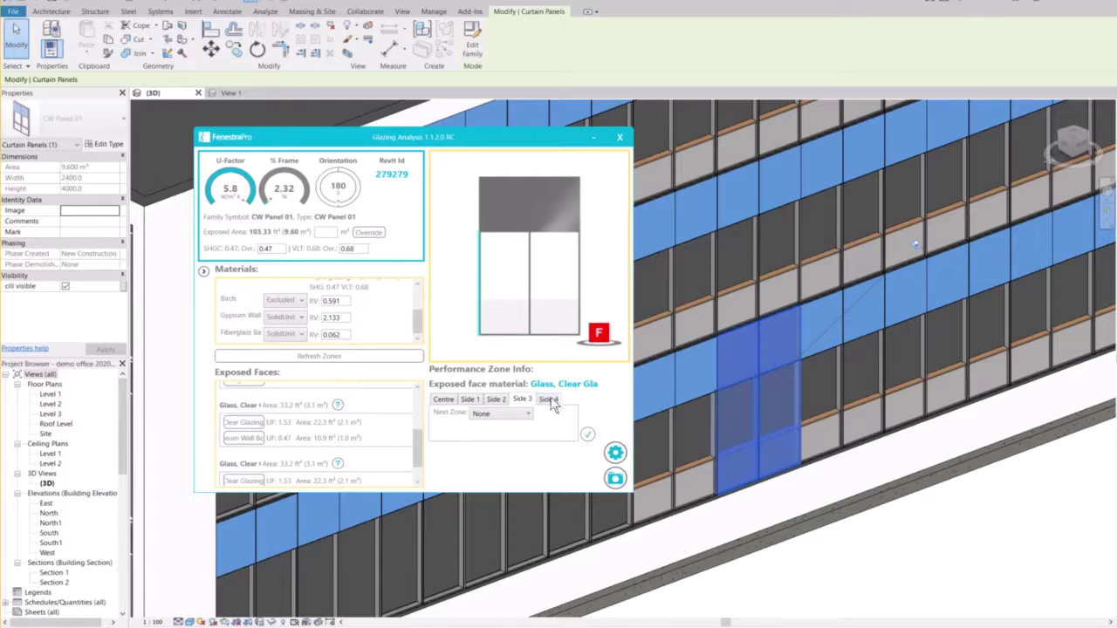
click(452, 399)
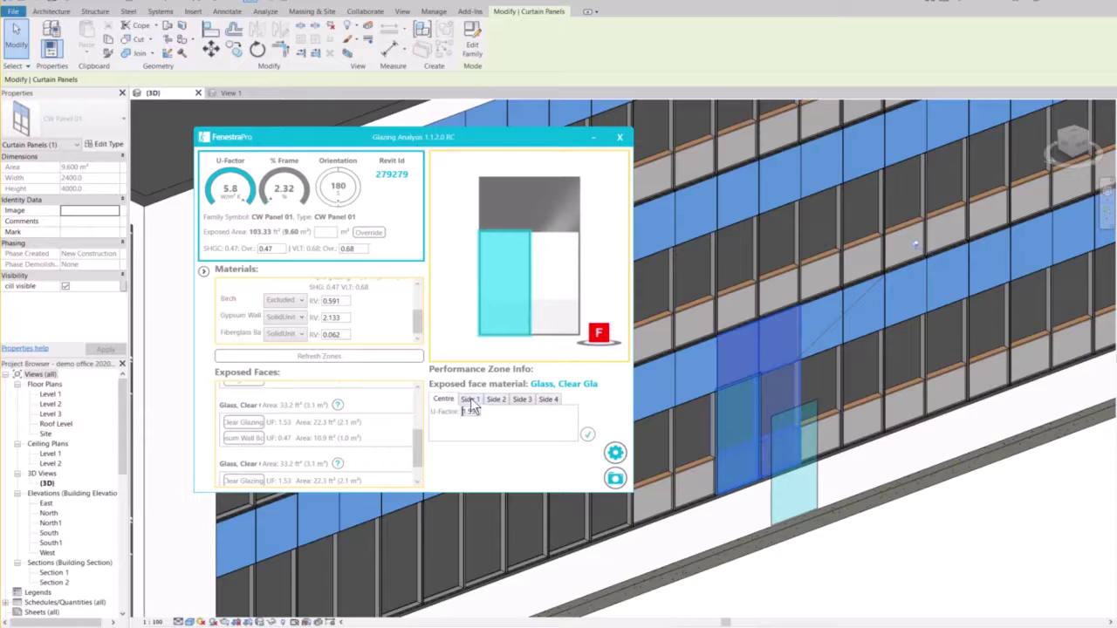
- Set the next zone of the clear glazing's Side 1 to Frame with an edge-of-panel U-factor of 1.8
click(471, 399)
click(446, 401)
click(468, 401)
click(494, 416)
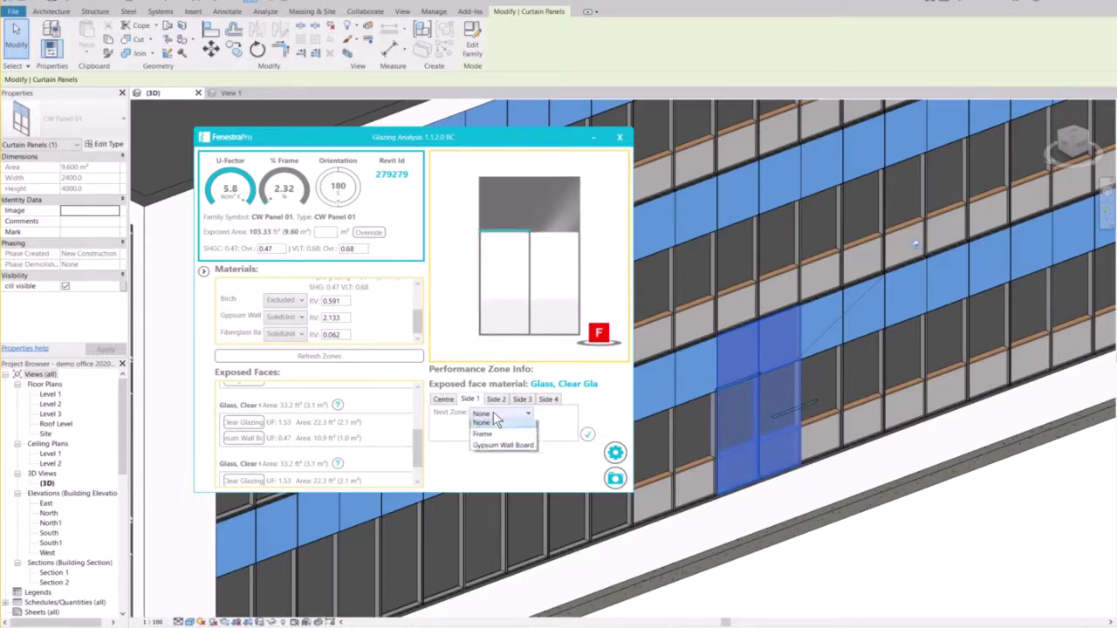
click(485, 437)
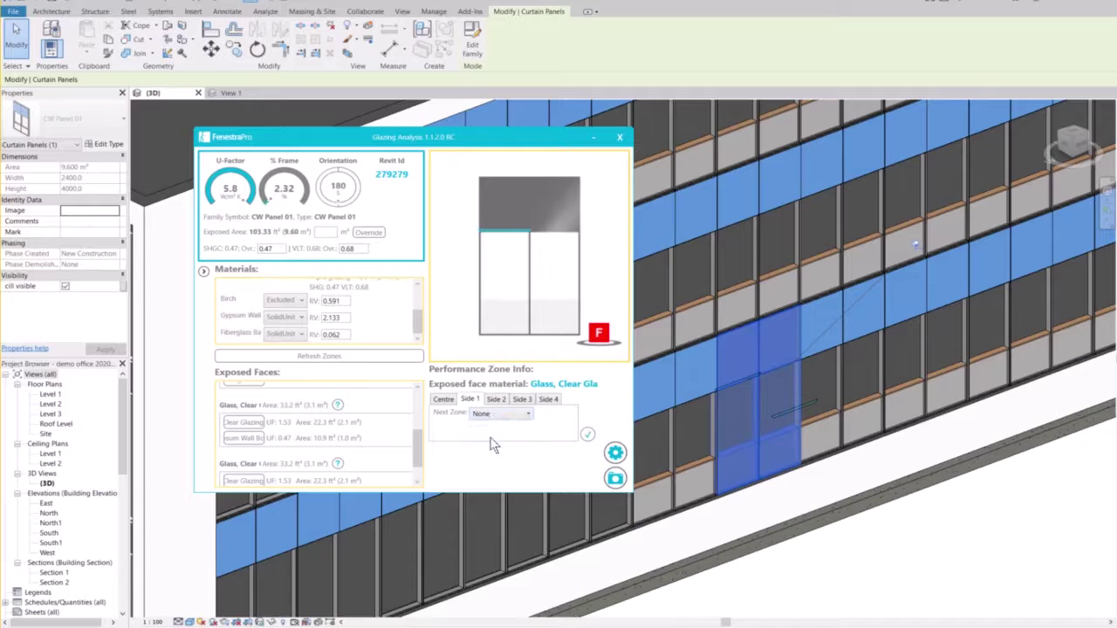
drag(492, 434, 527, 439)
text(1.8)
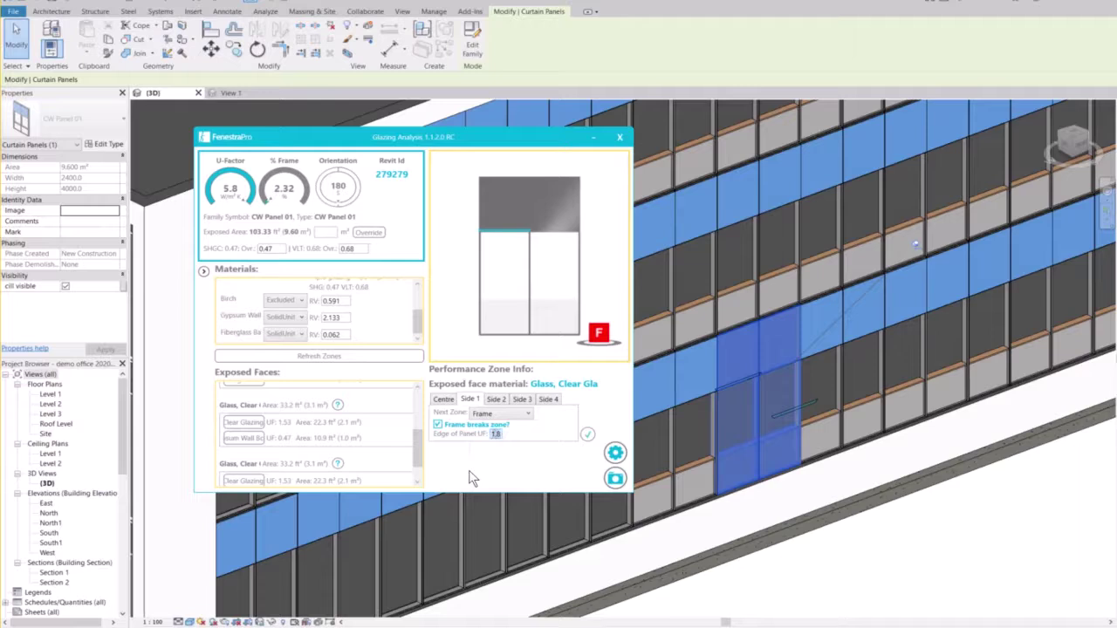
- Set the next zone of the clear glazing's Side 2 to Gypsum Wall Board
click(498, 399)
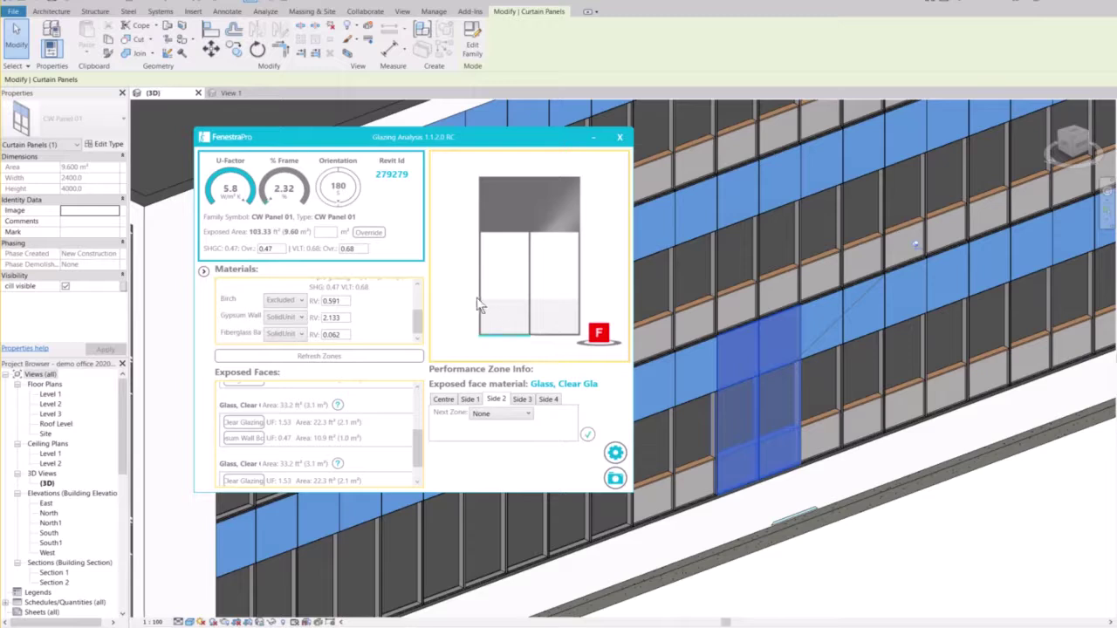
click(510, 414)
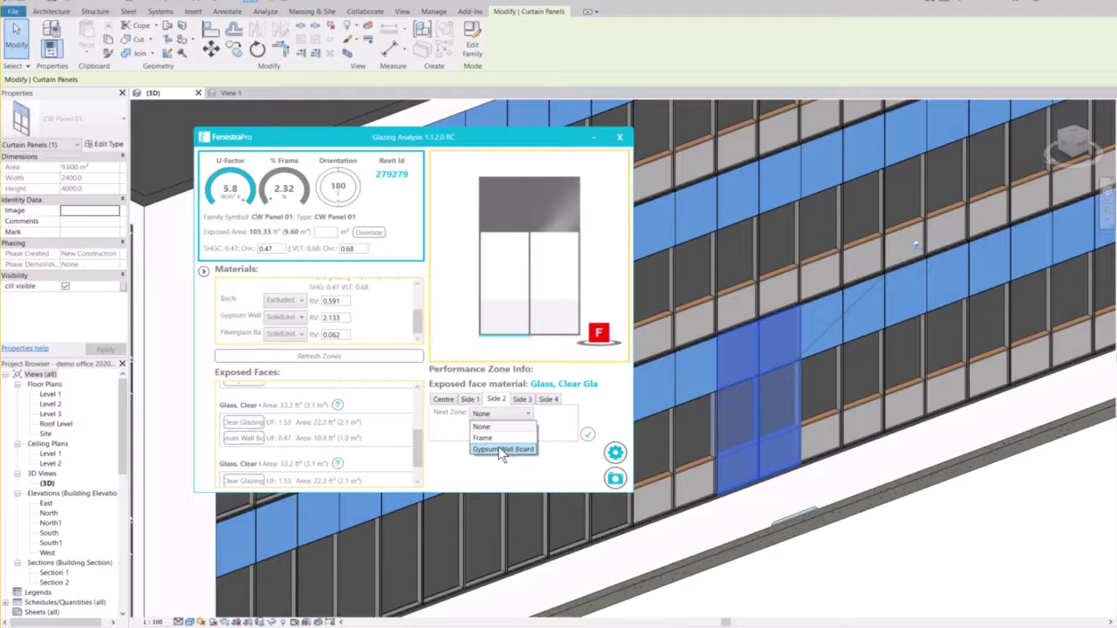
click(502, 449)
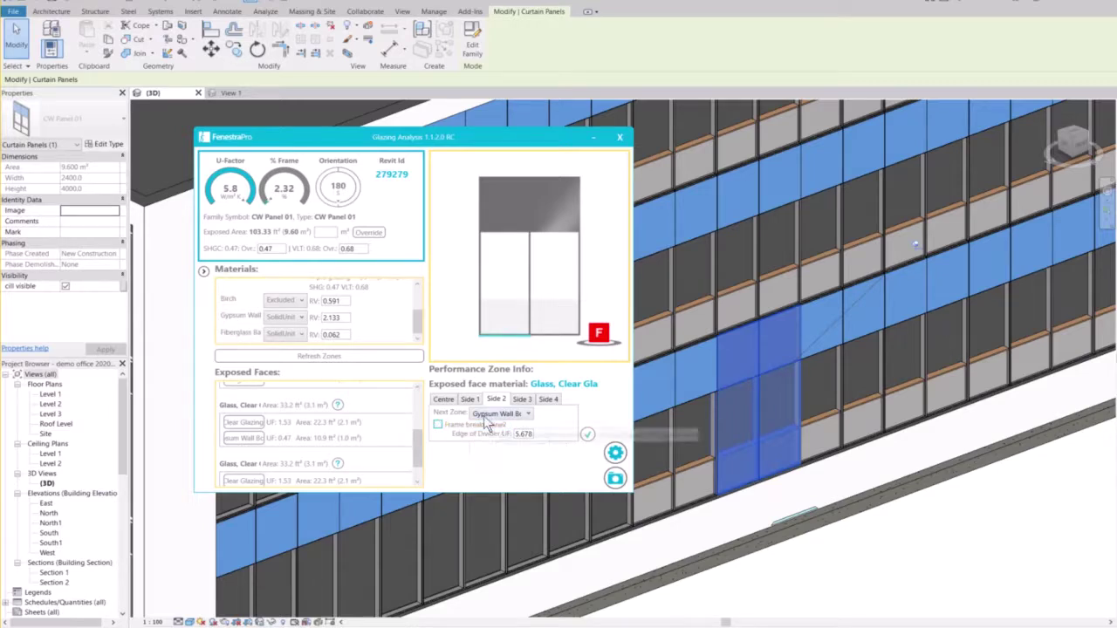
- Consult NFRC 100-2014 Figure 4-1 in the browser for divider edges, and set Side 2's edge-of-divider U-factor to 1.7
drag(0, 92, 1004, 139)
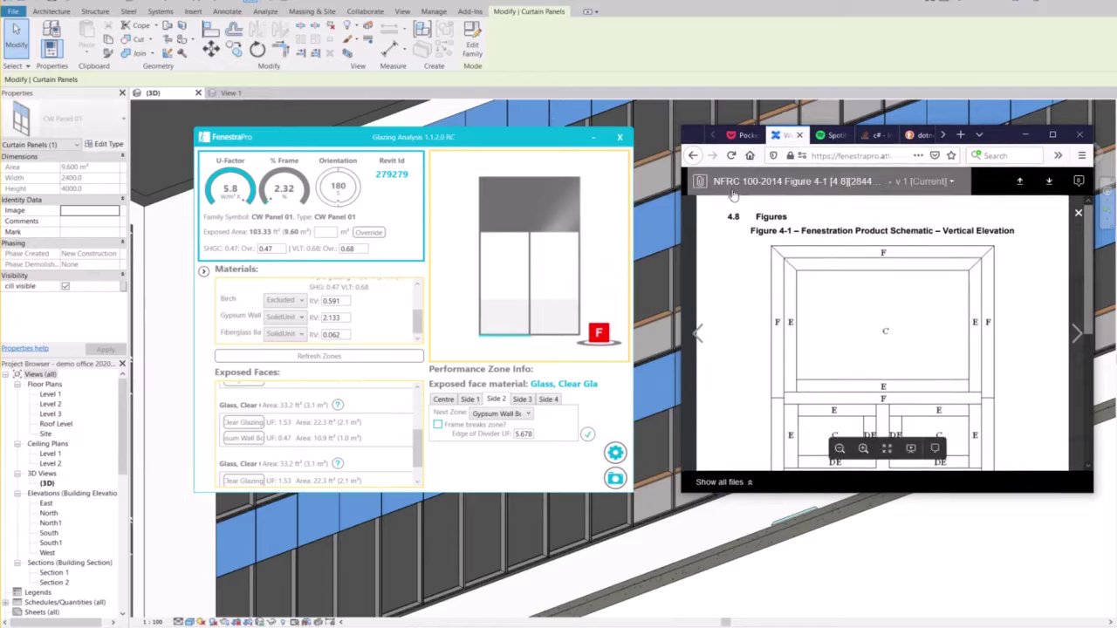
scroll(856, 359, down, 1)
scroll(858, 367, down, 2)
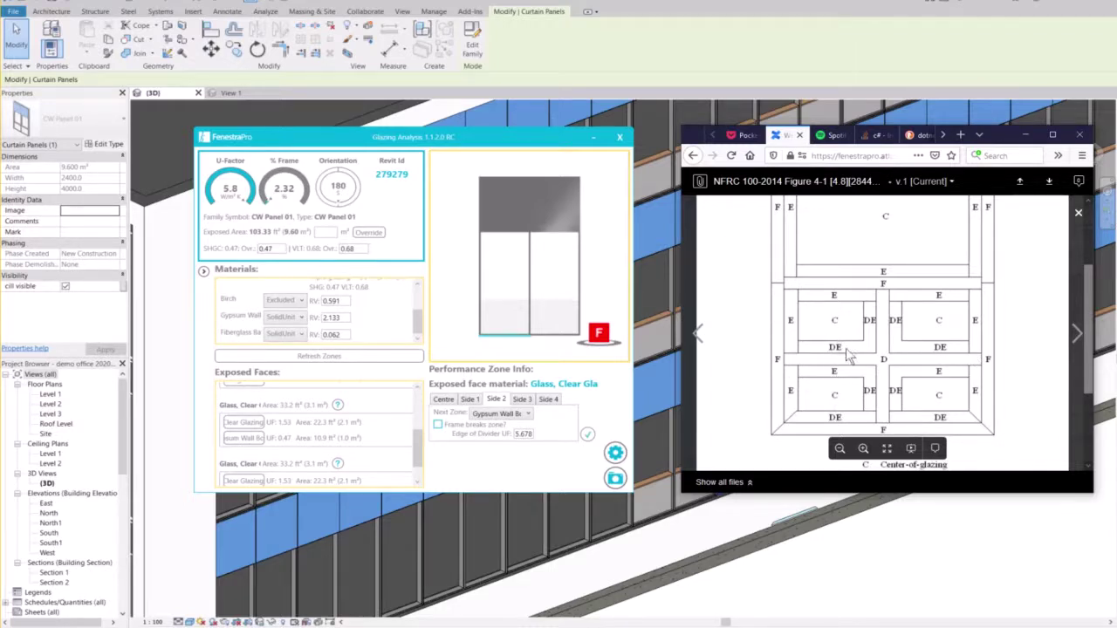
click(1025, 135)
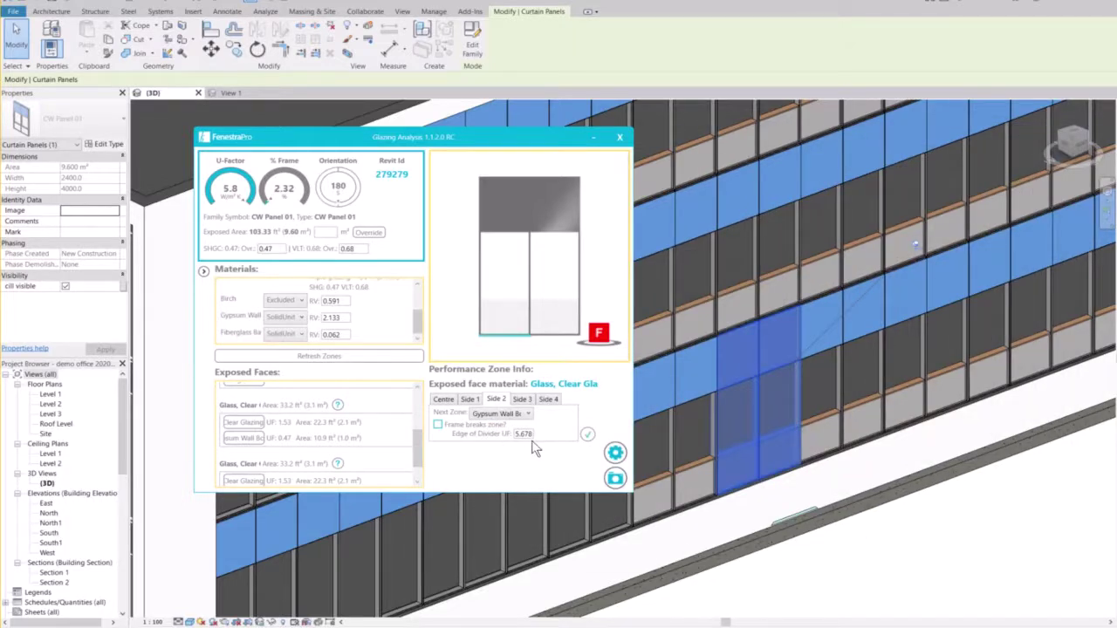
drag(530, 434, 467, 450)
text(1.7)
- Set Sides 3 and 4 to the Frame next zone with an edge-of-panel U-factor of 1.8, and apply the zone settings
click(522, 401)
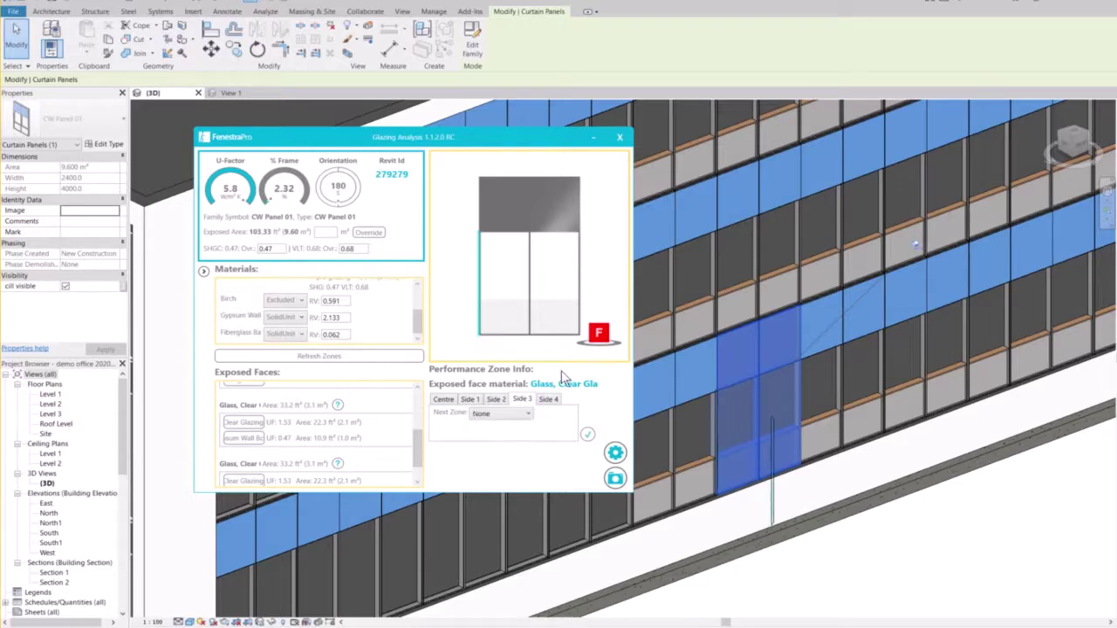
click(500, 413)
click(501, 434)
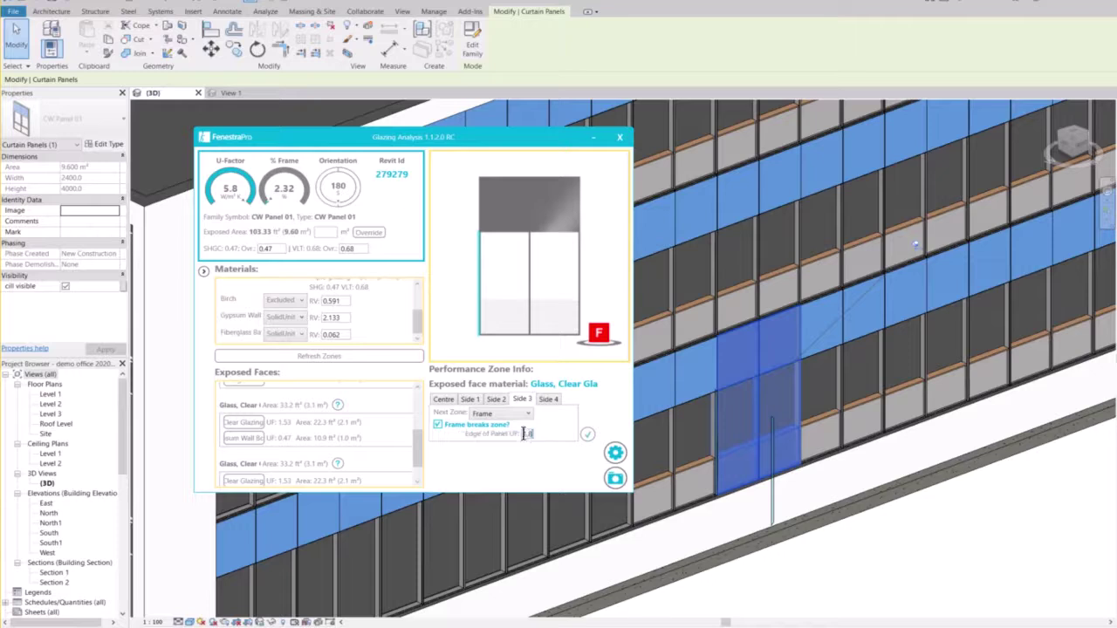
click(549, 400)
click(512, 415)
click(512, 434)
double_click(524, 434)
text(1.8)
click(588, 435)
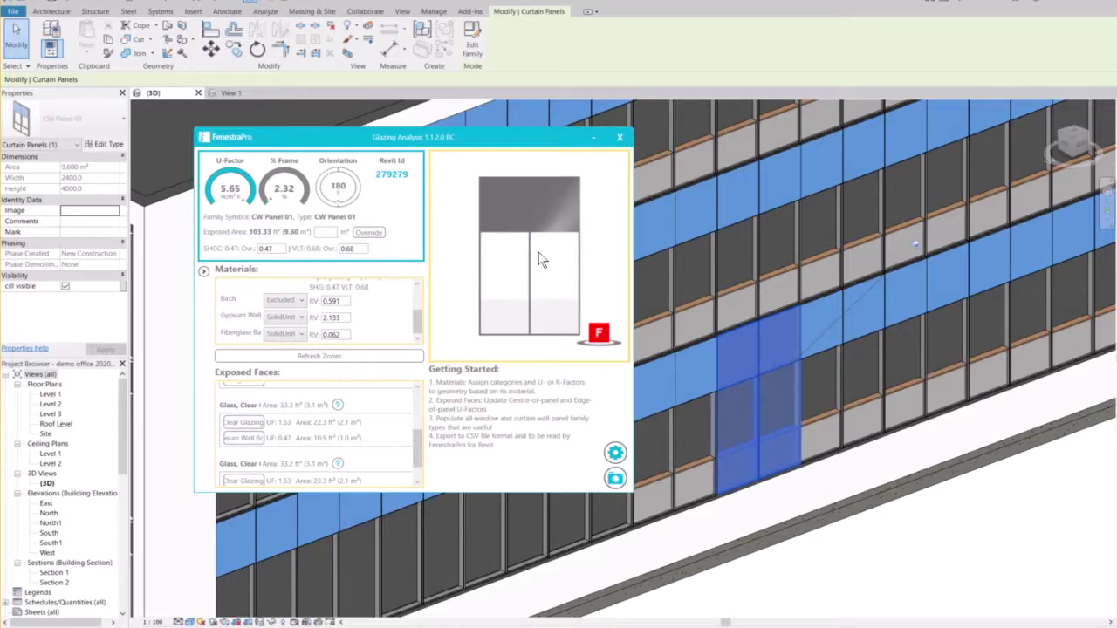
- Deselect the panel and select the Level 1 Storefront curtain wall that contains the analysed cill panels
scroll(873, 400, down, 2)
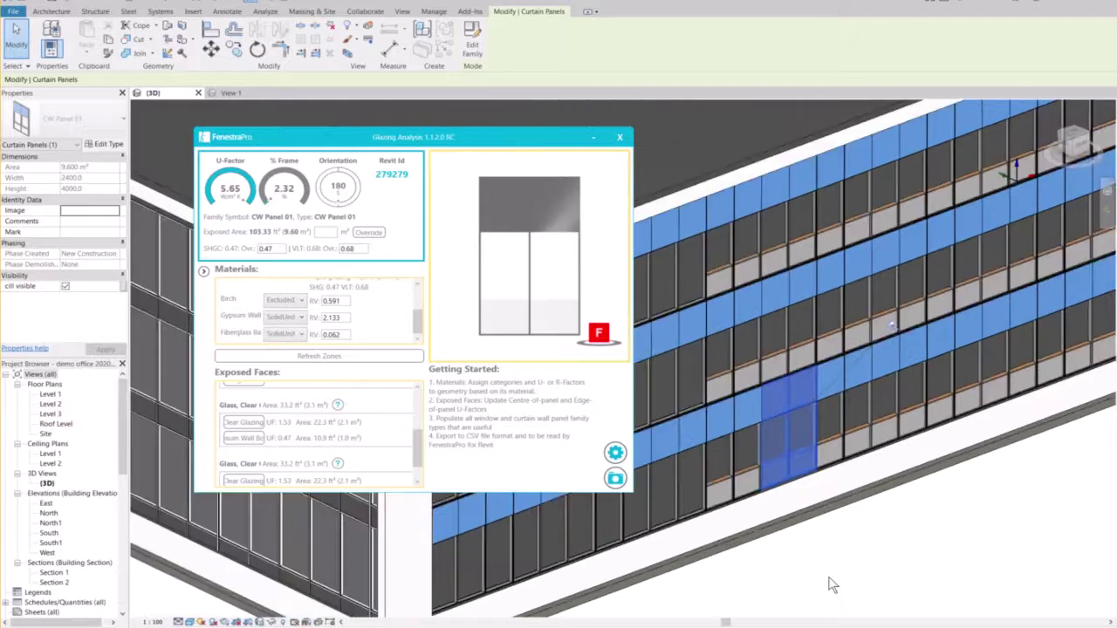
scroll(830, 583, down, 2)
shift+middle_drag(835, 564, 861, 510)
click(840, 509)
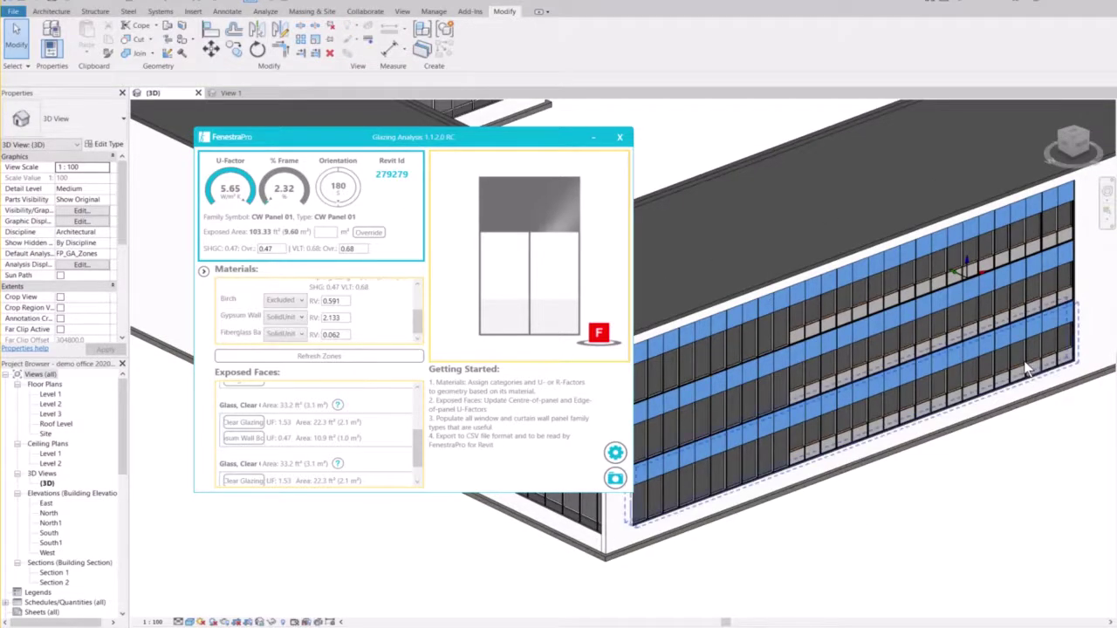
click(1081, 358)
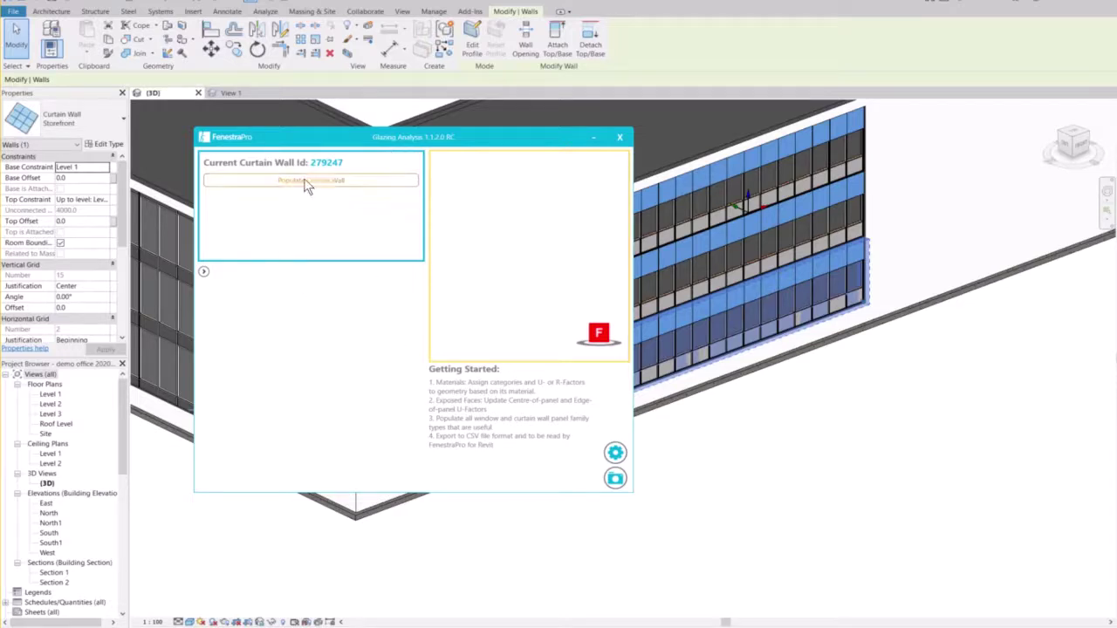
shift+middle_drag(823, 494, 892, 542)
scroll(846, 457, up, 5)
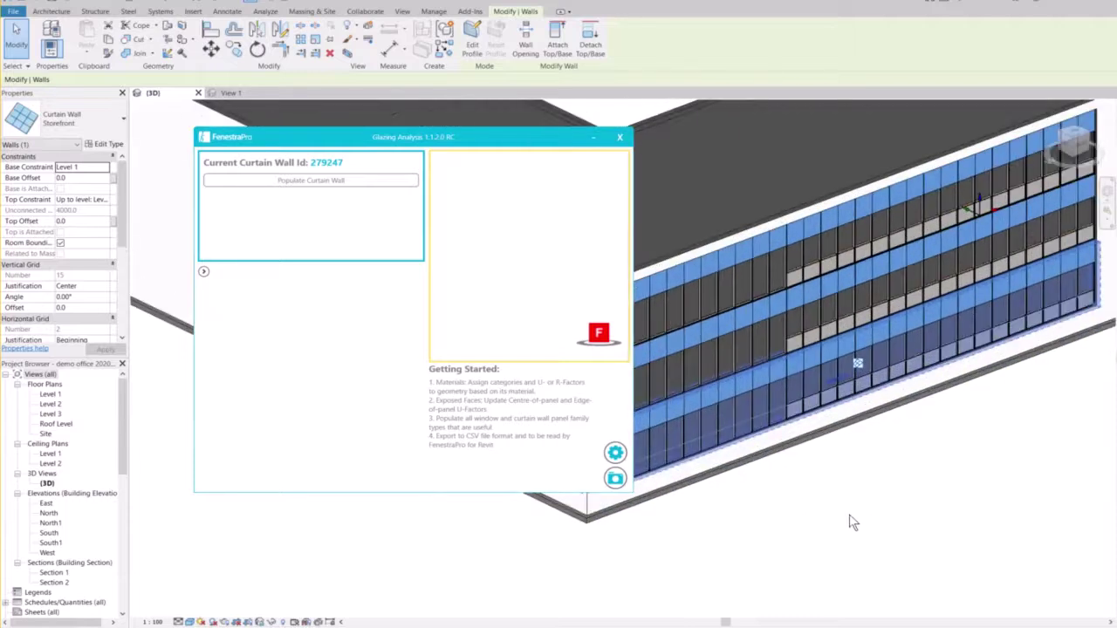
scroll(874, 524, down, 2)
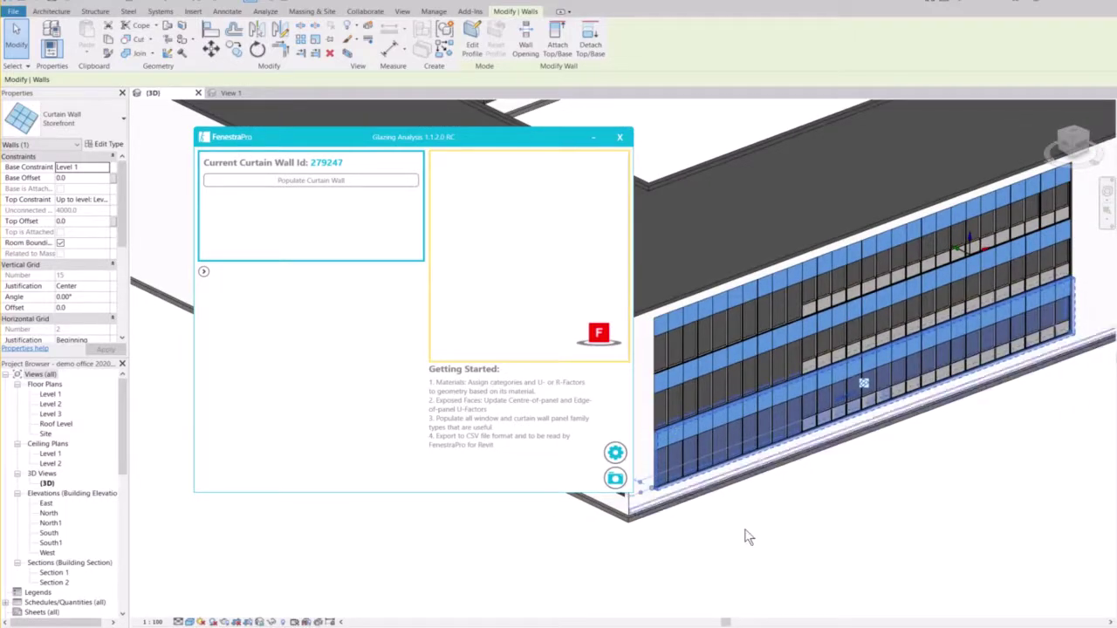
scroll(751, 532, down, 4)
scroll(748, 534, up, 3)
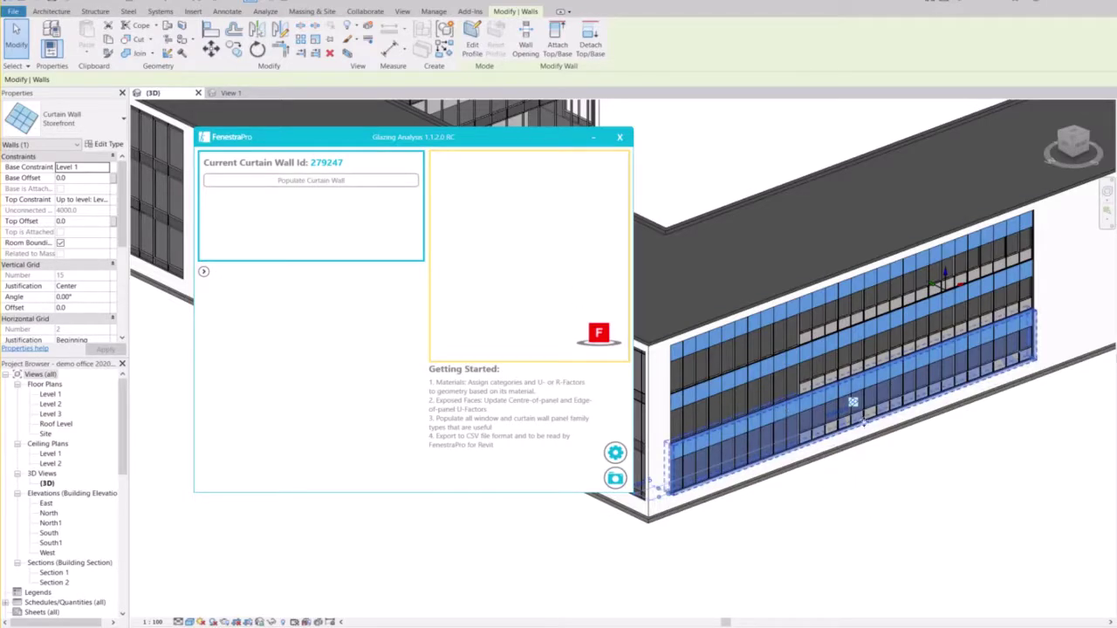
- Populate the selected Storefront curtain wall, set its Aluminum frame R-value to 2, and clear the selection
click(294, 183)
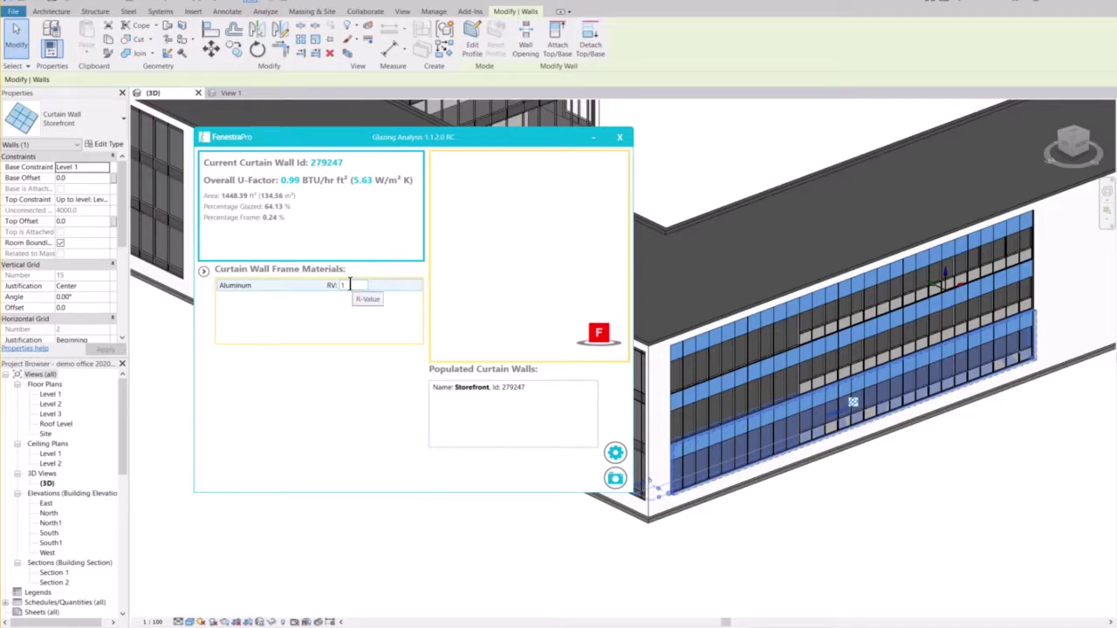
drag(350, 284, 253, 283)
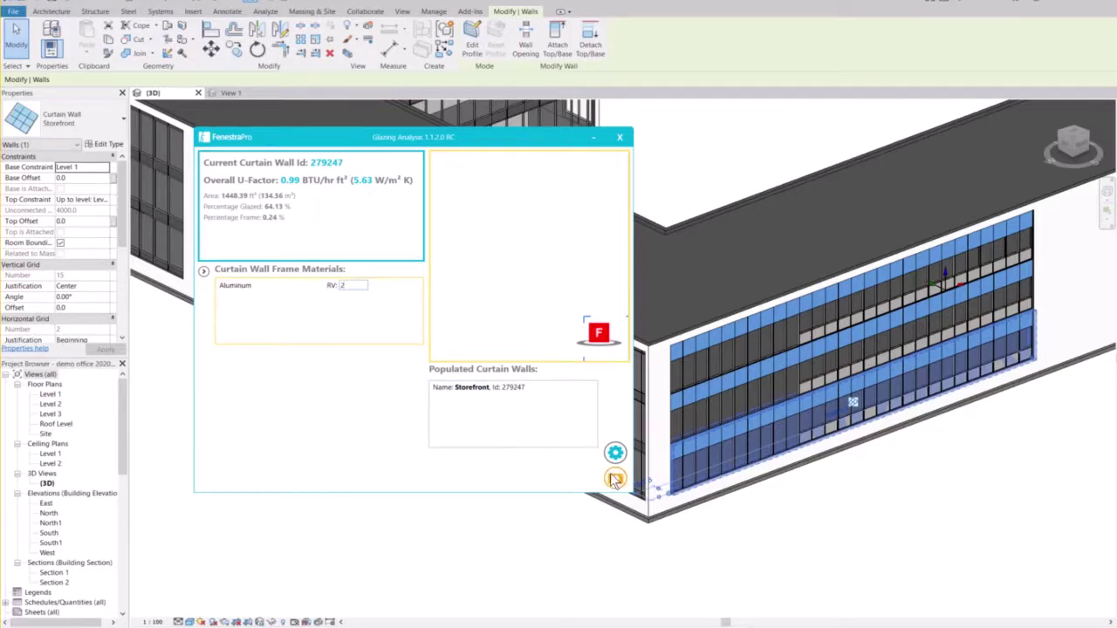
click(883, 504)
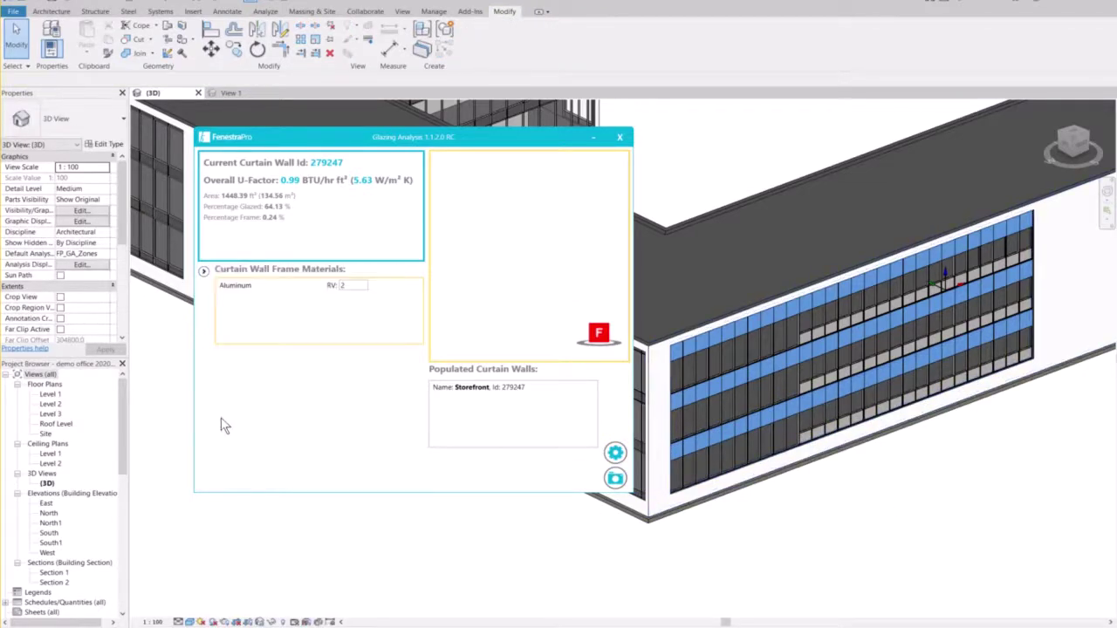
- Locate curtain walls 262094, 279247 and 262301 in the model from the analysis tool's element list
click(205, 272)
click(204, 272)
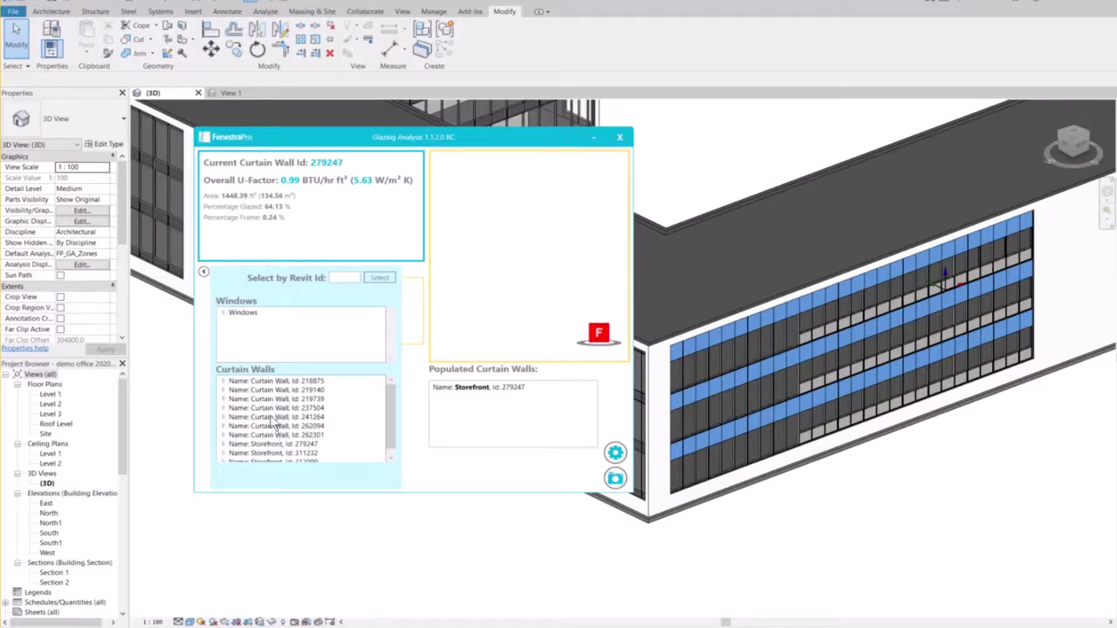
click(277, 426)
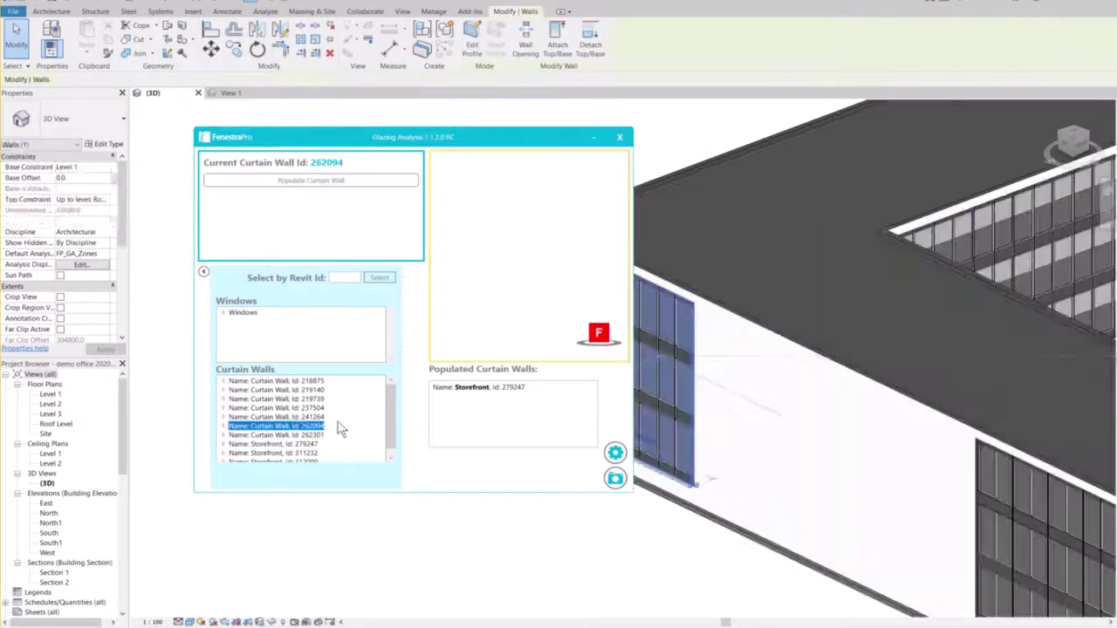
drag(391, 401, 388, 433)
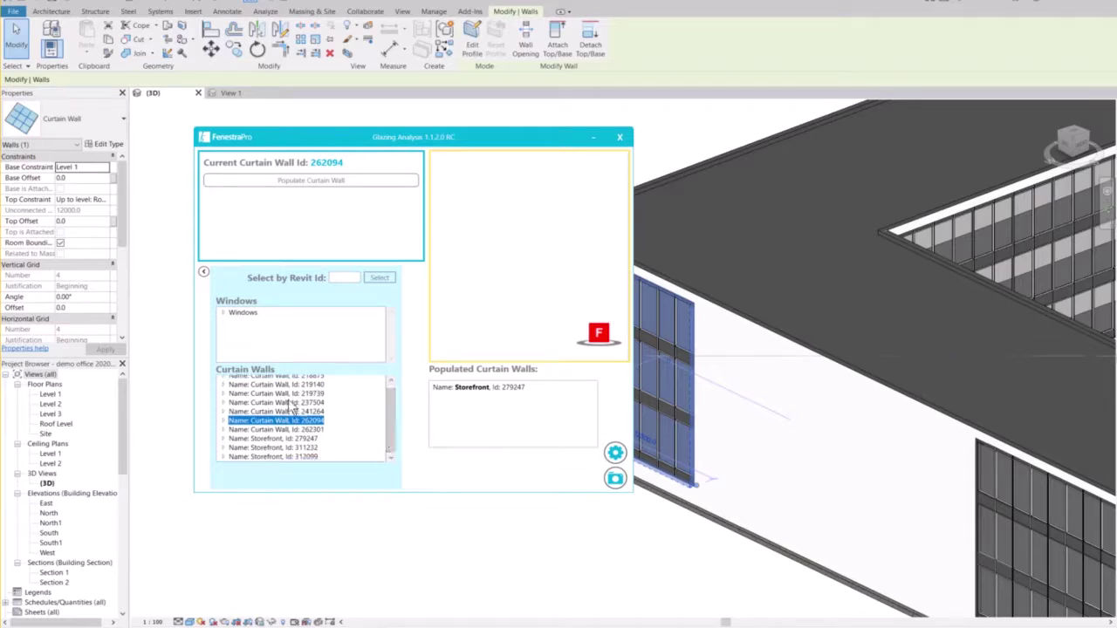
click(257, 442)
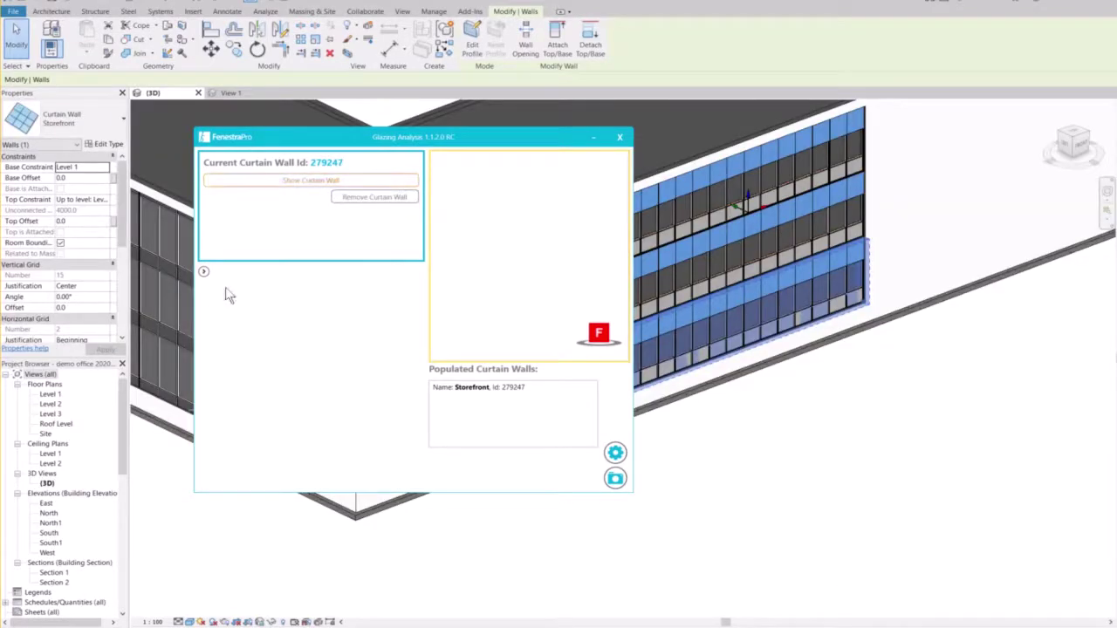
click(204, 272)
click(285, 429)
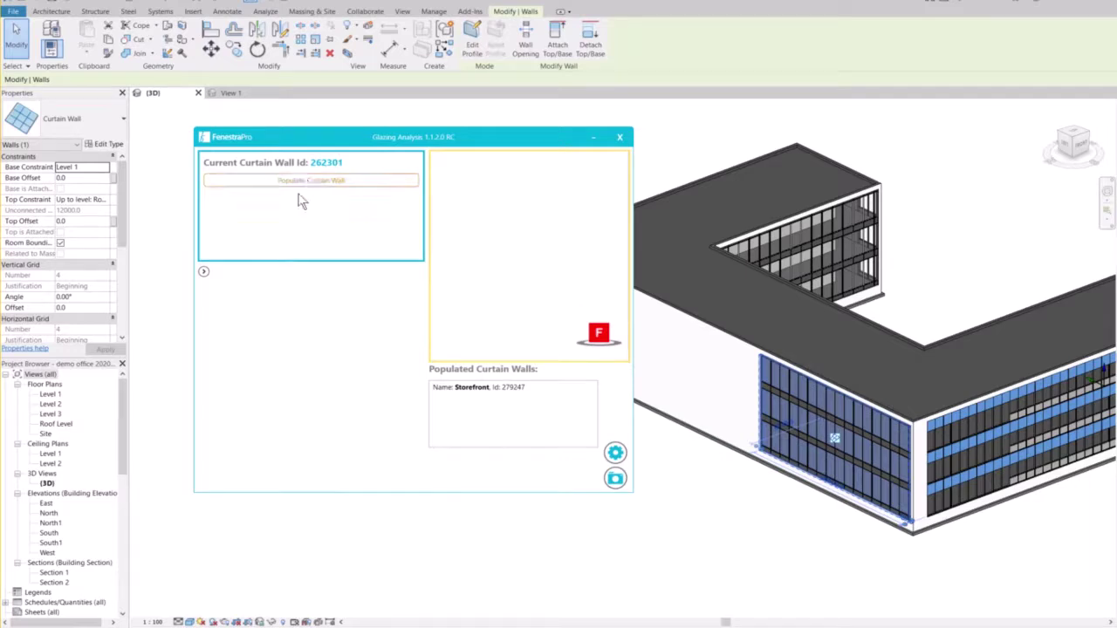
- Select Storefront curtain wall 279247 from the element list and show its populated analysis results
click(204, 272)
click(269, 440)
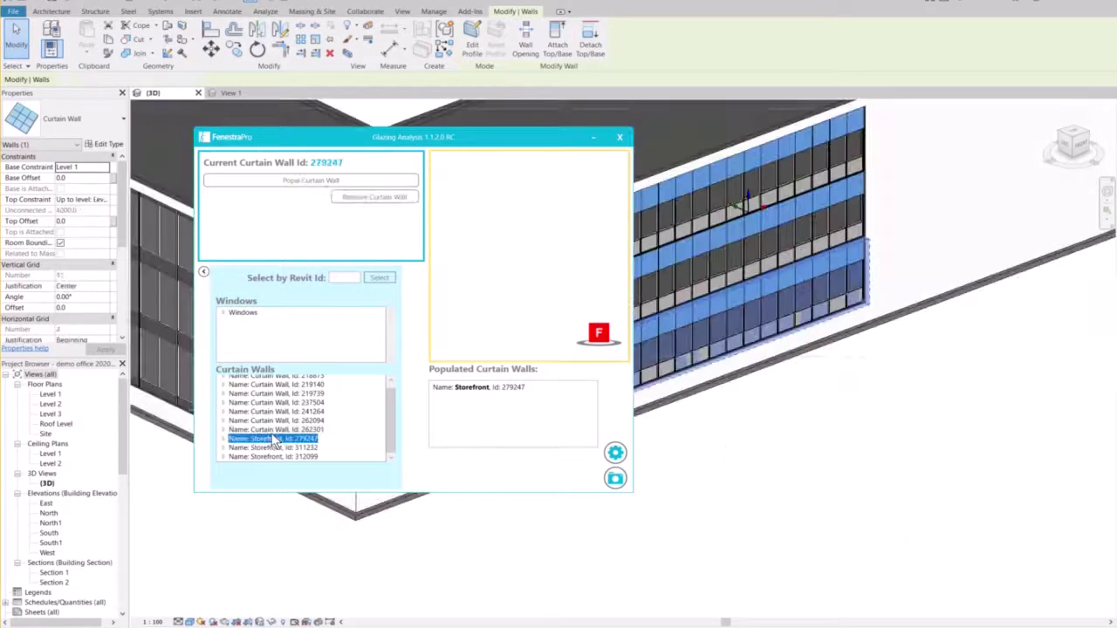
click(305, 183)
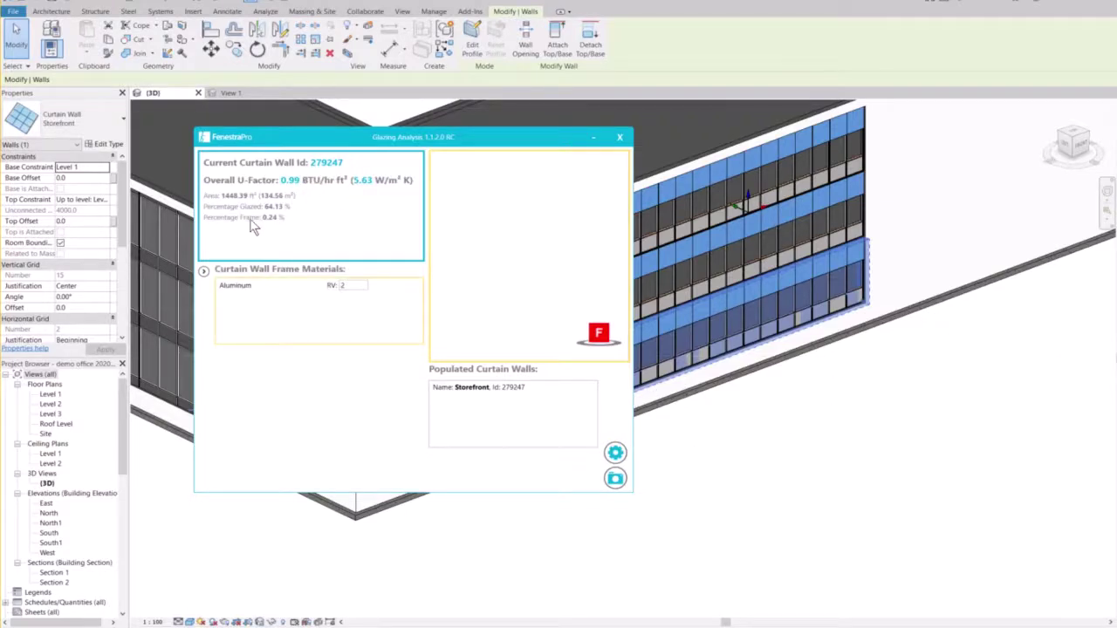
- Export the glazing analysis to CSV files, review the files in the export folder, and put the folder window away
click(613, 480)
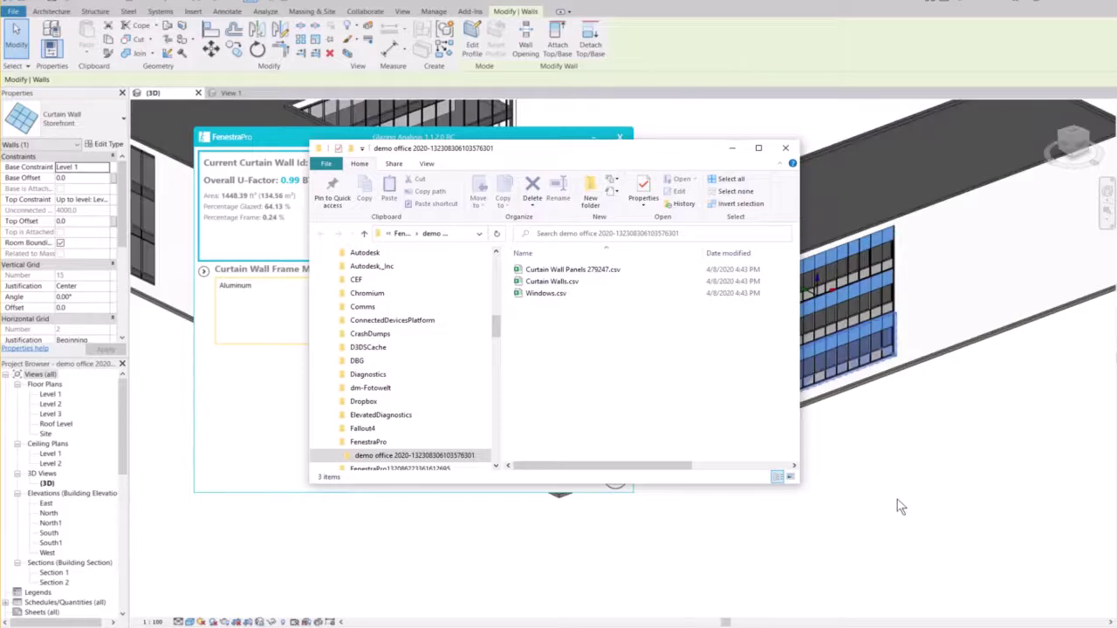
click(898, 499)
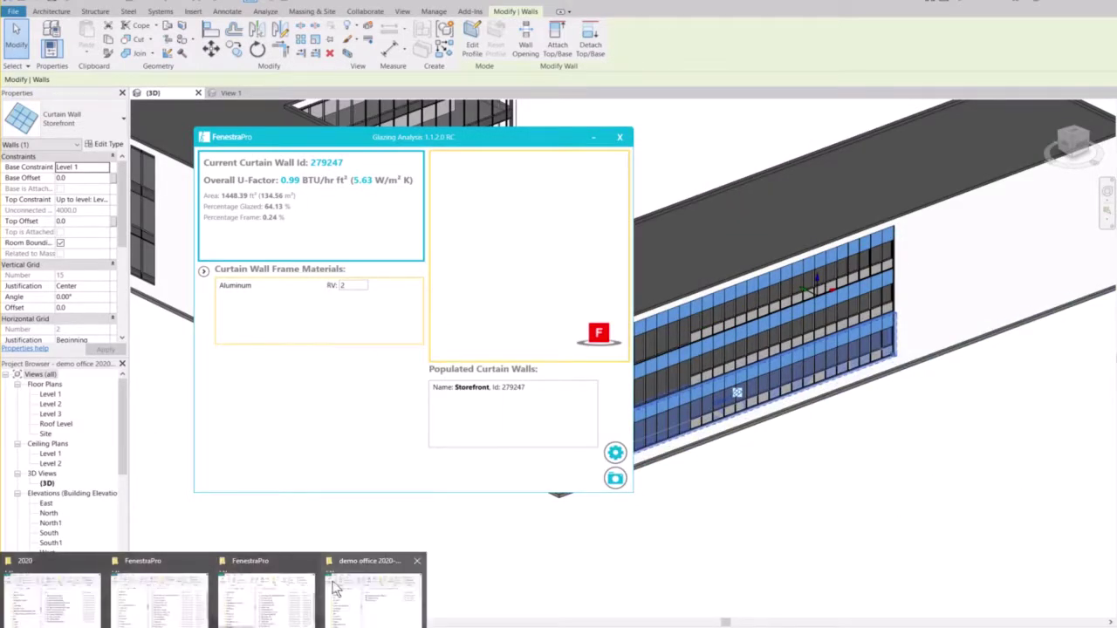
mouse_move(139, 598)
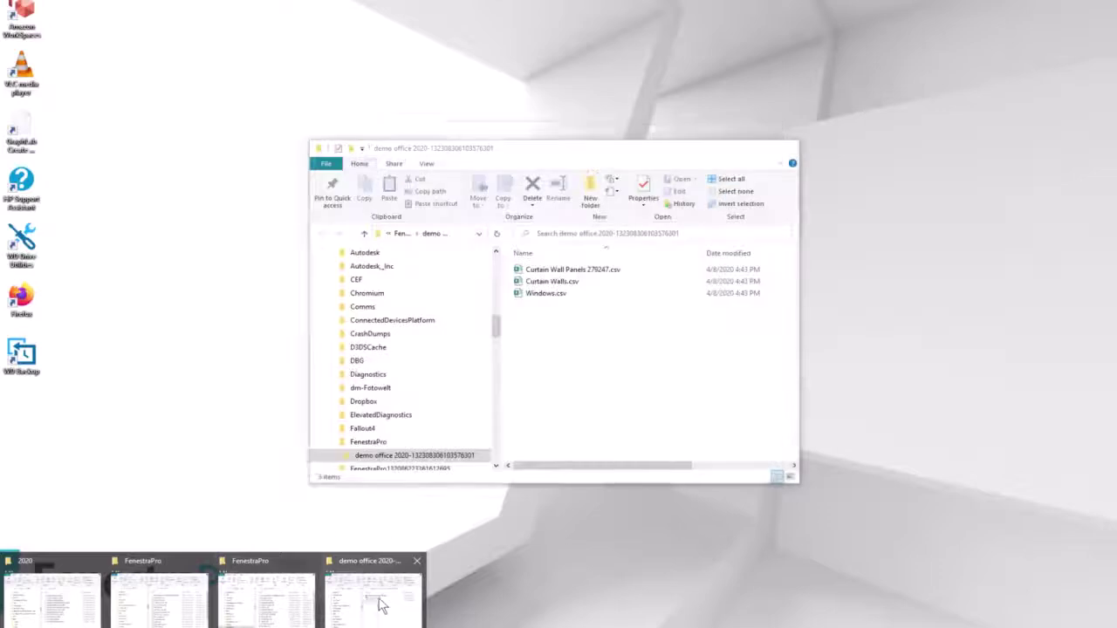
click(365, 599)
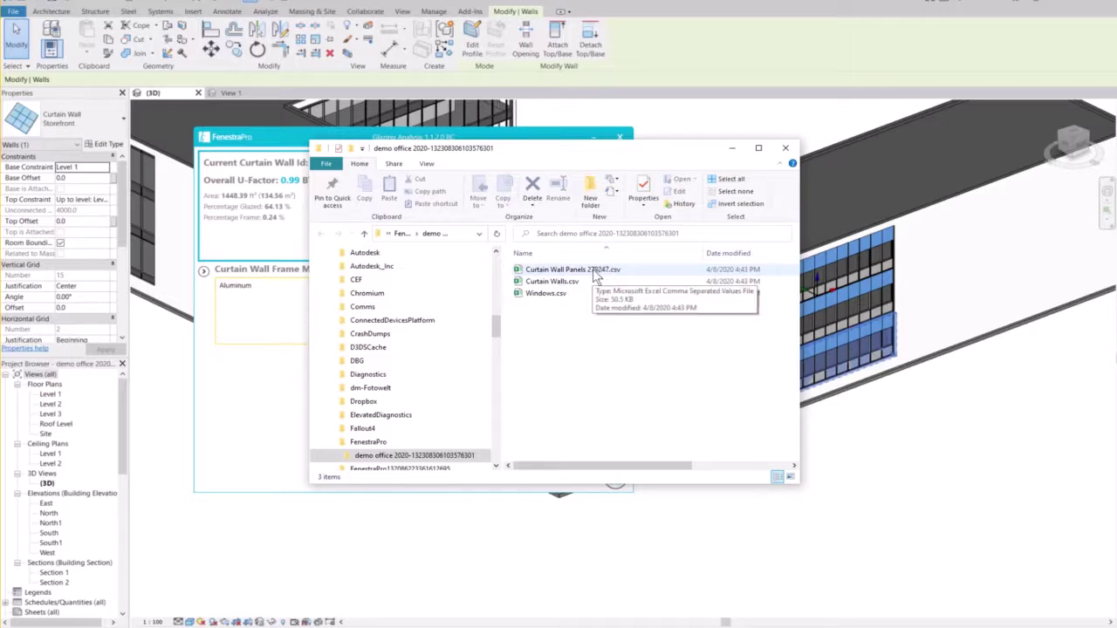
drag(580, 157, 644, 232)
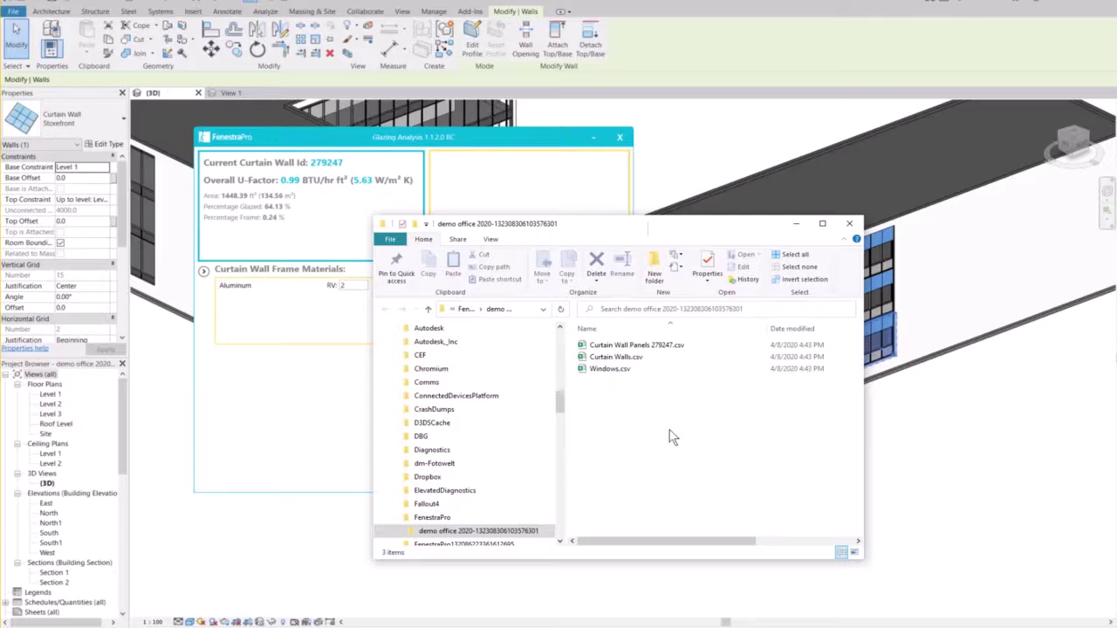
click(795, 224)
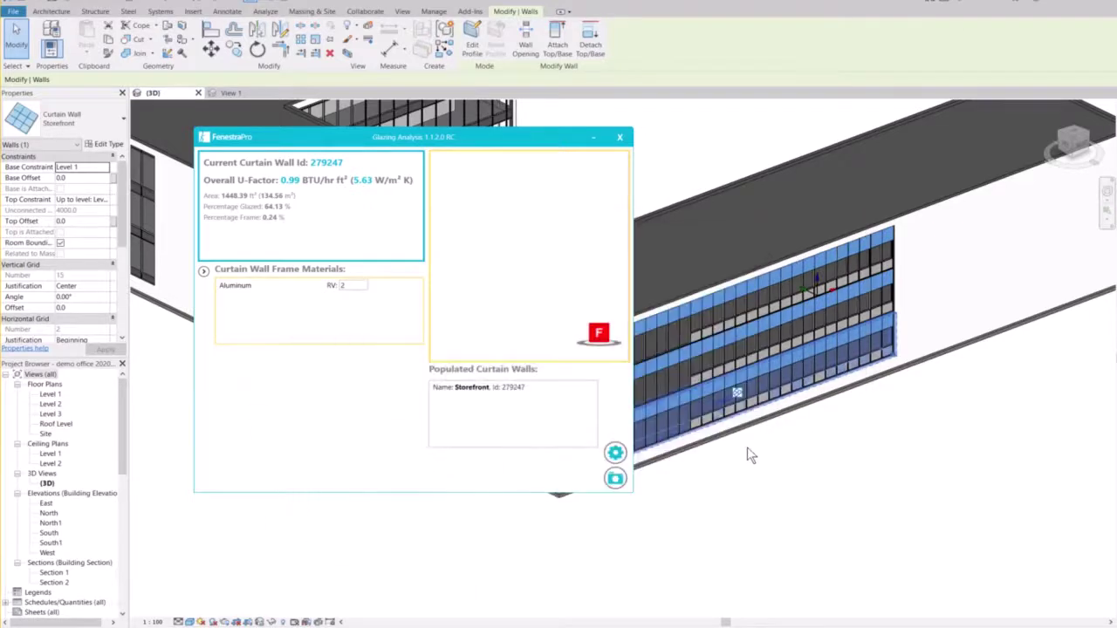
- Clear the curtain wall selection and select the Level 1 CW Panel 01 panel next to the cill panels
middle_drag(772, 501, 892, 500)
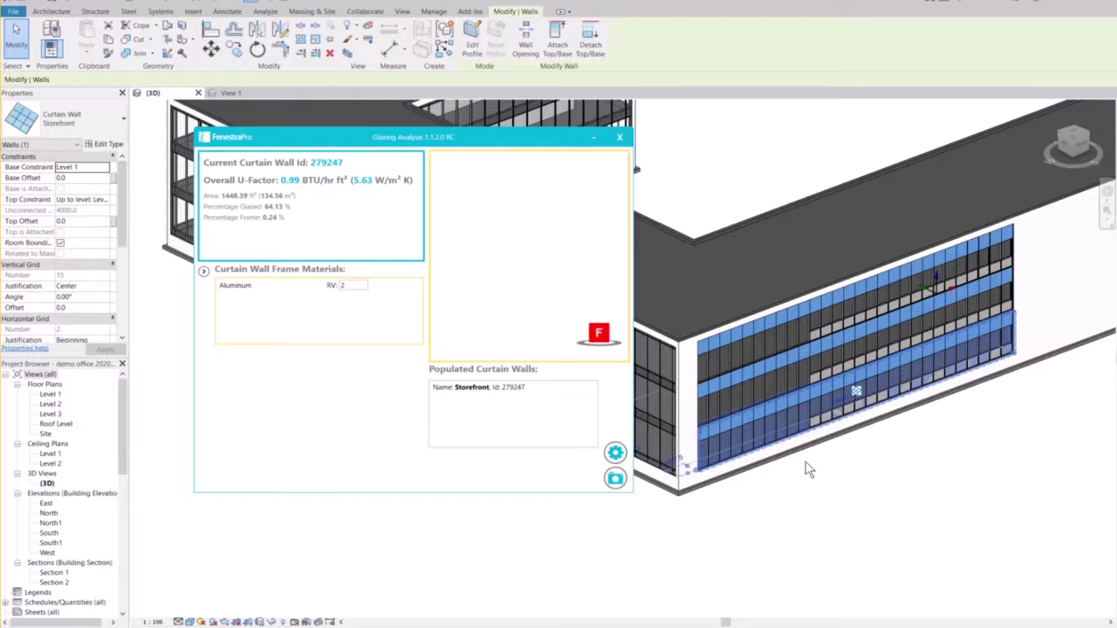
click(795, 506)
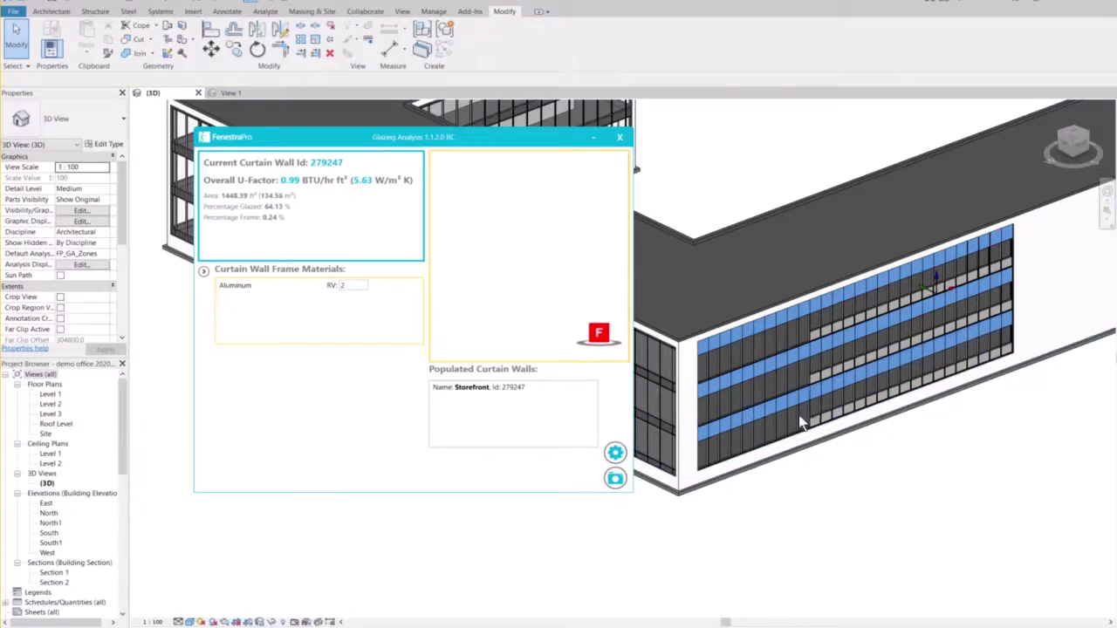
key(Tab)
click(797, 418)
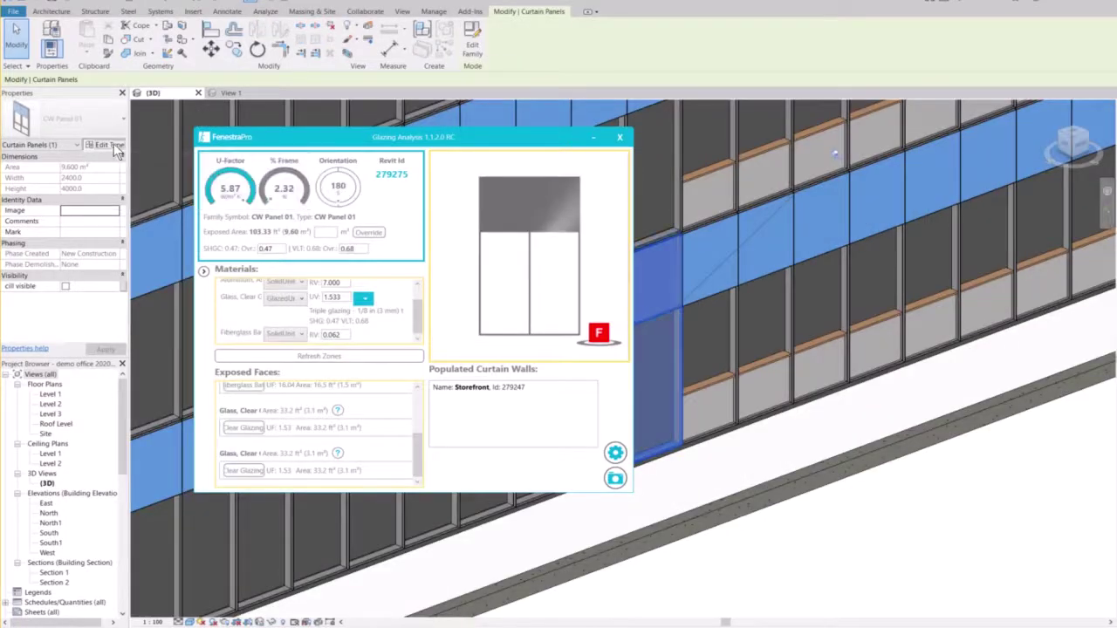
- Examine the Analytic Construction options in the CW Panel 01 type properties and move the analysis window aside
click(108, 144)
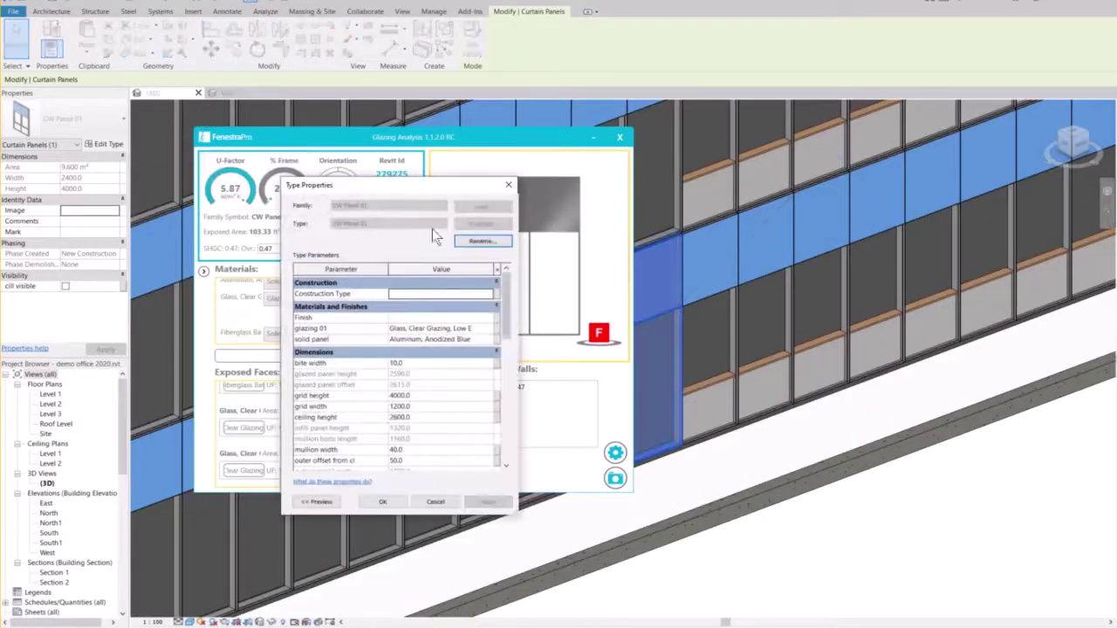
scroll(478, 395, down, 5)
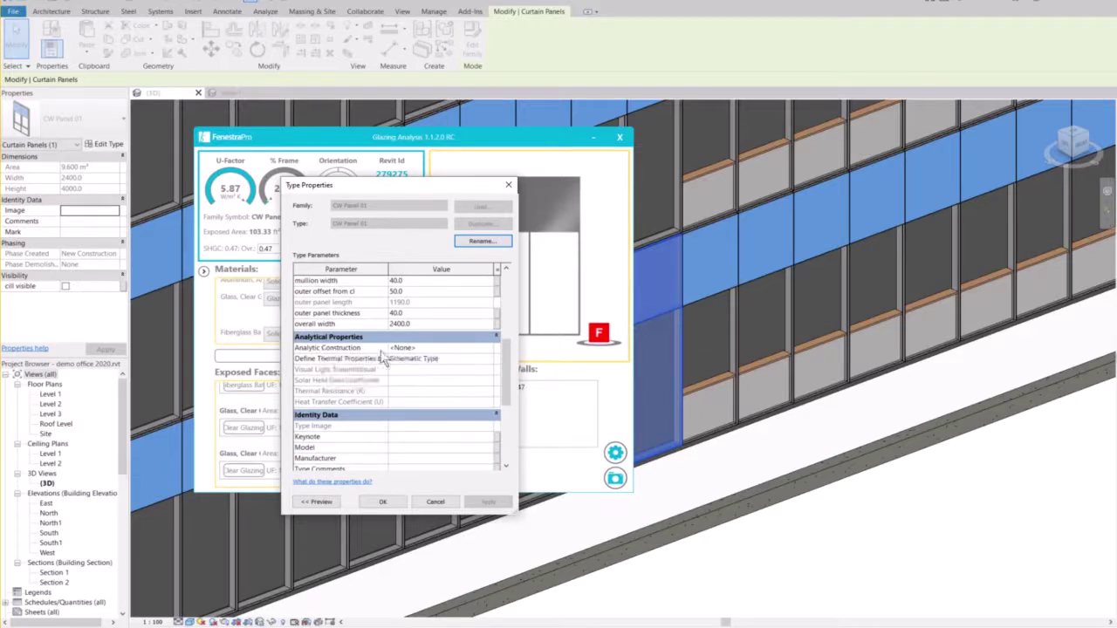
click(488, 349)
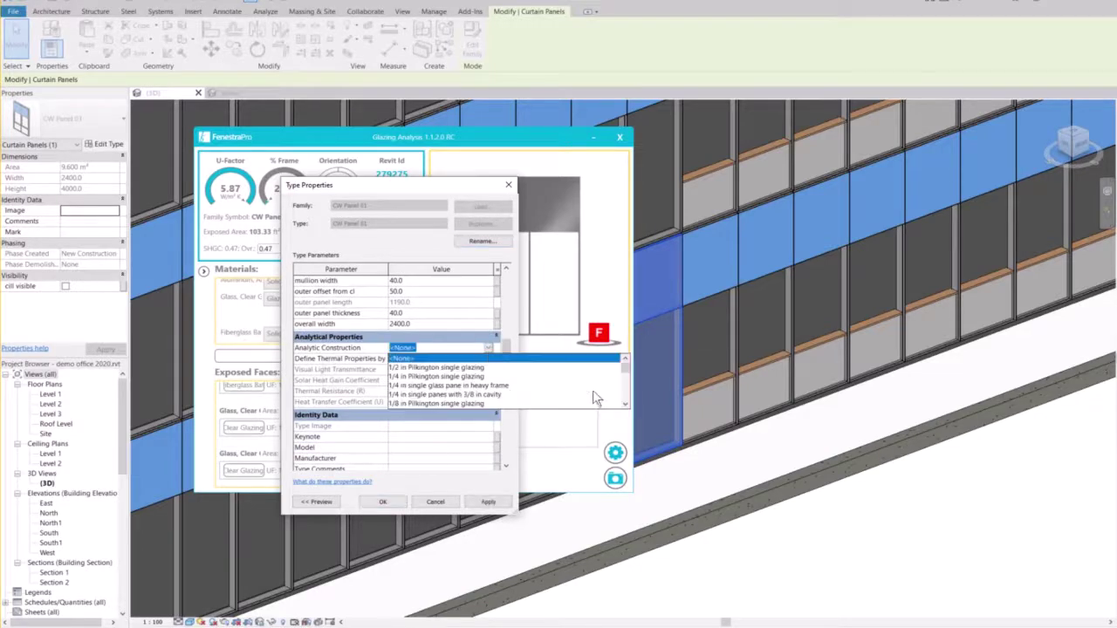
scroll(627, 384, down, 2)
mouse_move(626, 384)
mouse_down()
mouse_move(624, 401)
mouse_move(620, 390)
mouse_up()
scroll(491, 376, down, 3)
scroll(489, 379, up, 5)
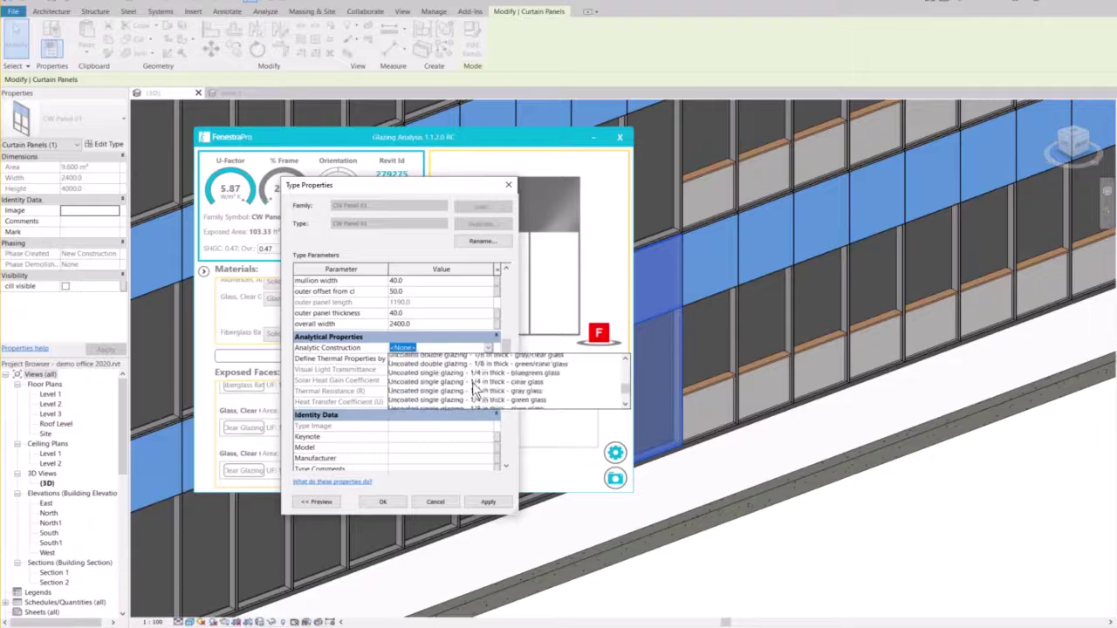
click(625, 430)
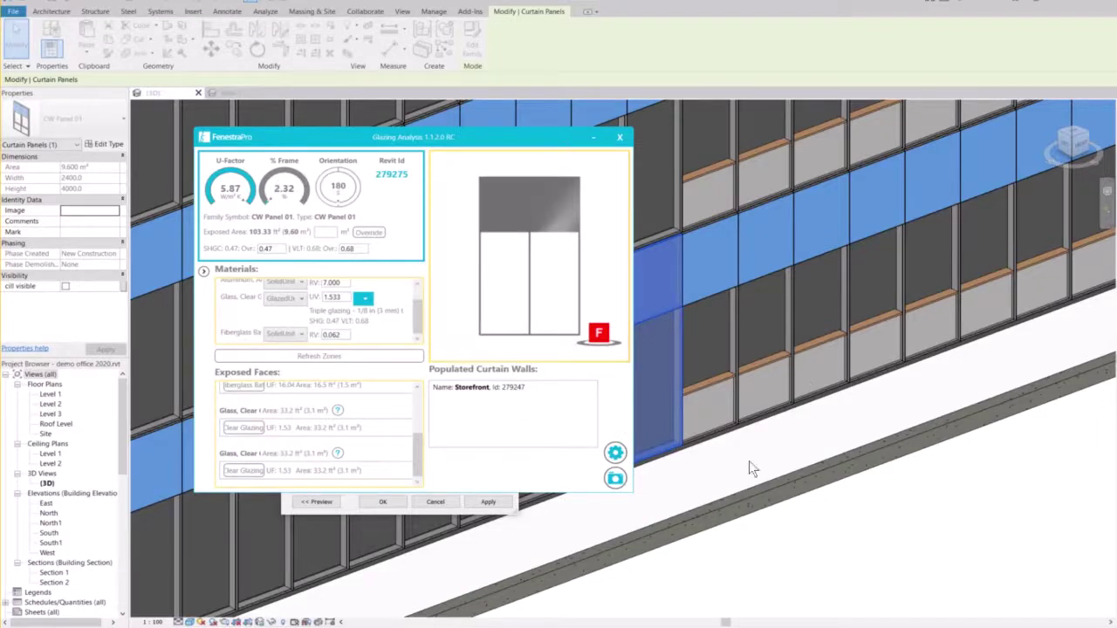
drag(454, 145, 362, 131)
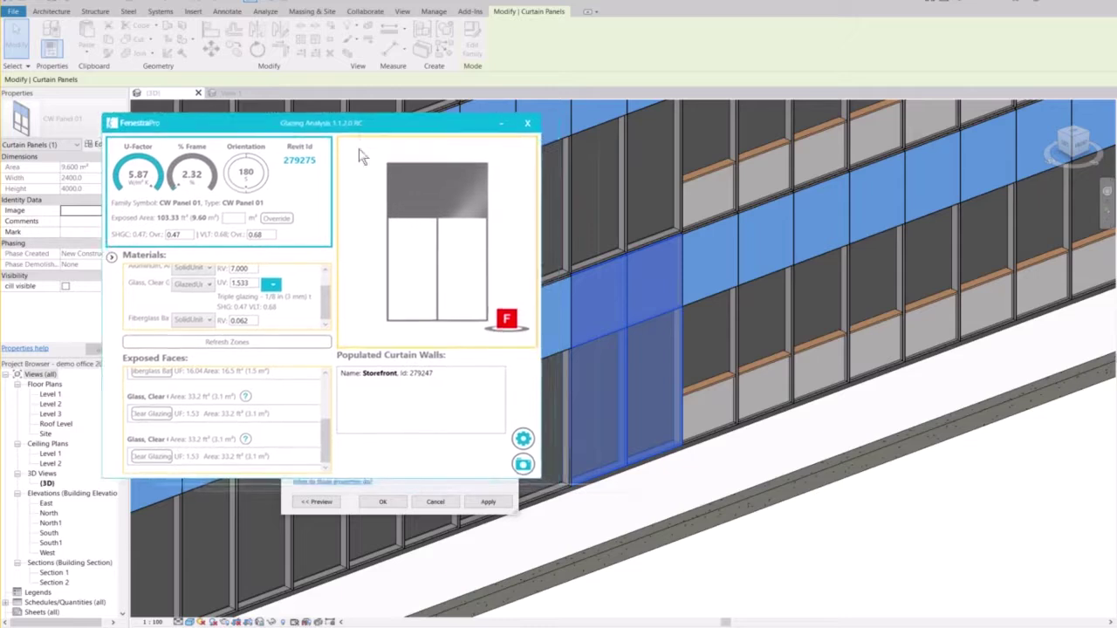